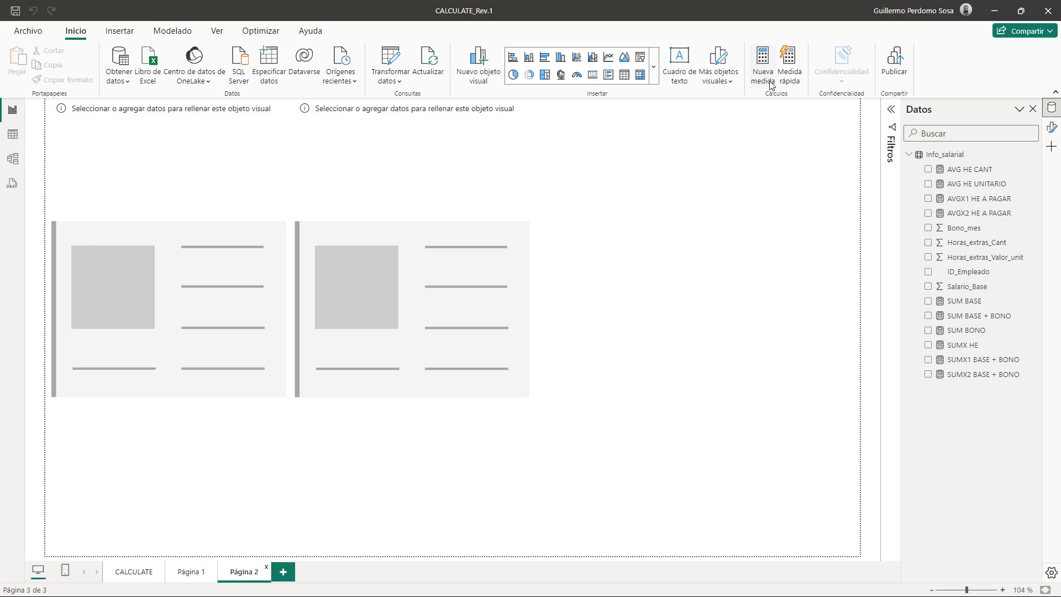
Step: Create a new measure in the Info_salarial table and name it EMP C/BONO
left_click(763, 66)
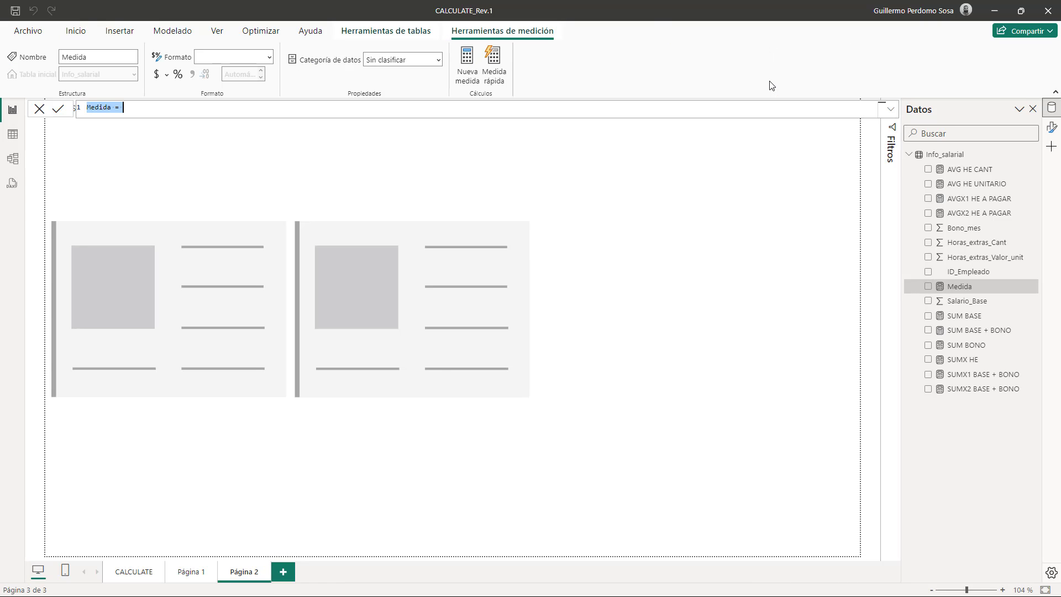
left_click(183, 109)
scroll(183, 109, "up", 5)
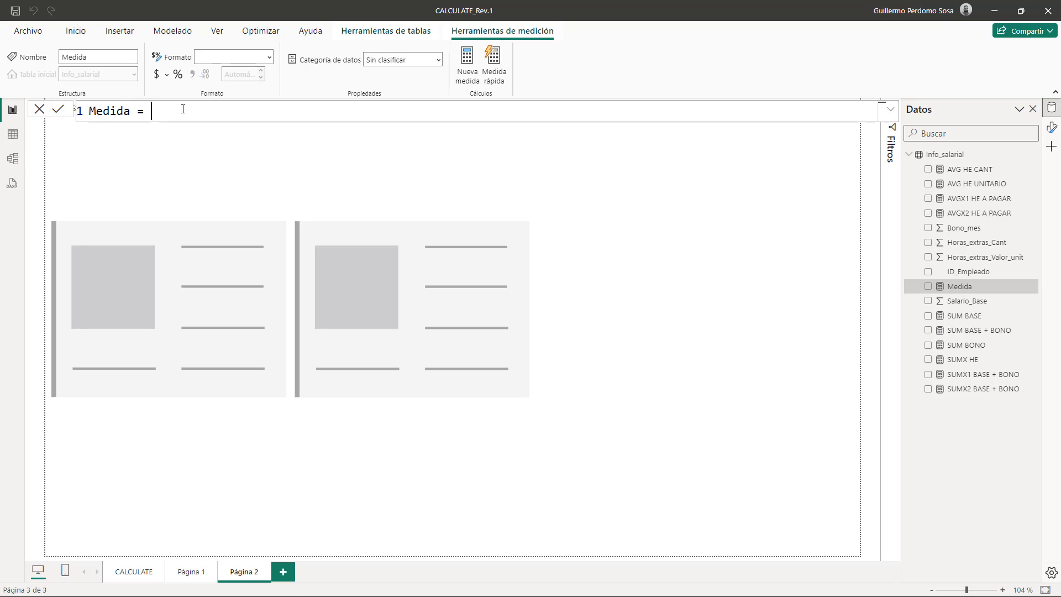
double_click(119, 112)
type("EMP C/BONO = ")
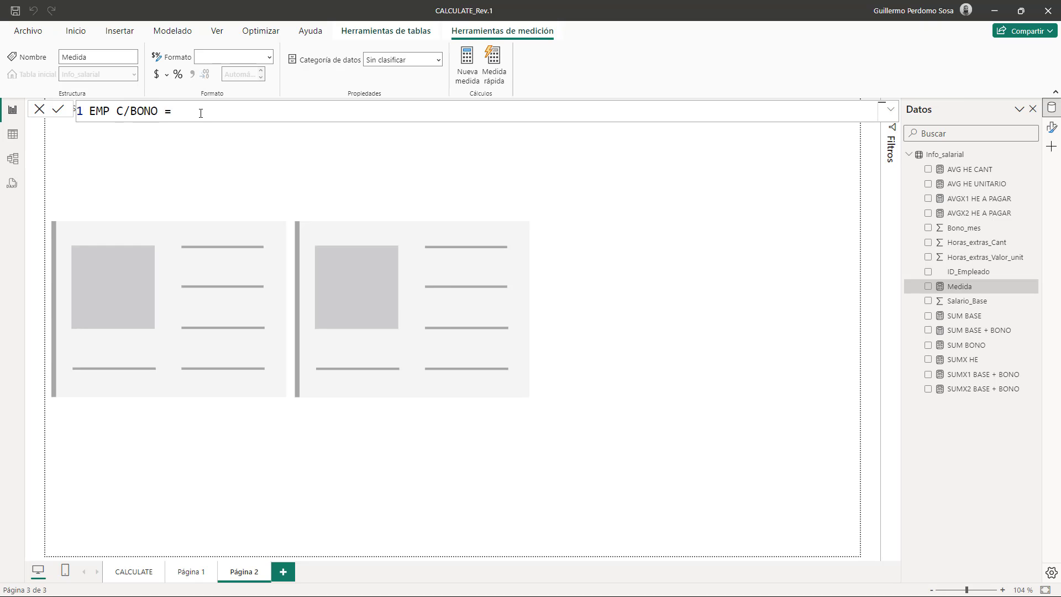
Step: Begin the EMP C/BONO formula with CALCULATE, using COUNTROWS(Info_salarial) as its expression argument
type("CAL")
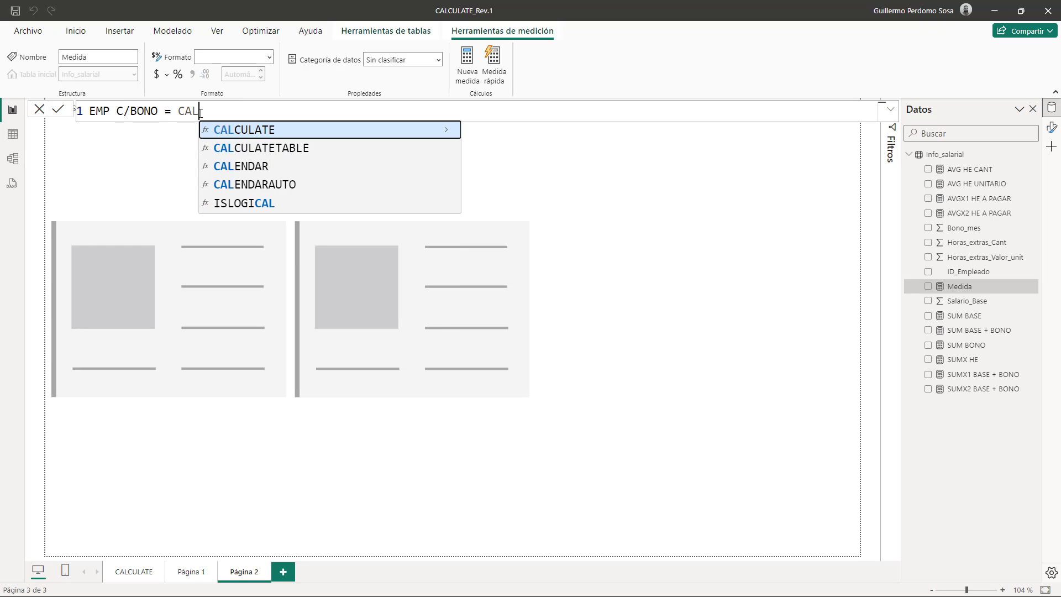
key("Tab")
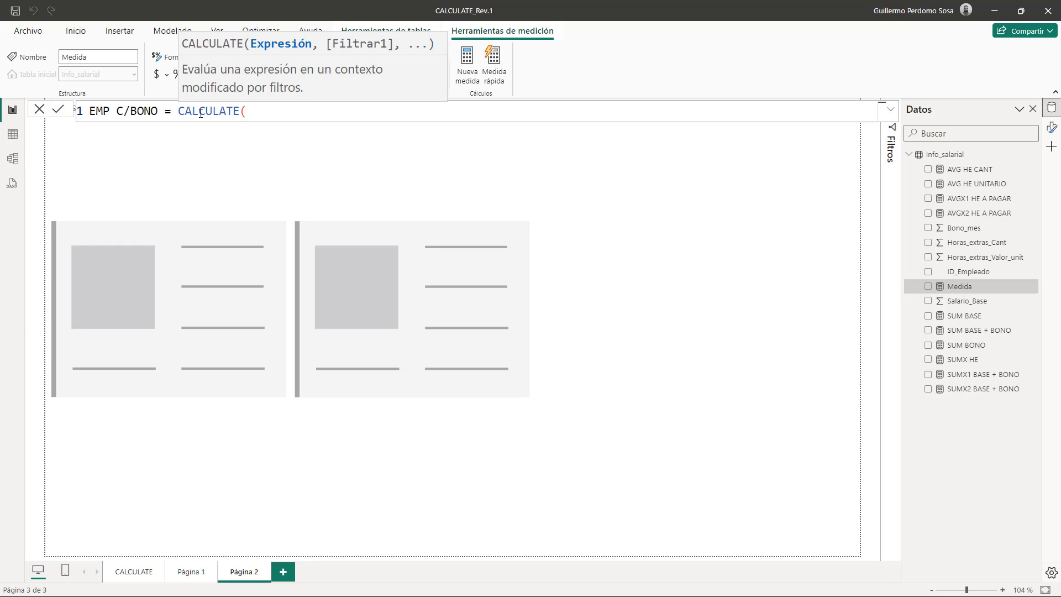
type("COUNTR")
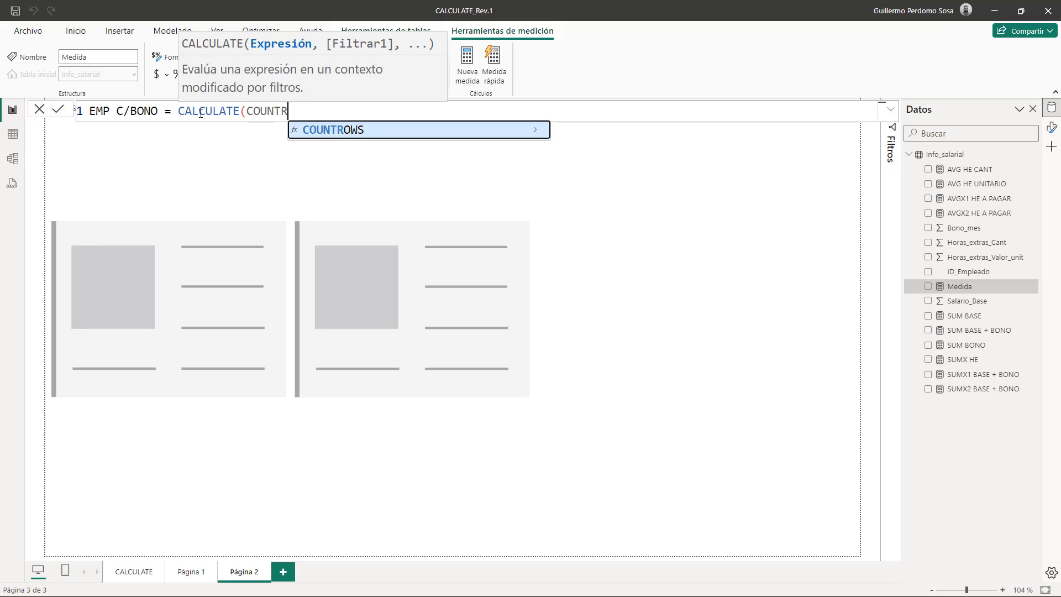
key("Tab")
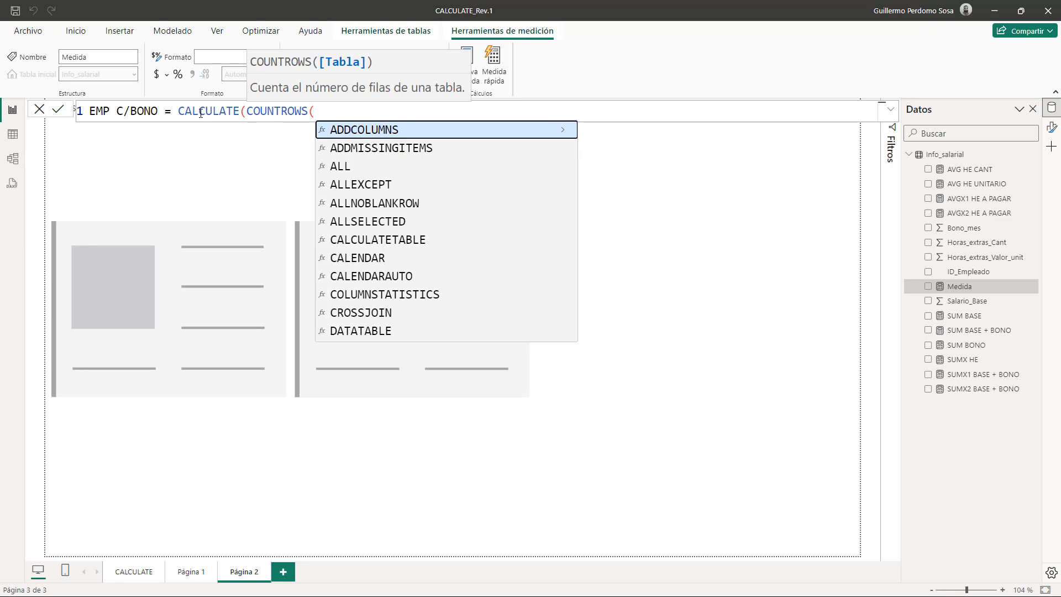
type("Info")
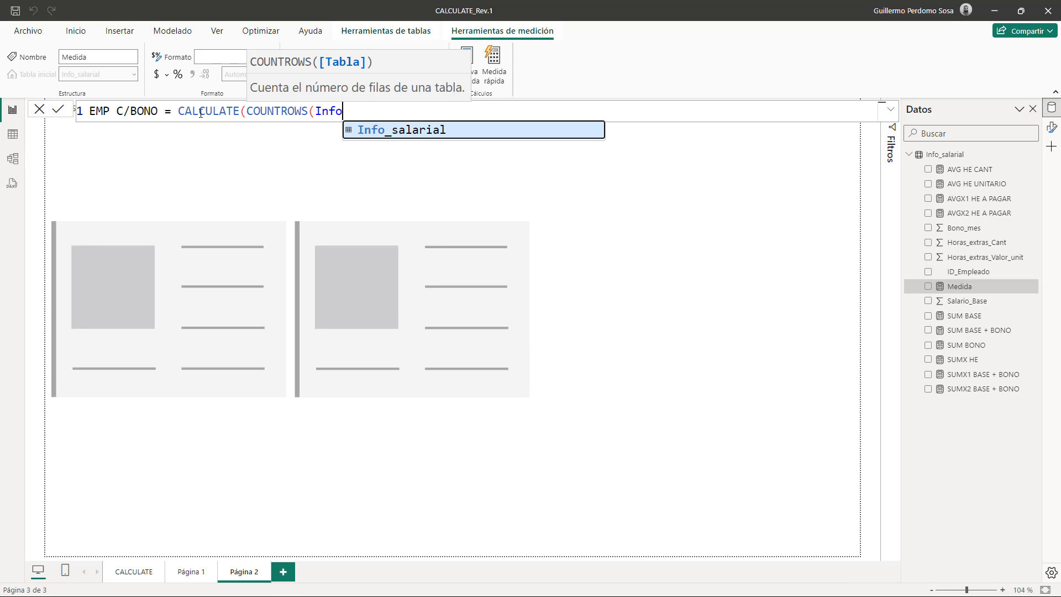
key("Tab")
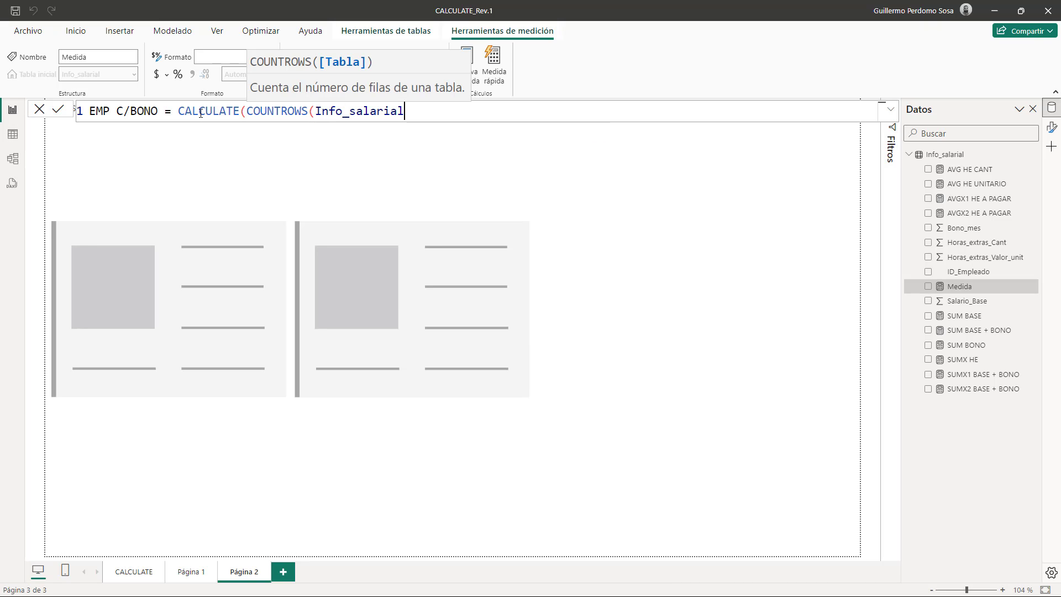
type(")")
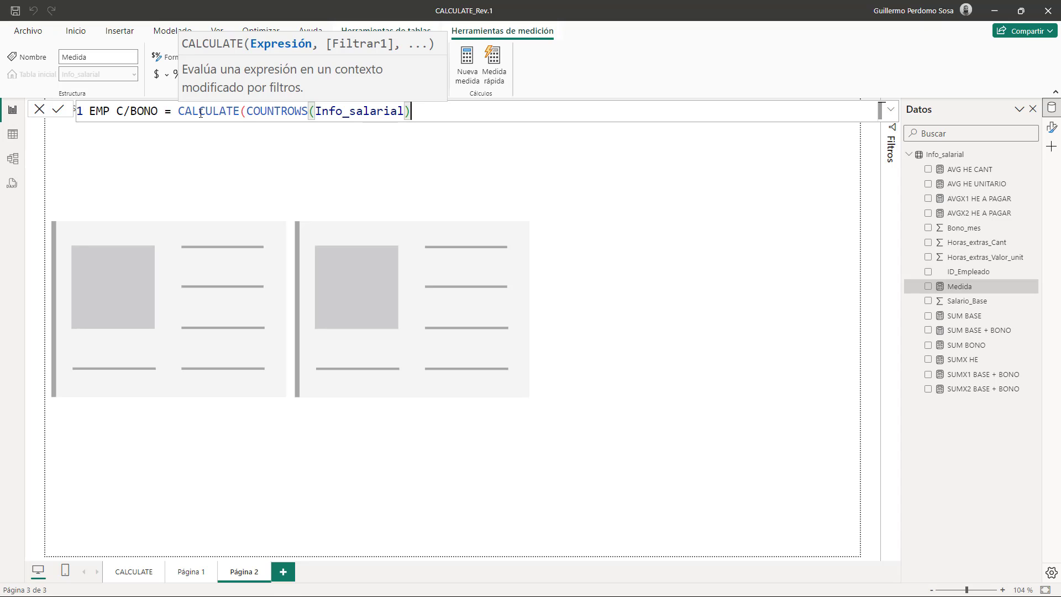
type(",")
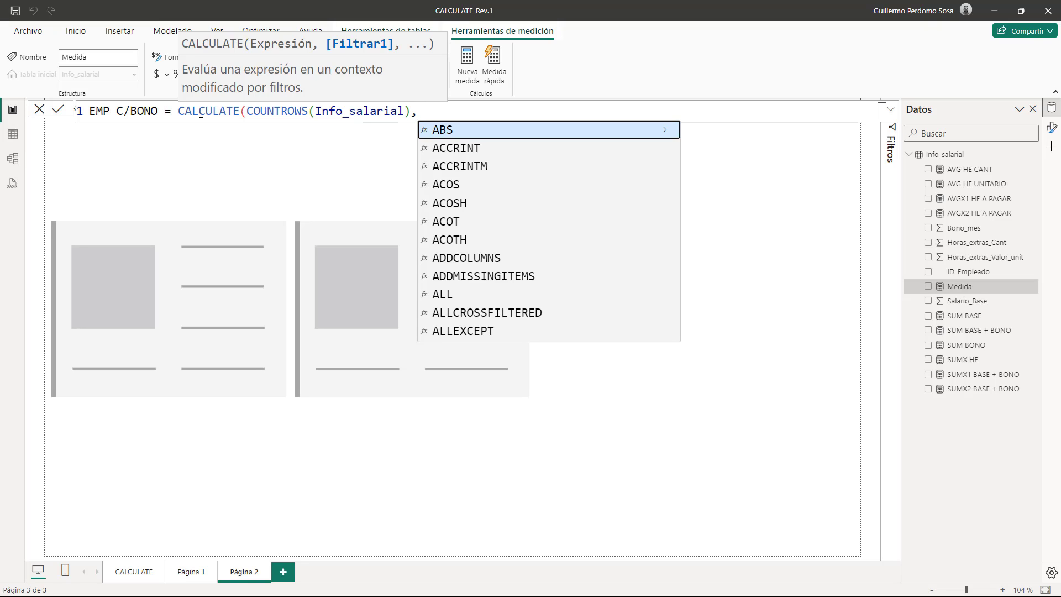
Step: Add the filter Info_salarial[Bono_mes] > 0 on a second formula line, close the CALCULATE function and commit the measure
key("shift+Return")
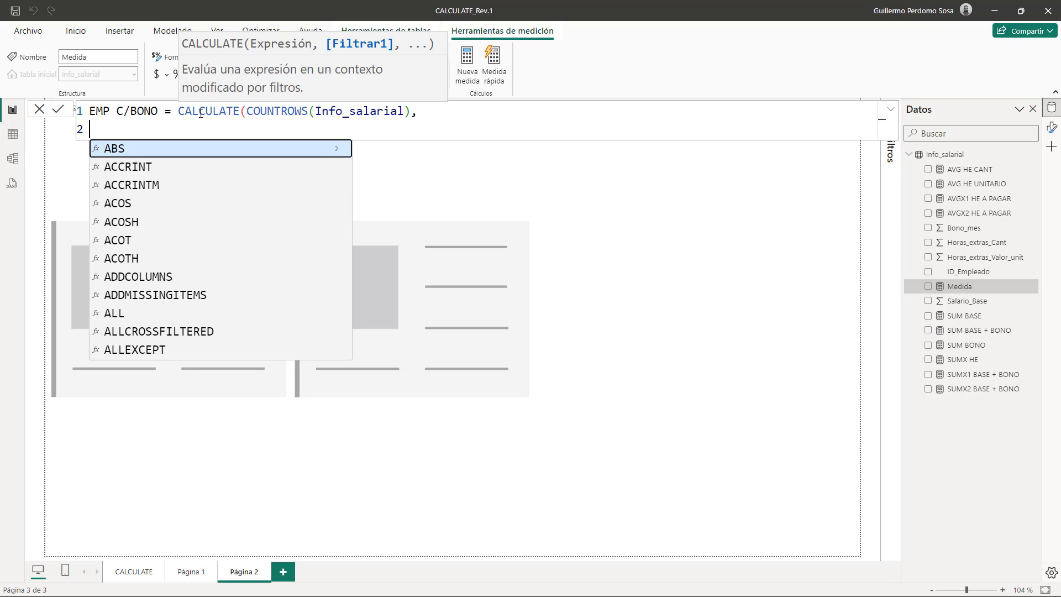
type("bono")
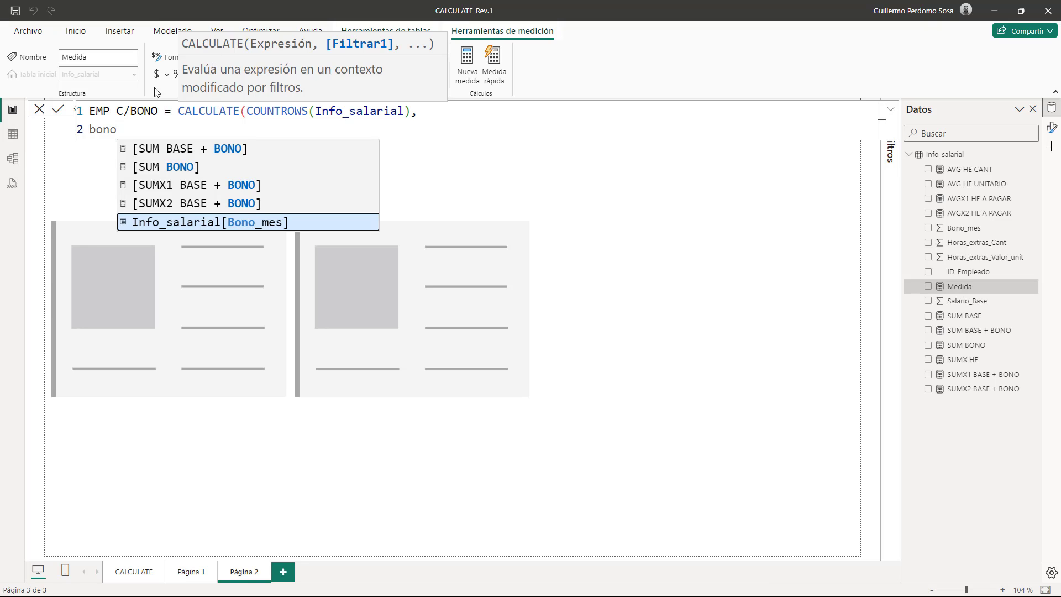
left_click(226, 223)
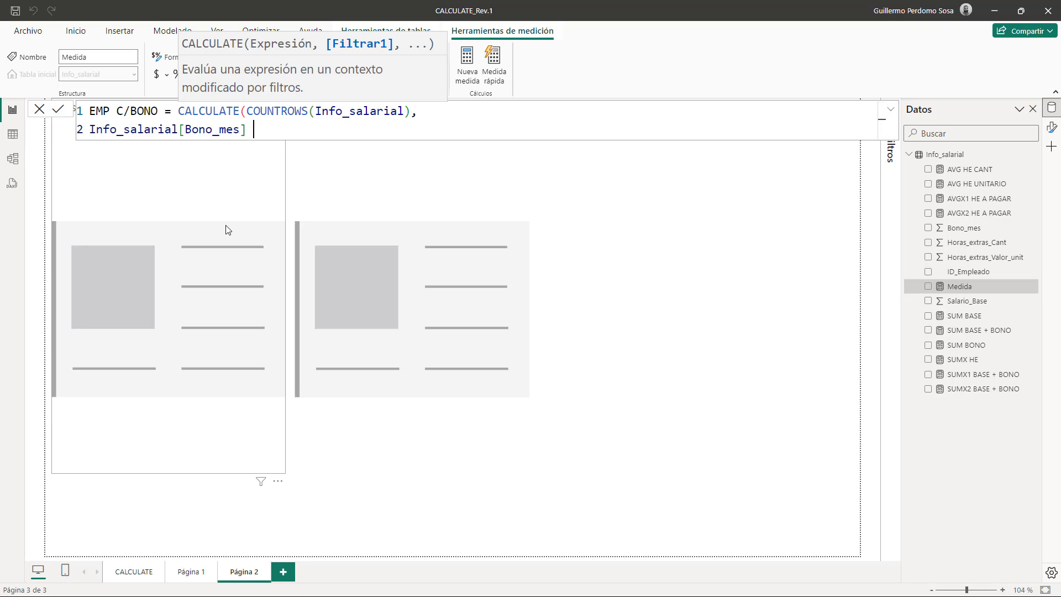
type("> 0)")
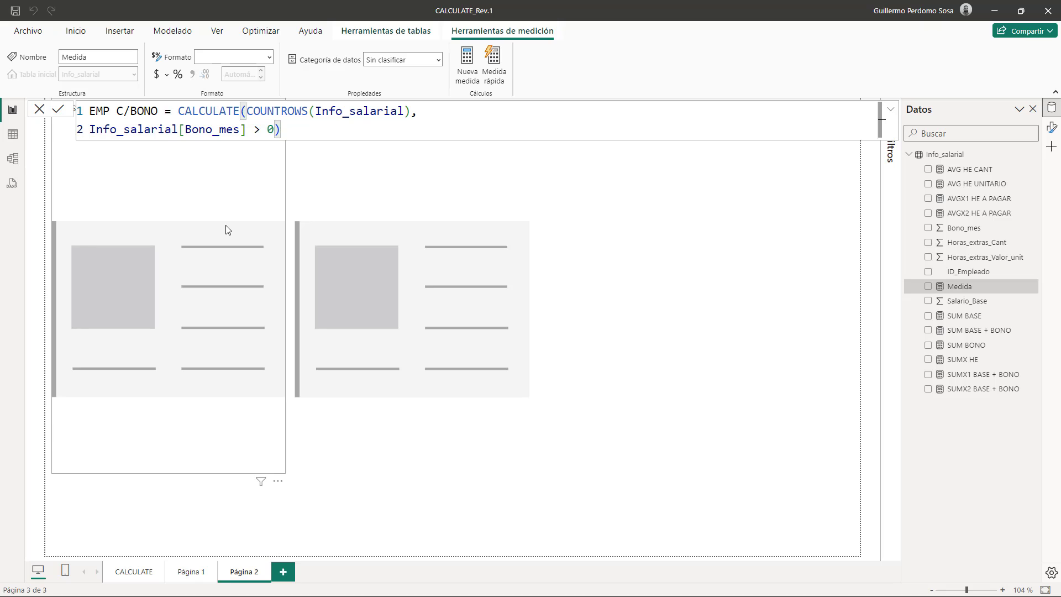
left_click(58, 110)
Step: Add the EMP C/BONO measure as data to the first empty card visual on Página 2
left_click(209, 188)
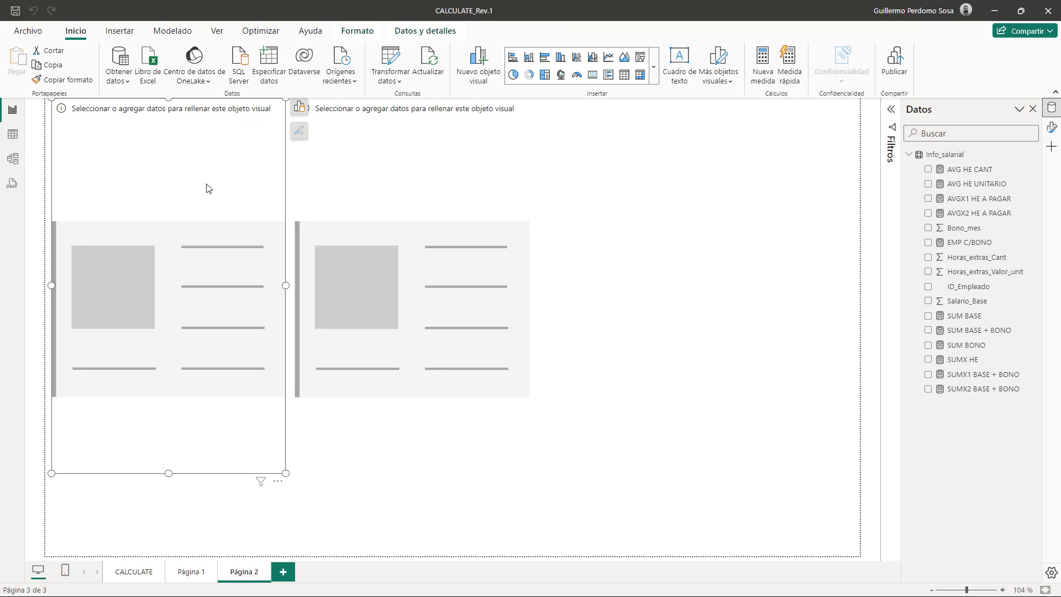
left_click(299, 107)
left_click(367, 325)
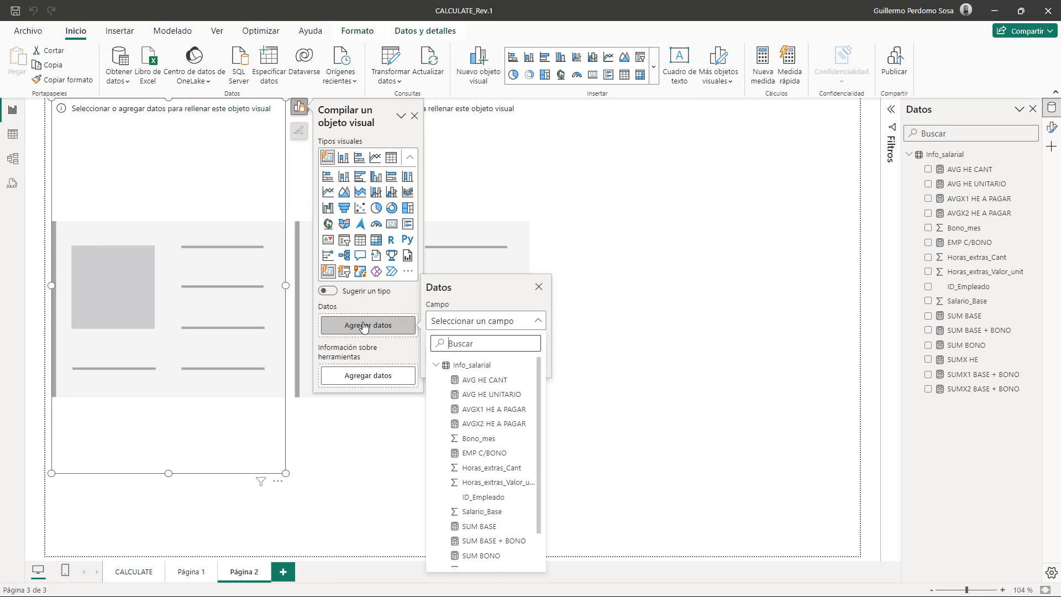
left_click(475, 453)
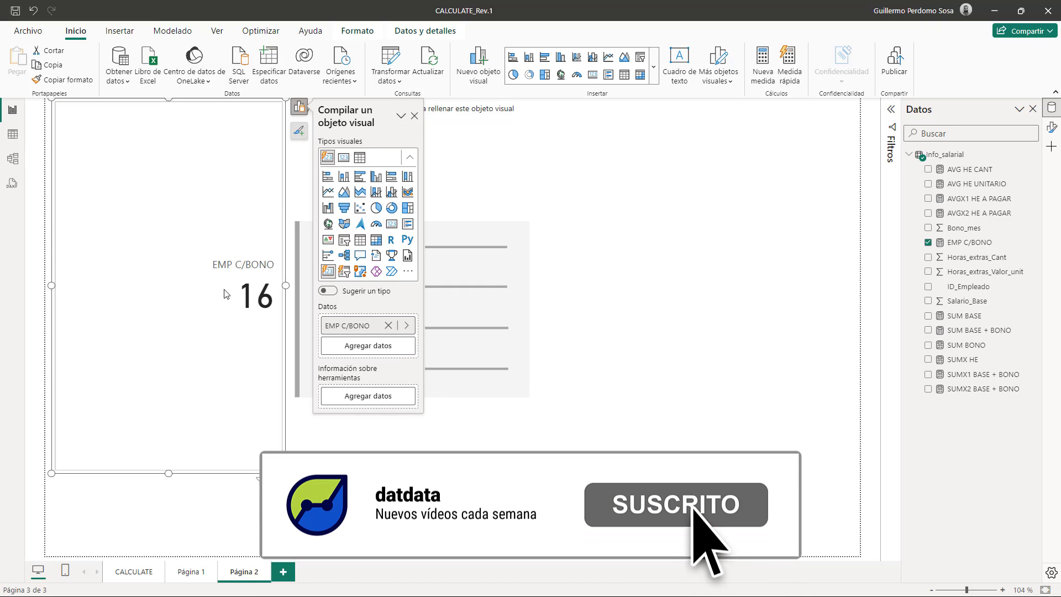
Step: Filter the Bono_mes column in the table view to exclude 0 and check the employees with a bonus
left_click(16, 136)
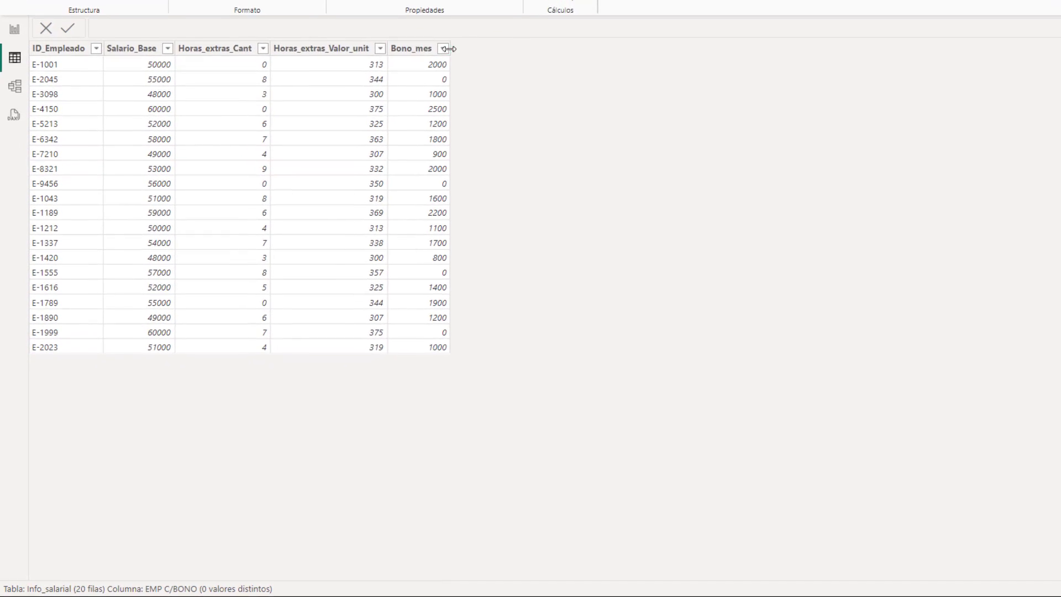
left_click(456, 34)
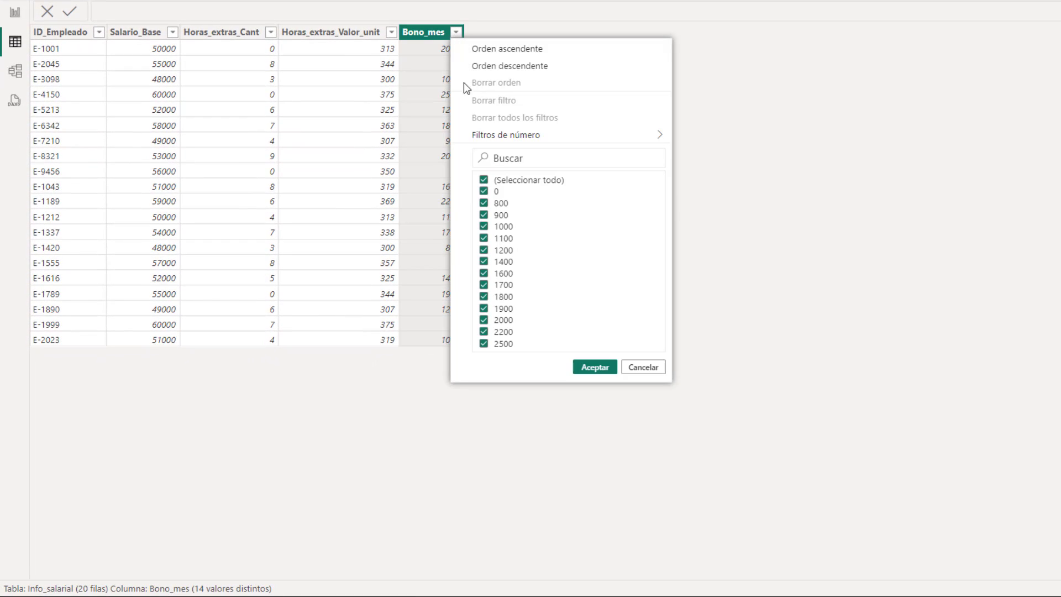
left_click(483, 191)
left_click(594, 368)
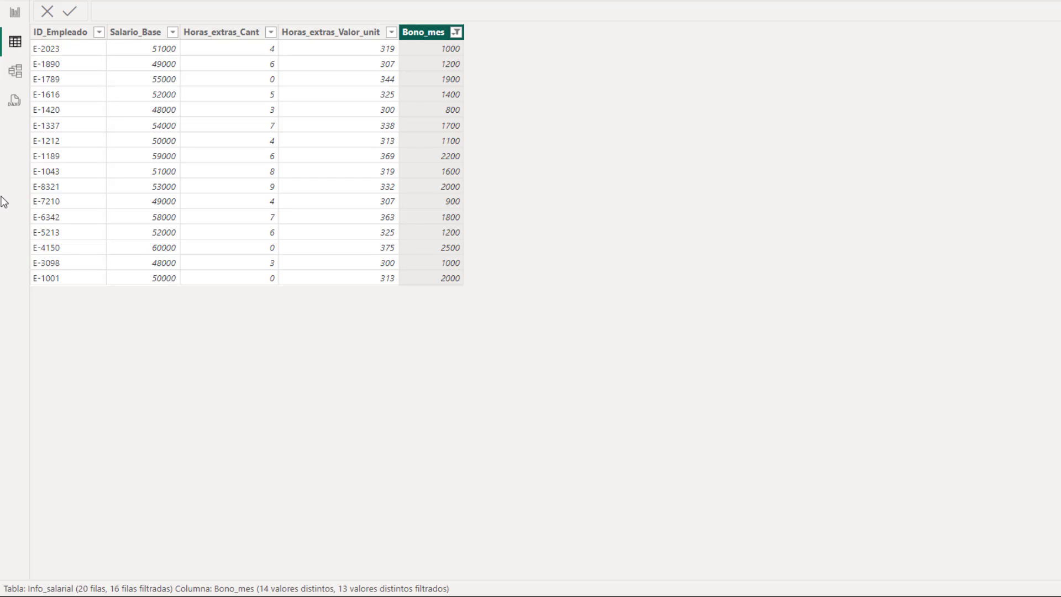
Step: Return to the report view and copy COUNTROWS(Info_salarial) from the EMP C/BONO formula
left_click(15, 13)
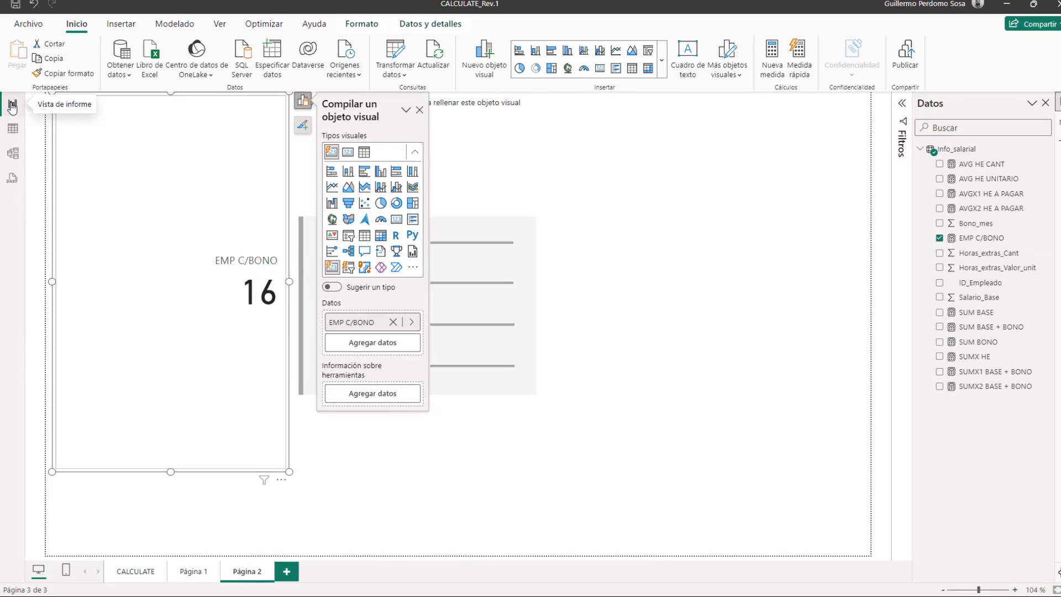
left_click(970, 242)
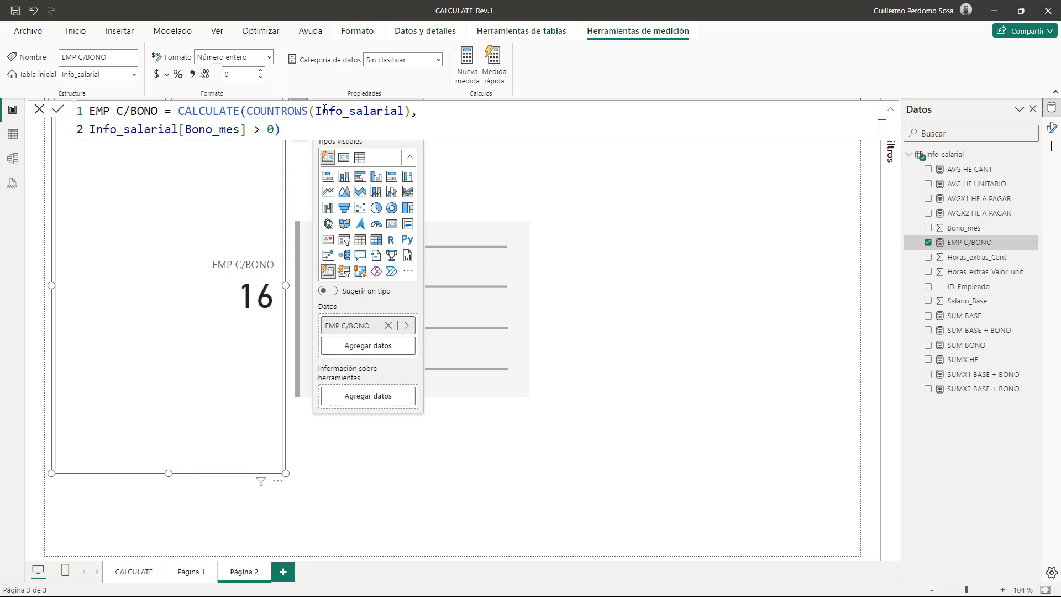
left_click_drag(247, 111, 412, 111)
key("ctrl+c")
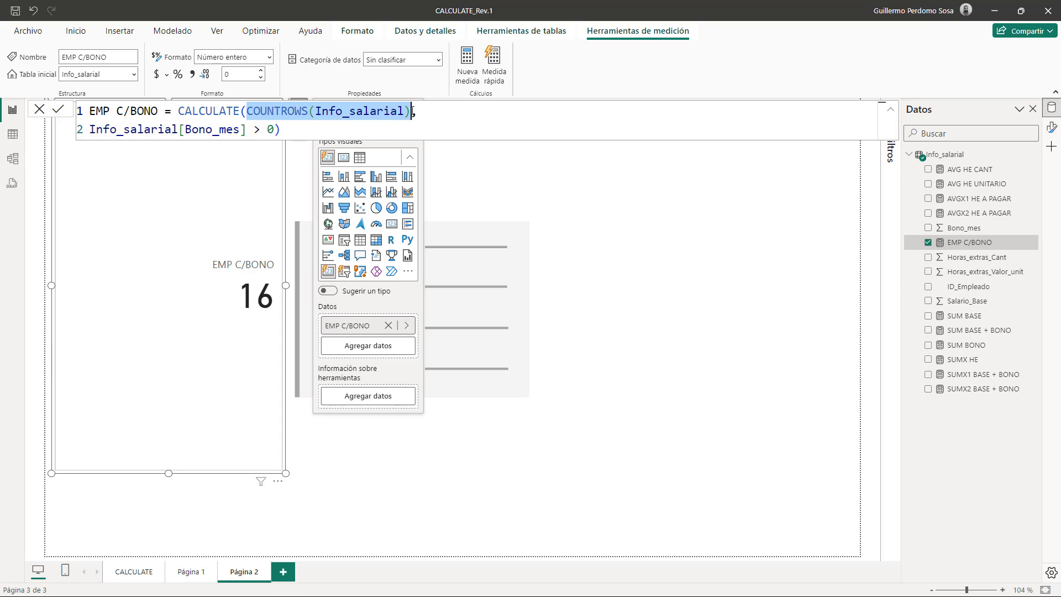
left_click(535, 175)
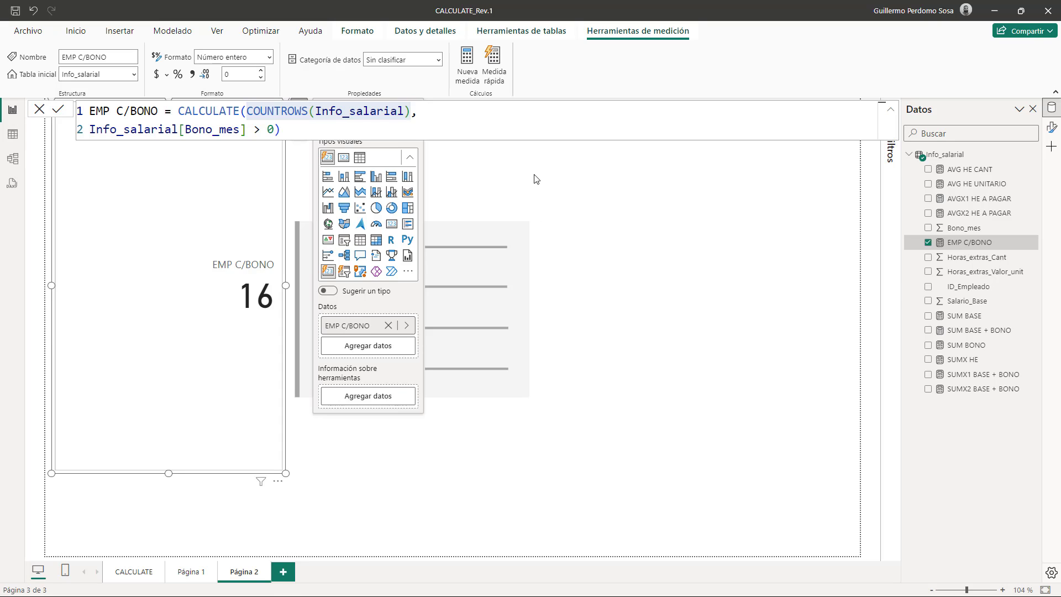
Step: Create a new measure EMP TOTALES = COUNTROWS(Info_salarial) using the copied expression
left_click(471, 71)
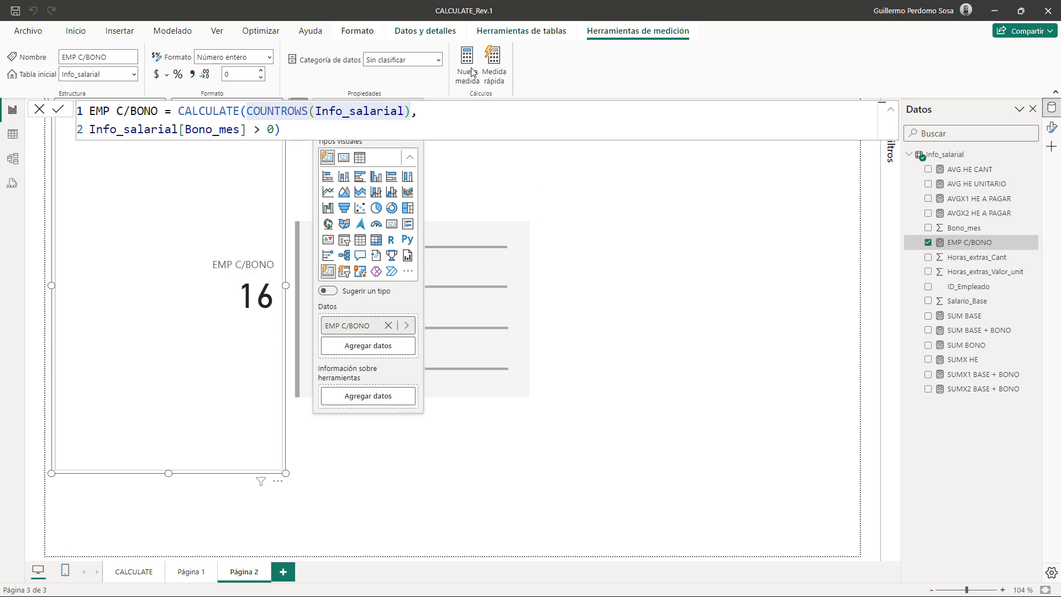
double_click(114, 112)
type("EMP T")
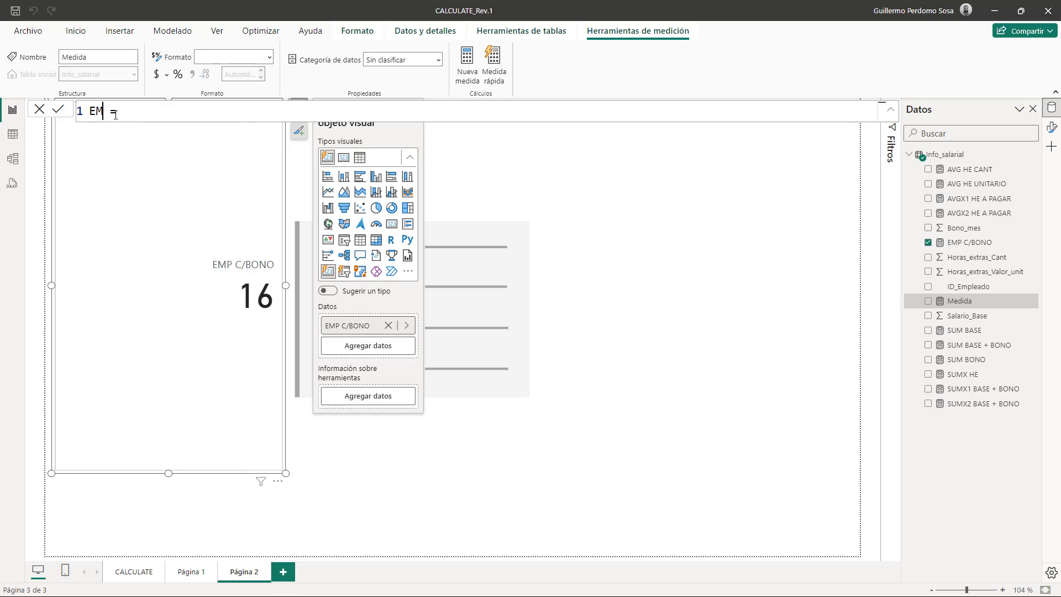
type("OTALES")
left_click(189, 113)
key("ctrl+v")
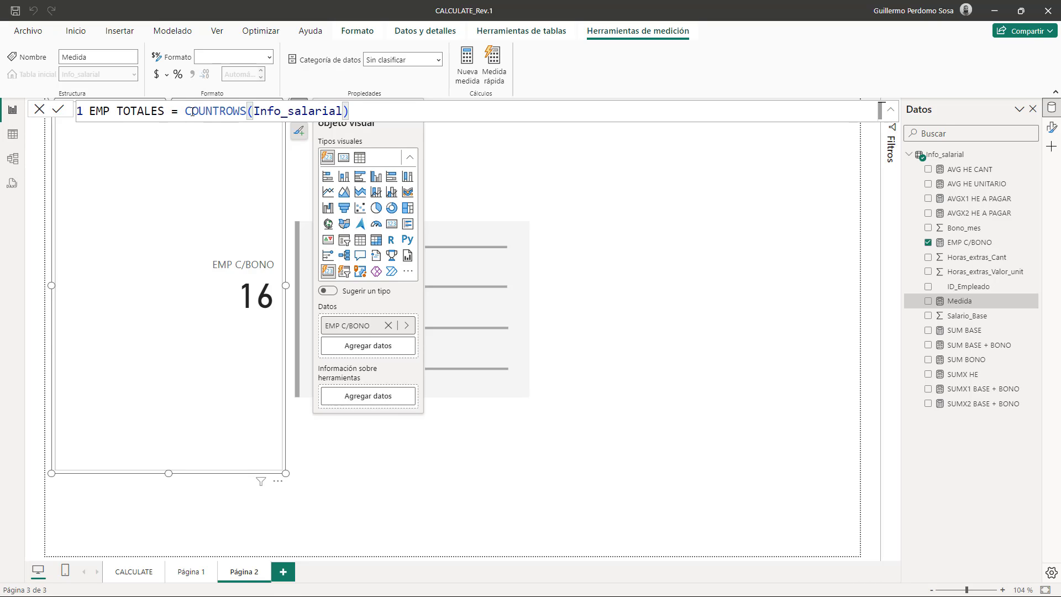
left_click(58, 112)
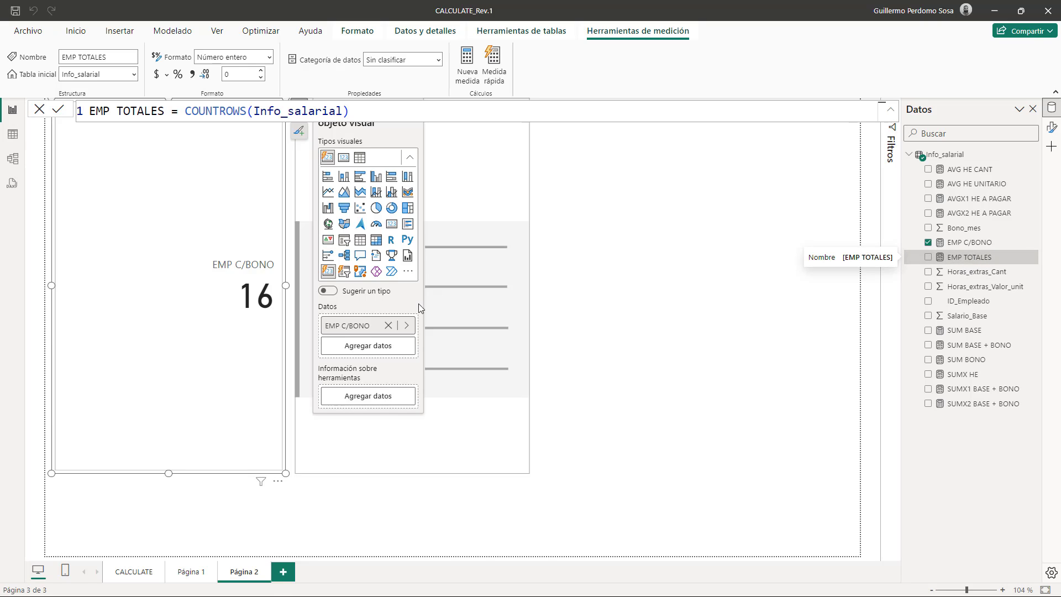
Step: Add EMP TOTALES to the card visual's data and place it above EMP C/BONO
left_click(384, 348)
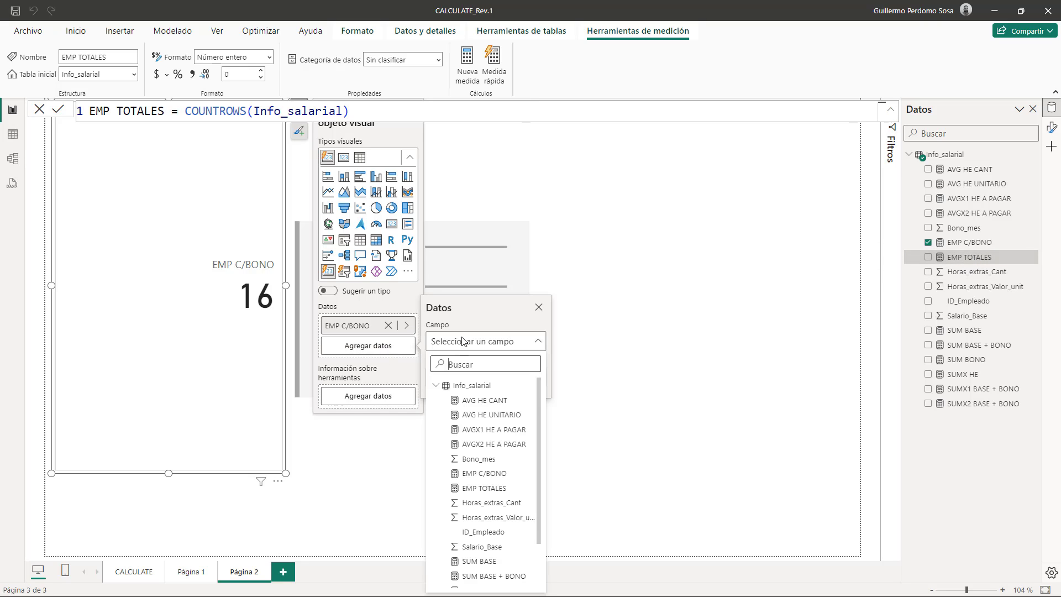
left_click(485, 489)
left_click_drag(362, 350, 372, 320)
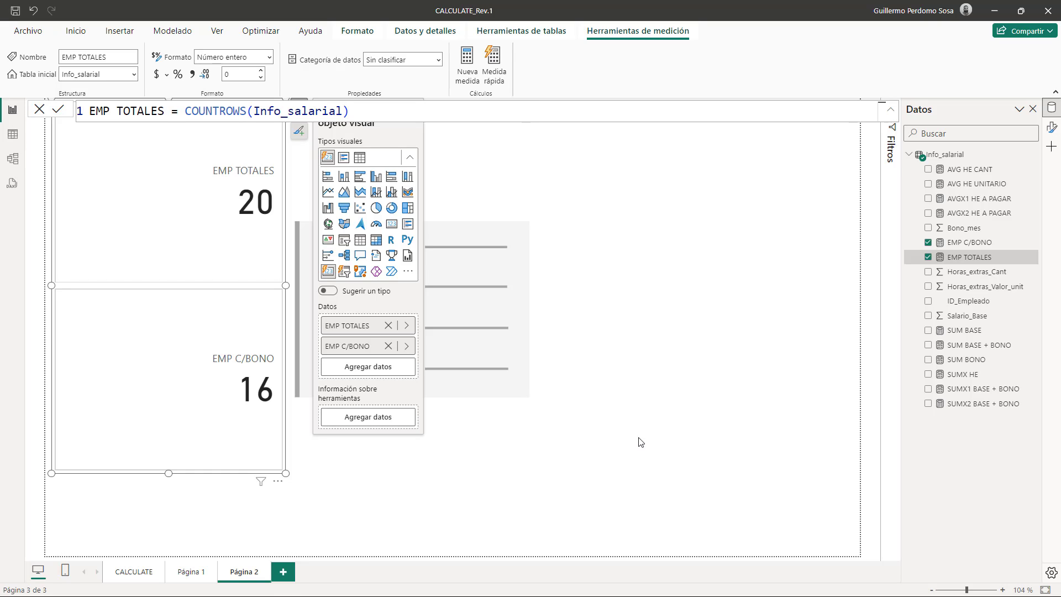
Step: Create a new measure named EMP C/HE in the Info_salarial table and start its formula with CALCULATE
right_click(957, 157)
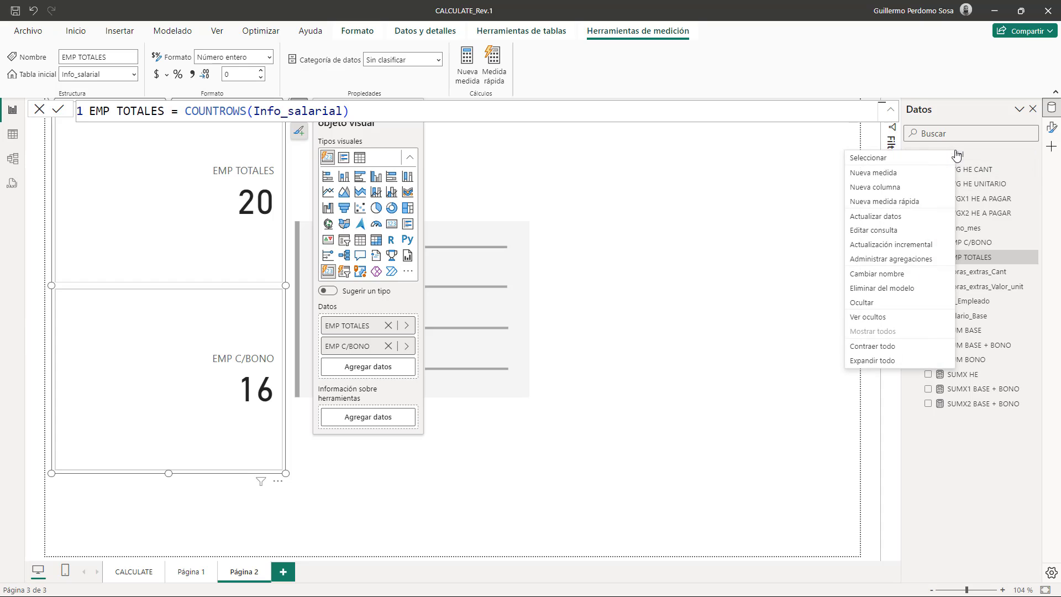
left_click(907, 176)
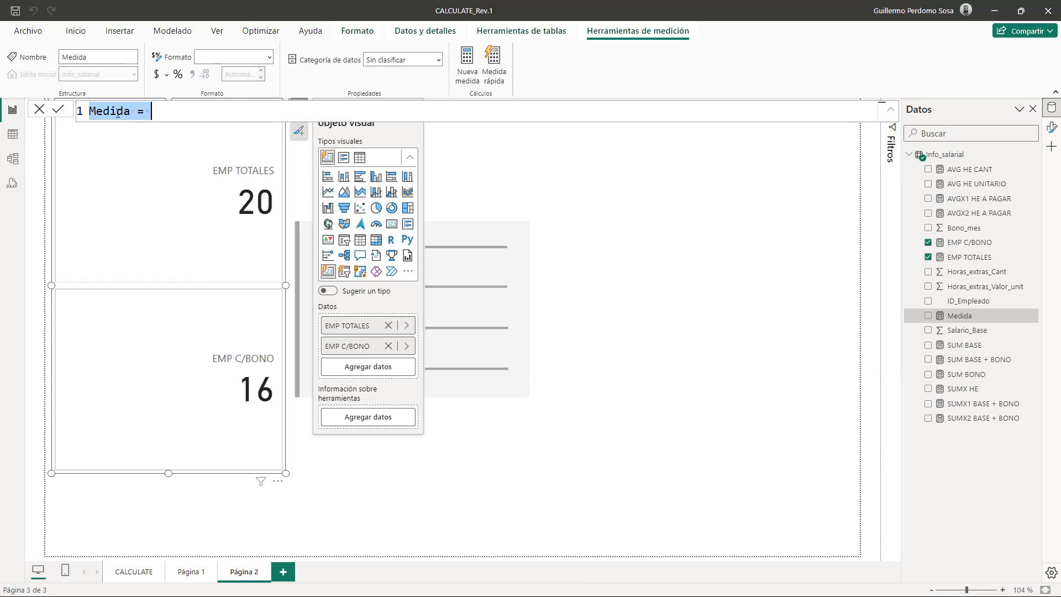
type("EMP")
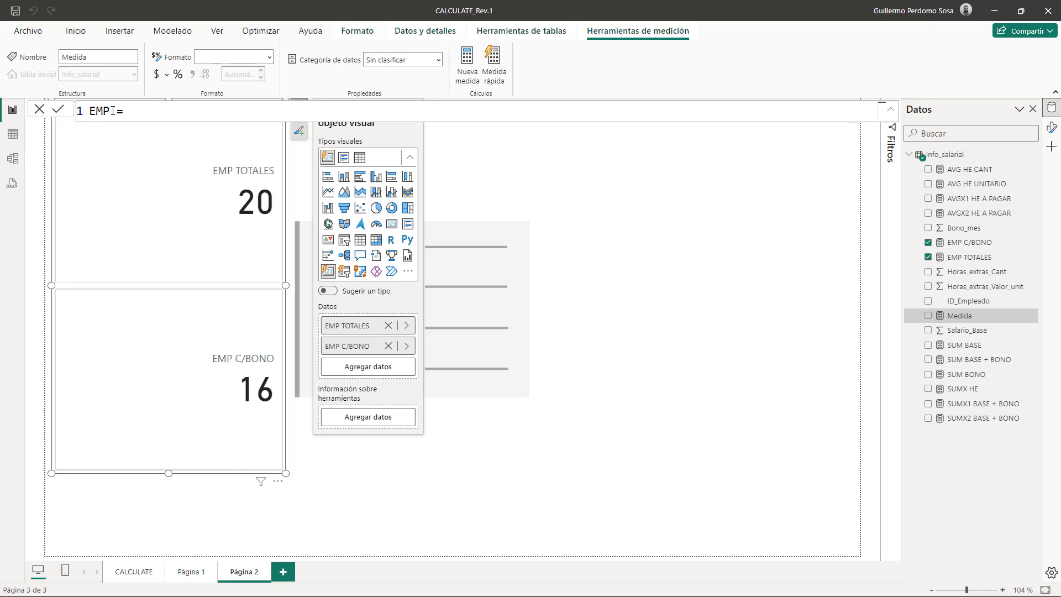
type(" C/HE")
left_click(176, 112)
type("CAL")
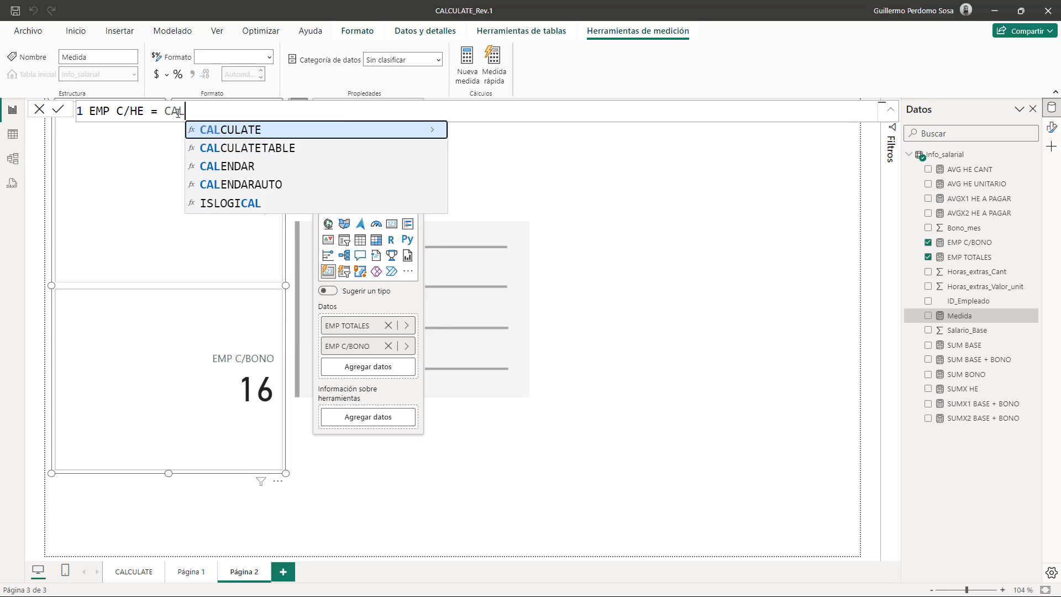
key("Tab")
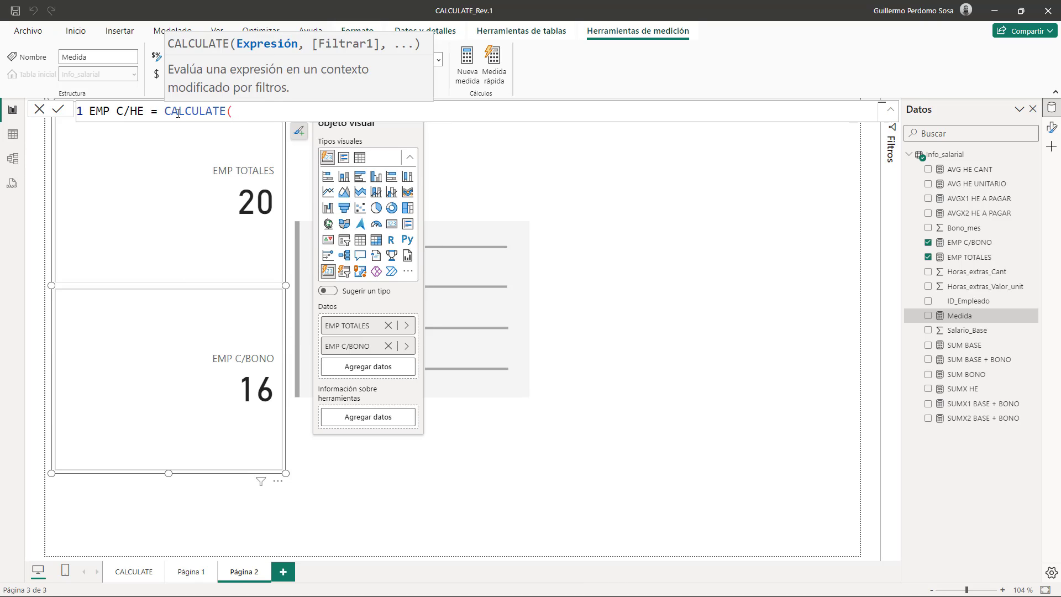
Step: Enter [EMP TOTALES] on its own line as the CALCULATE expression of EMP C/HE, ending with a comma and a new line
type("Em")
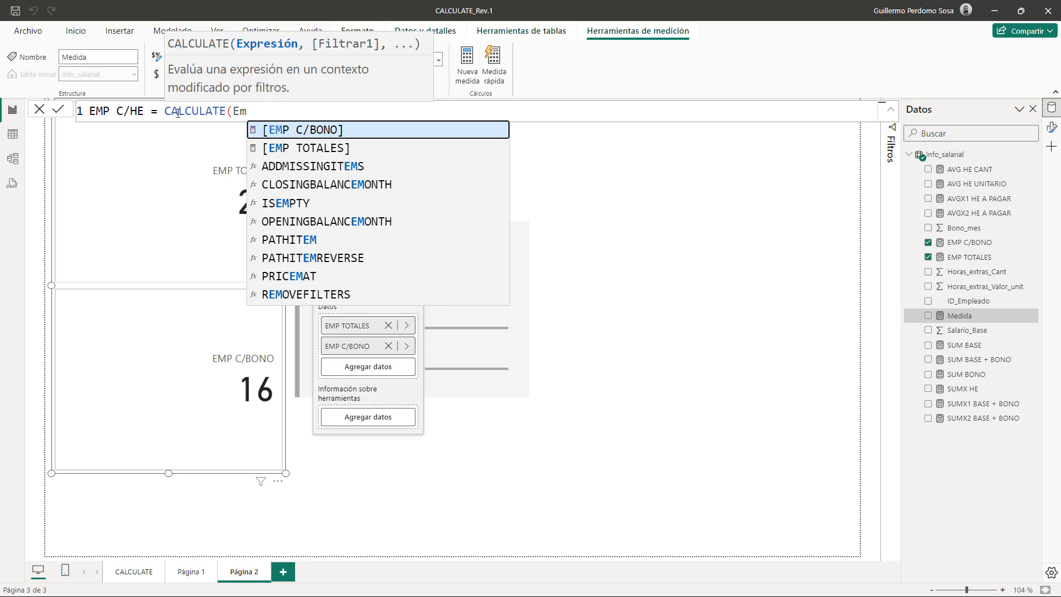
key("Down")
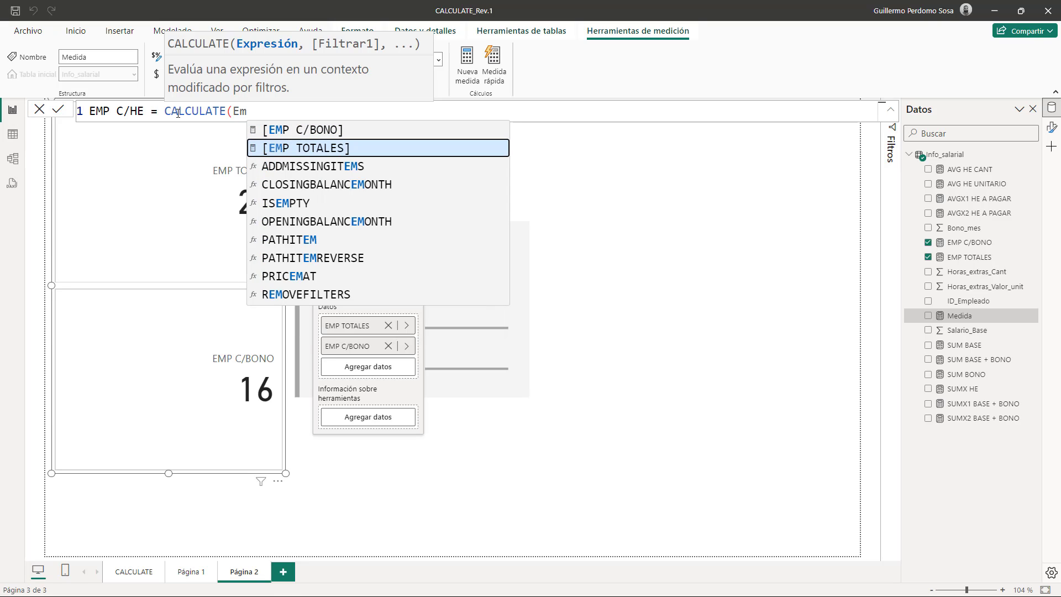
key("Tab")
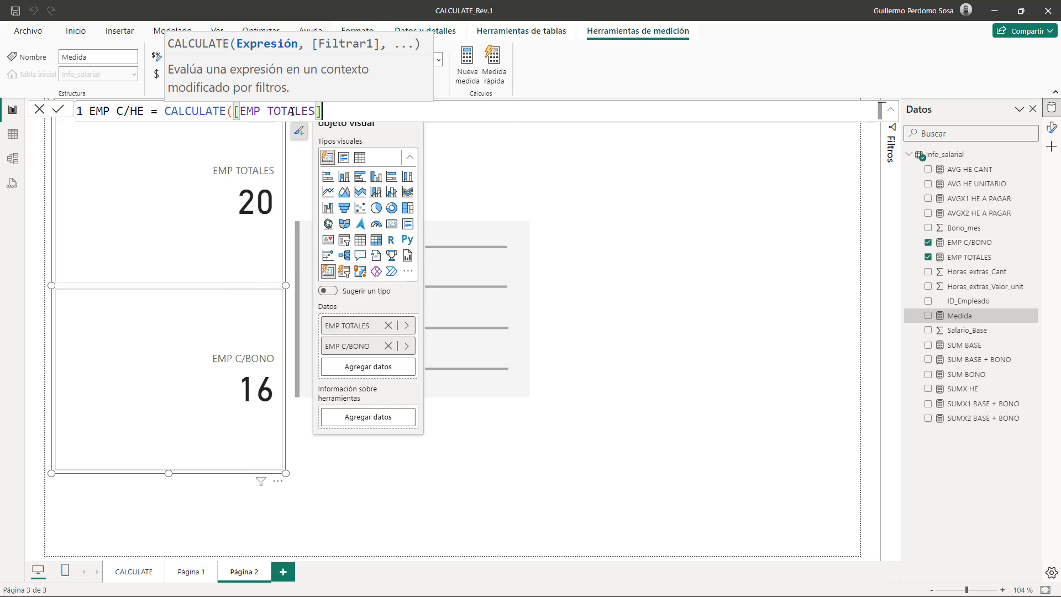
left_click(234, 112)
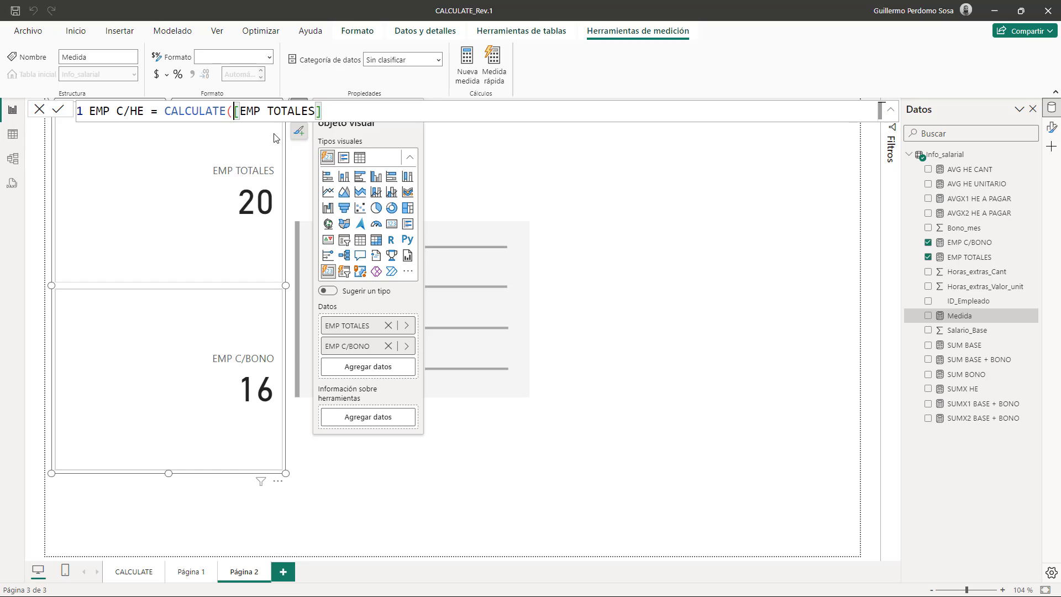
key("shift+Return")
left_click(274, 134)
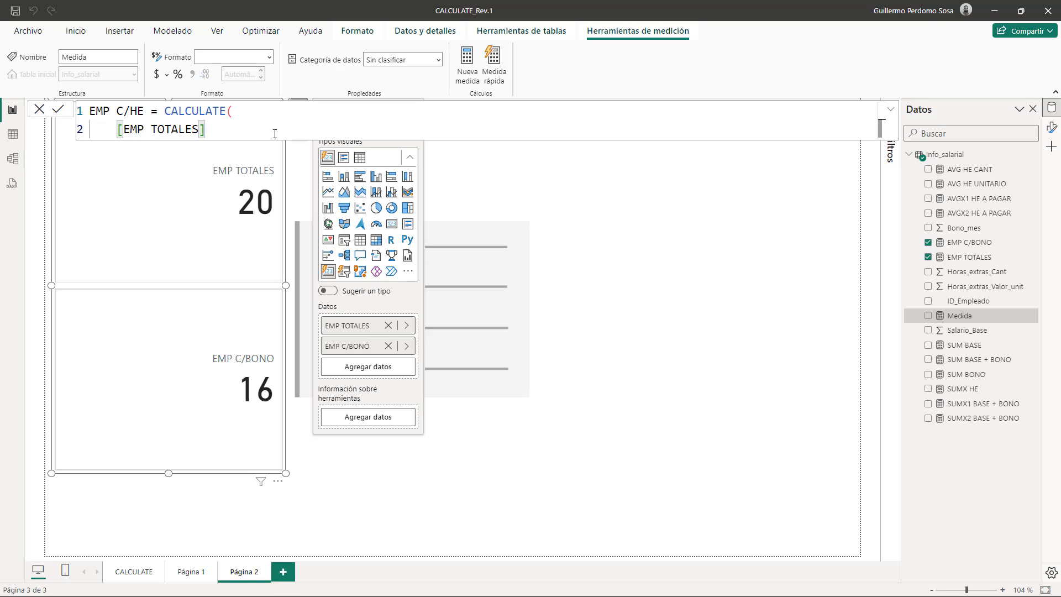
type(",")
key("shift+Return")
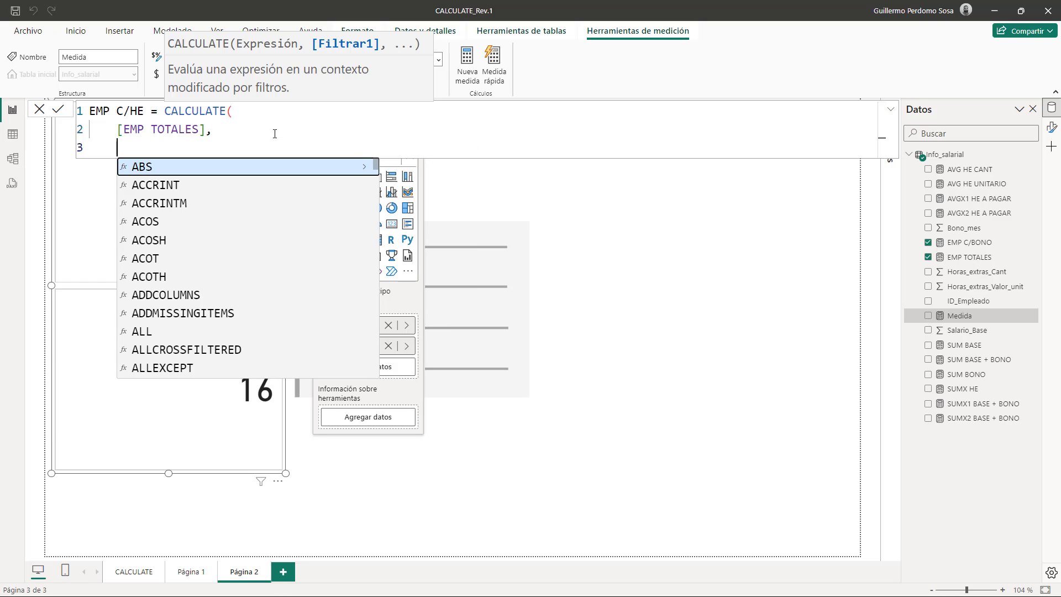
double_click(167, 109)
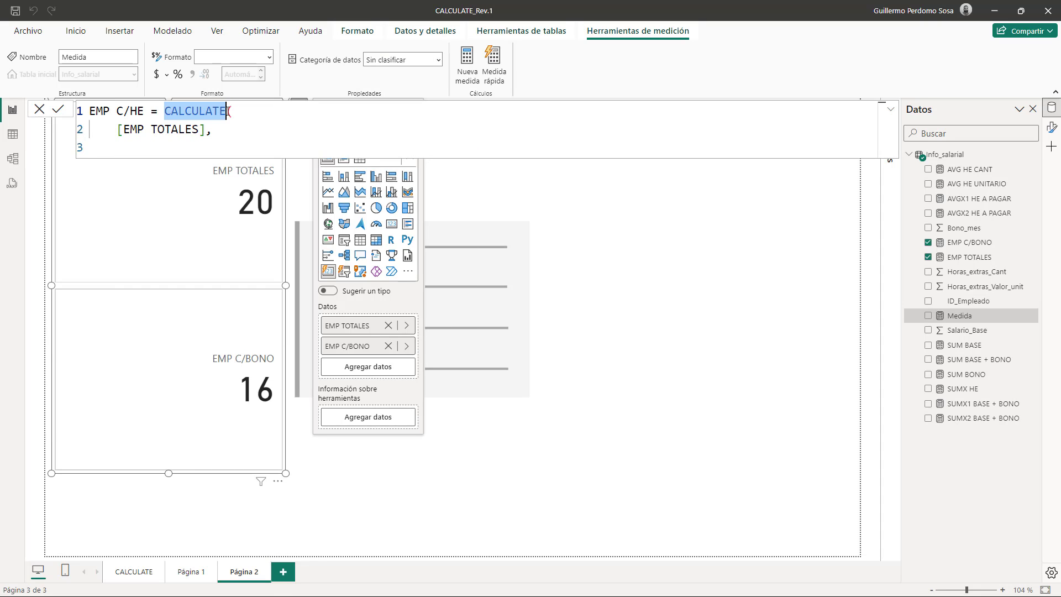
left_click_drag(117, 130, 207, 128)
left_click(212, 129)
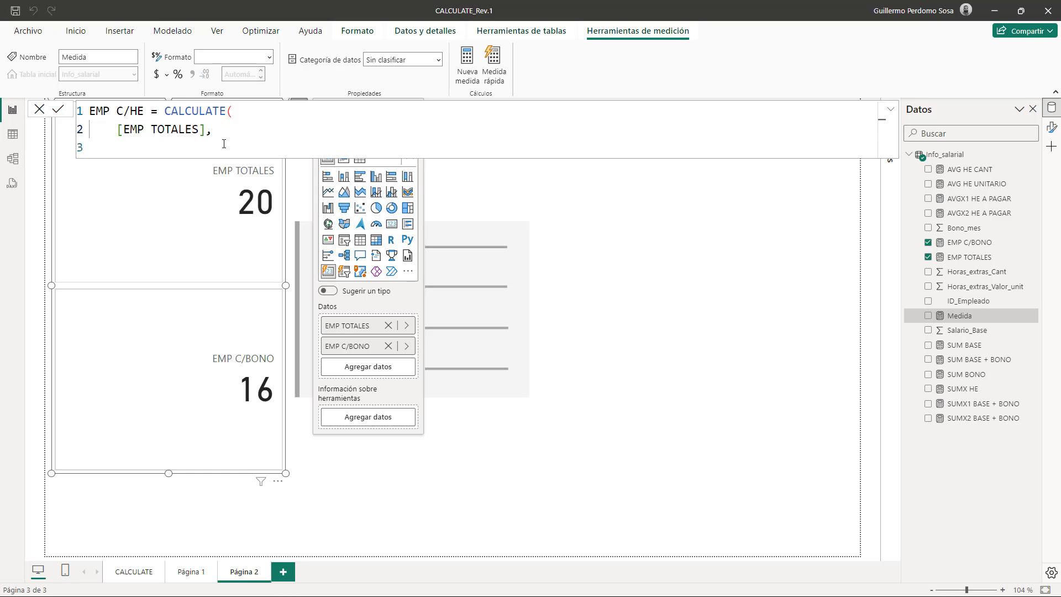
Step: Add the filter Info_salarial[Horas_extras_Cant] > 0 to EMP C/HE, close the parenthesis on a new line and commit the measure
key("Tab")
type("hora")
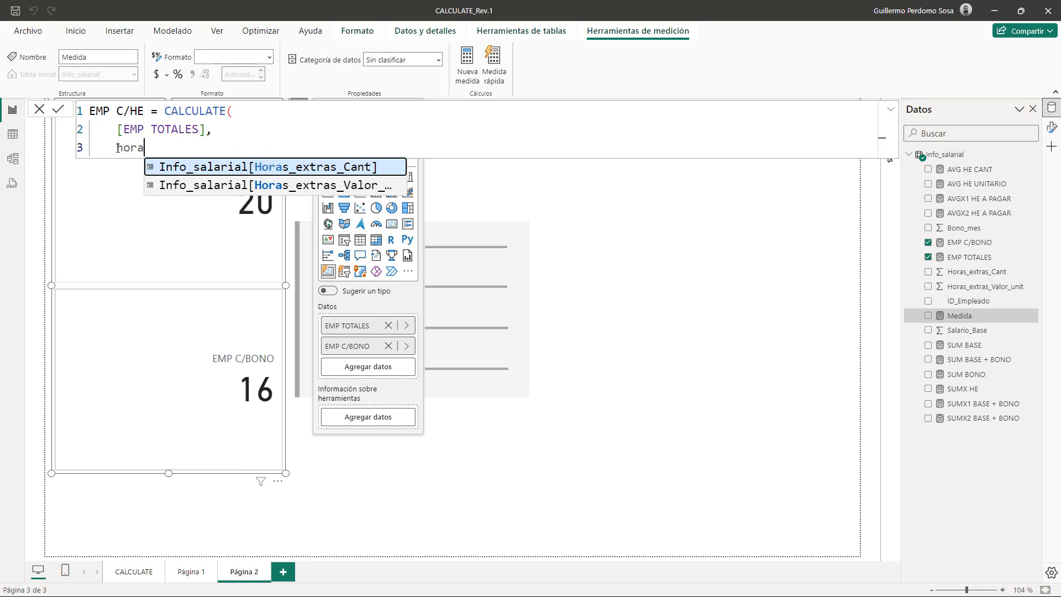
left_click(357, 171)
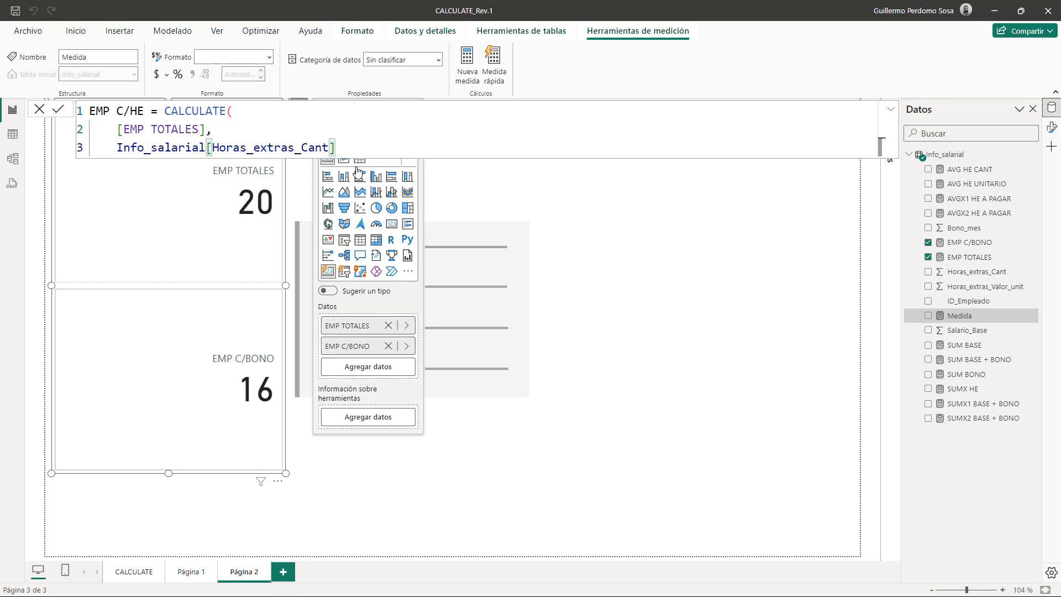
type("> 0")
key("shift+Return")
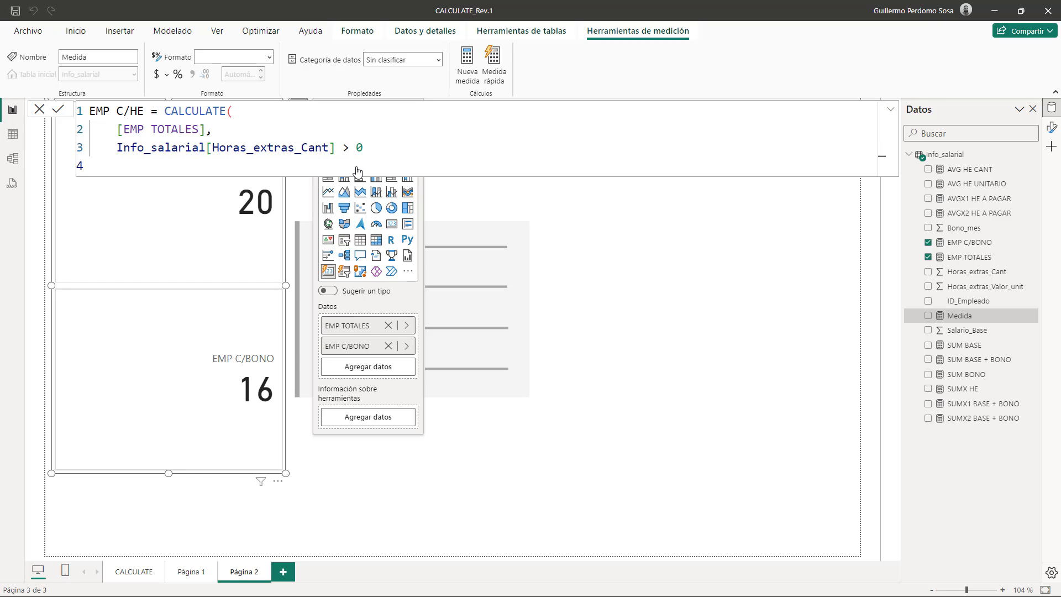
type(")")
left_click(58, 109)
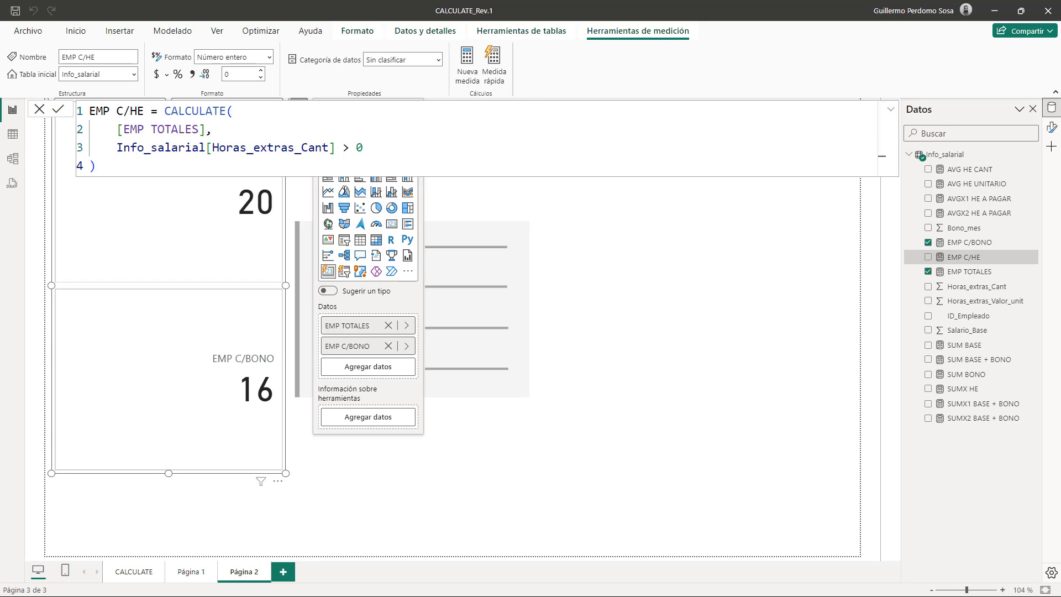
Step: Add the EMP C/HE measure to the card visual's data
left_click(220, 381)
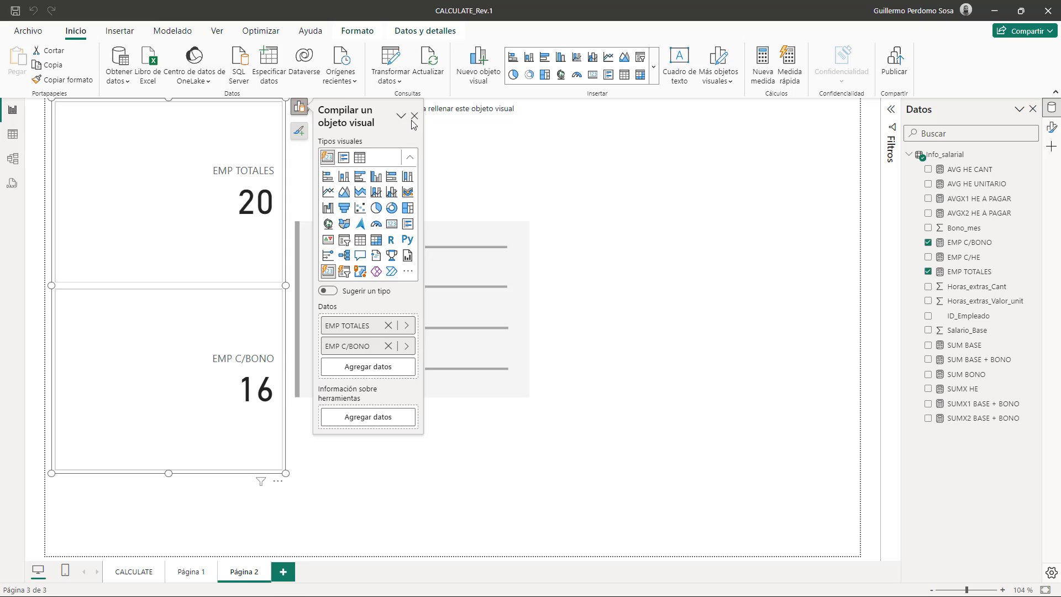
left_click(367, 374)
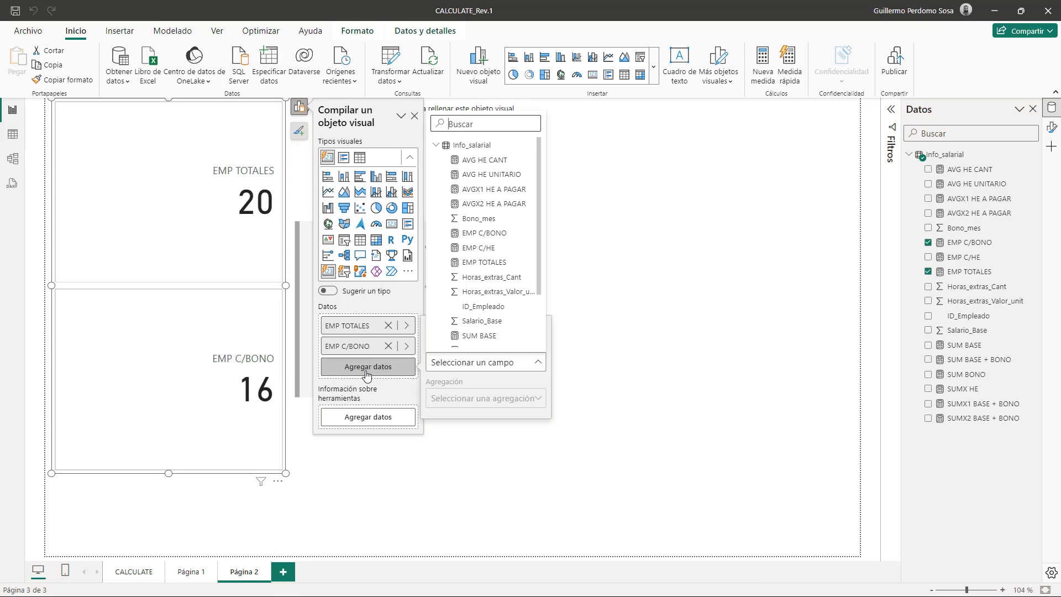
left_click(503, 247)
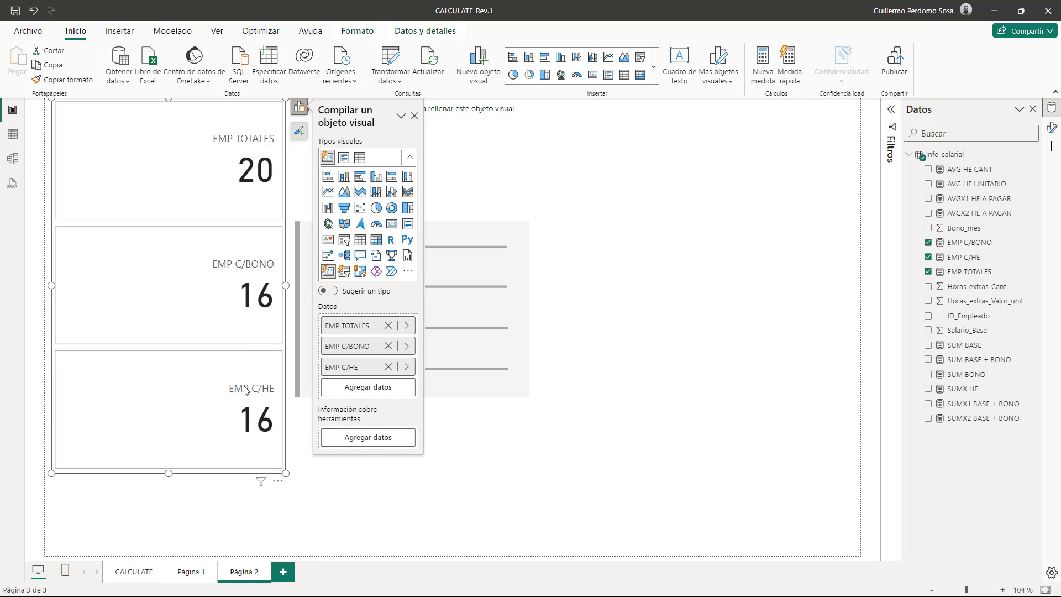
Step: Open the table view and include the value 0 again in the Bono_mes column filter
left_click(13, 135)
left_click(378, 126)
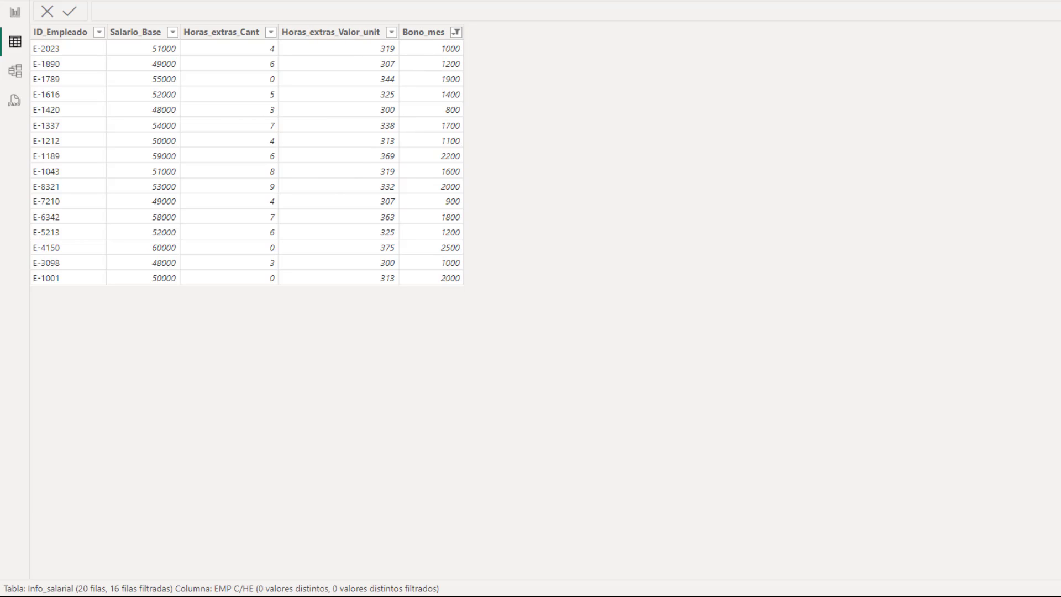
left_click(456, 32)
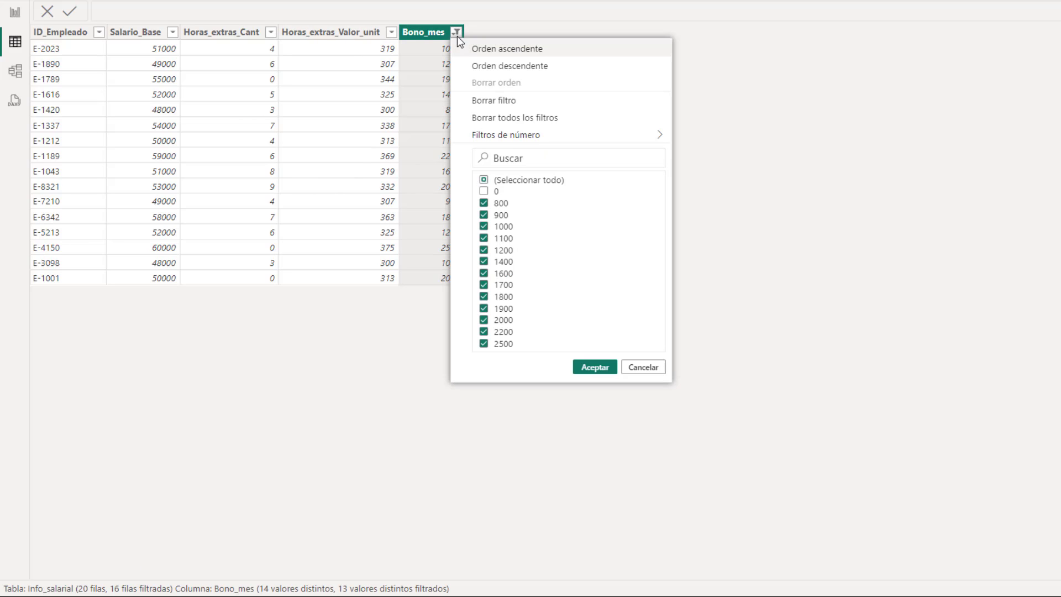
left_click(483, 191)
left_click(594, 367)
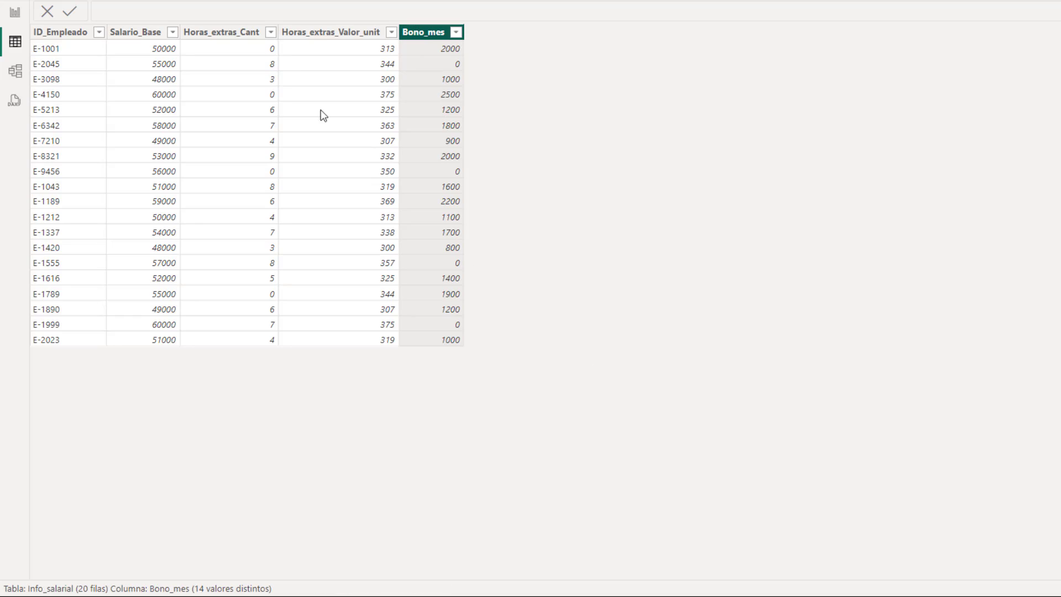
Step: Filter the Horas_extras_Cant column to exclude 0, keeping all other values selected
left_click(270, 32)
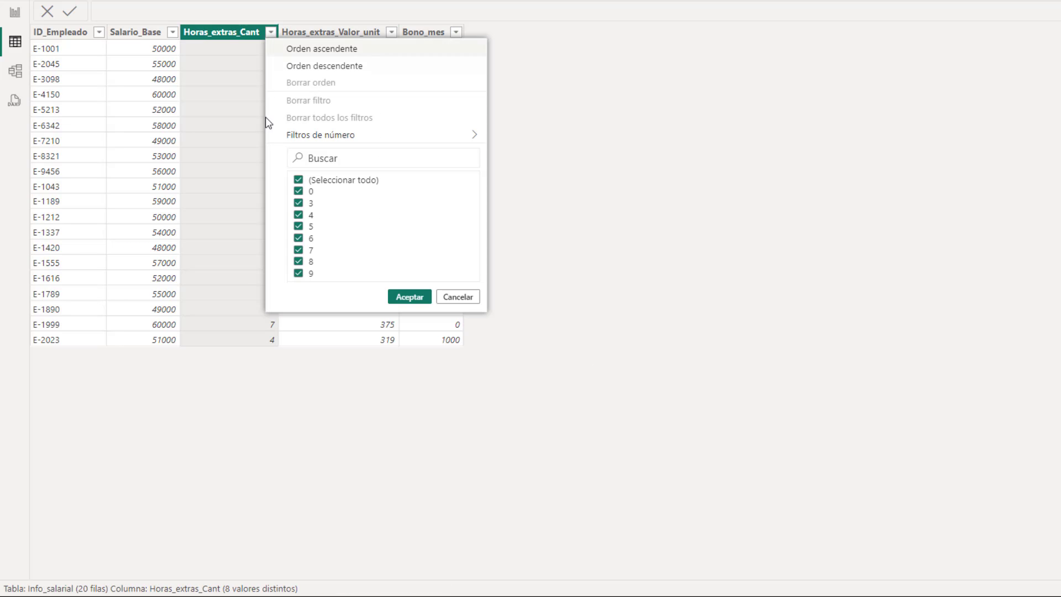
left_click(298, 179)
left_click(298, 191)
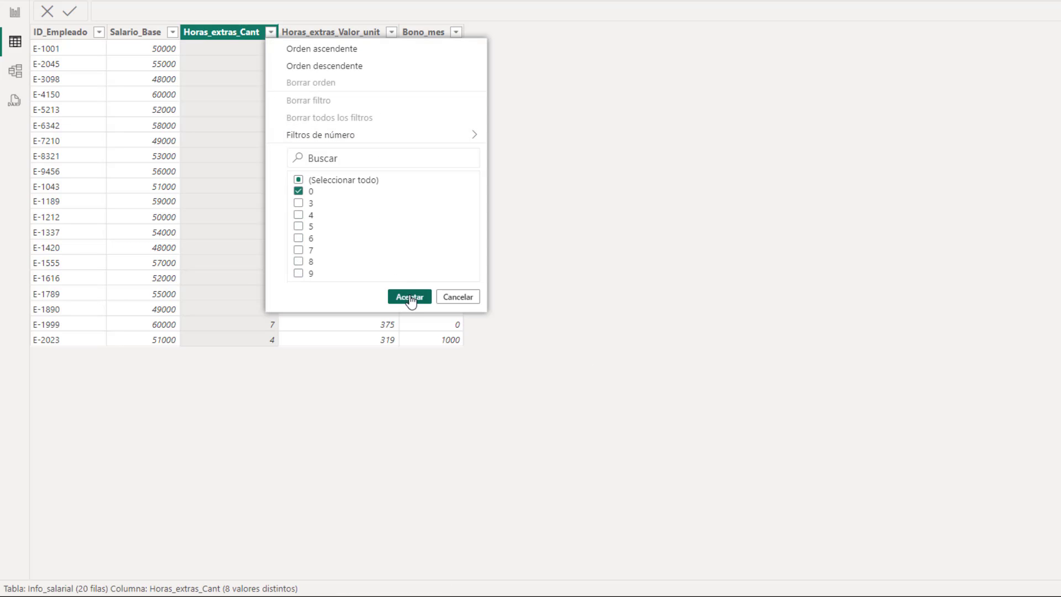
left_click(299, 180)
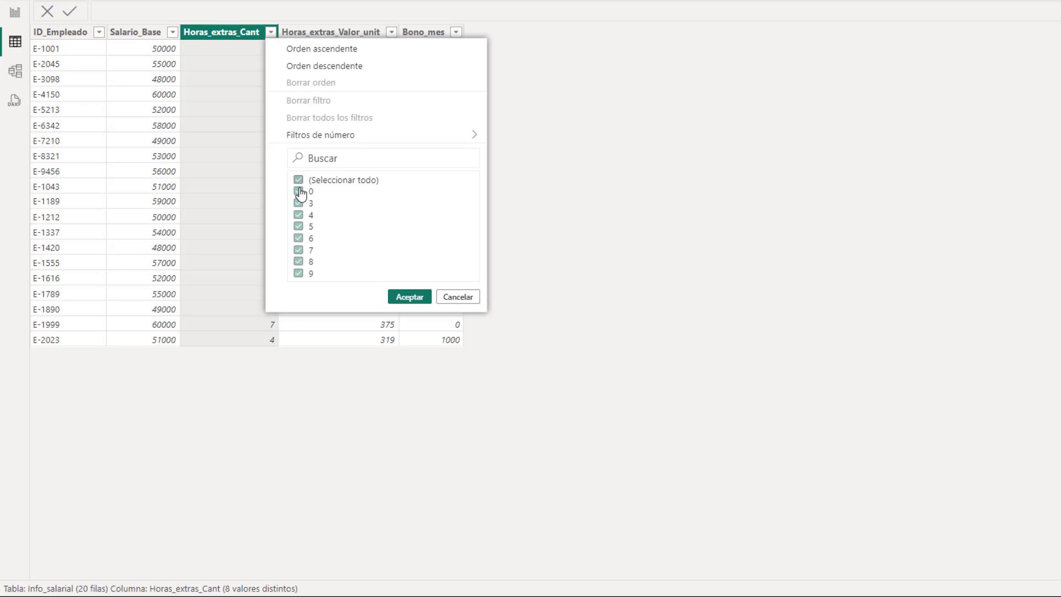
left_click(298, 191)
left_click(409, 296)
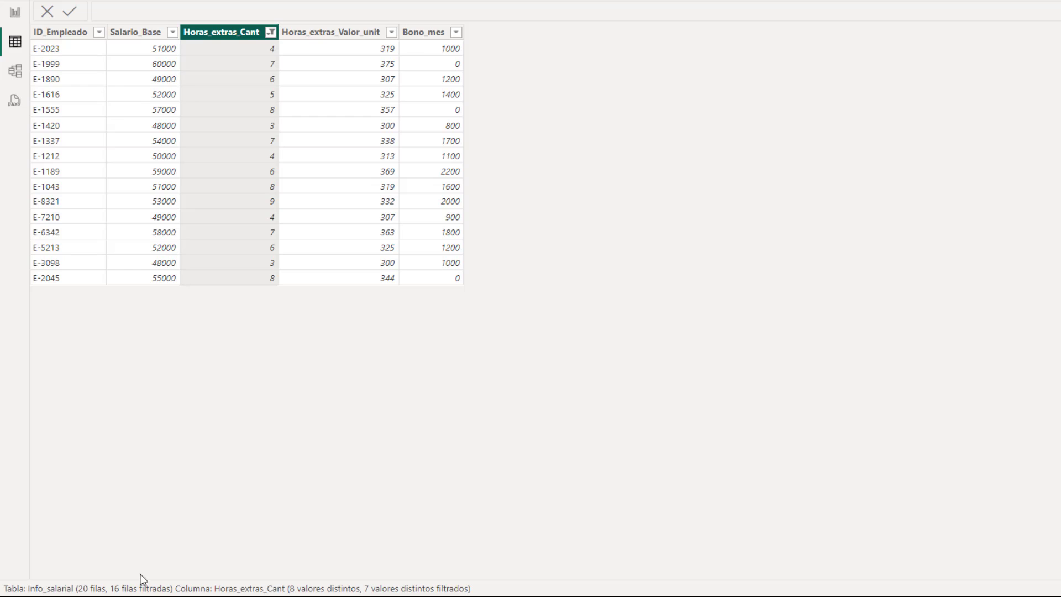
Step: Return to the report view, create a measure named EMP C/BONO + HE in Info_salarial and start its formula with CALCULATE
left_click(15, 15)
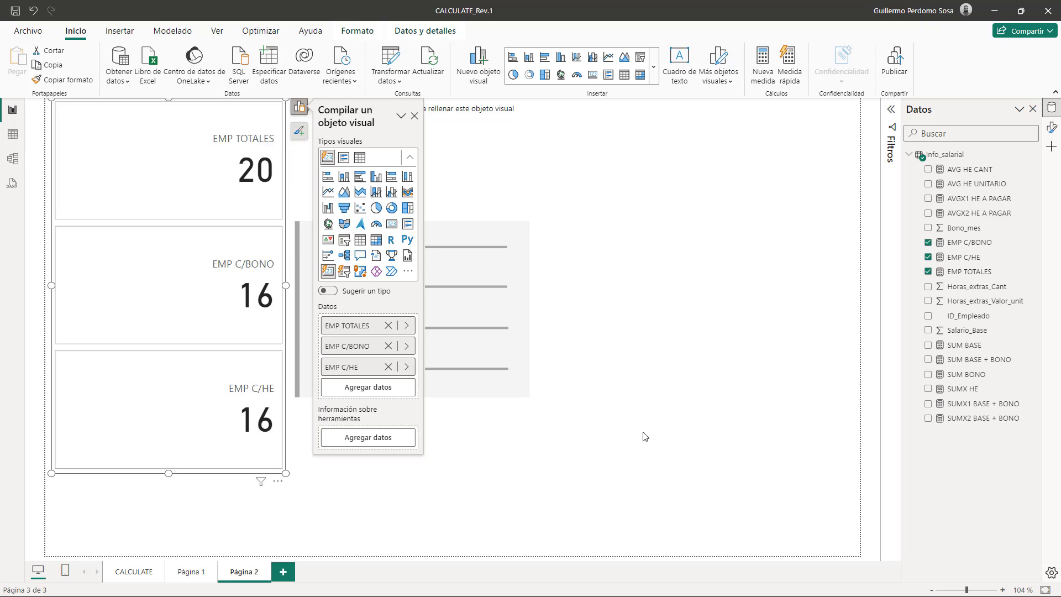
right_click(944, 155)
left_click(962, 182)
type("EMP")
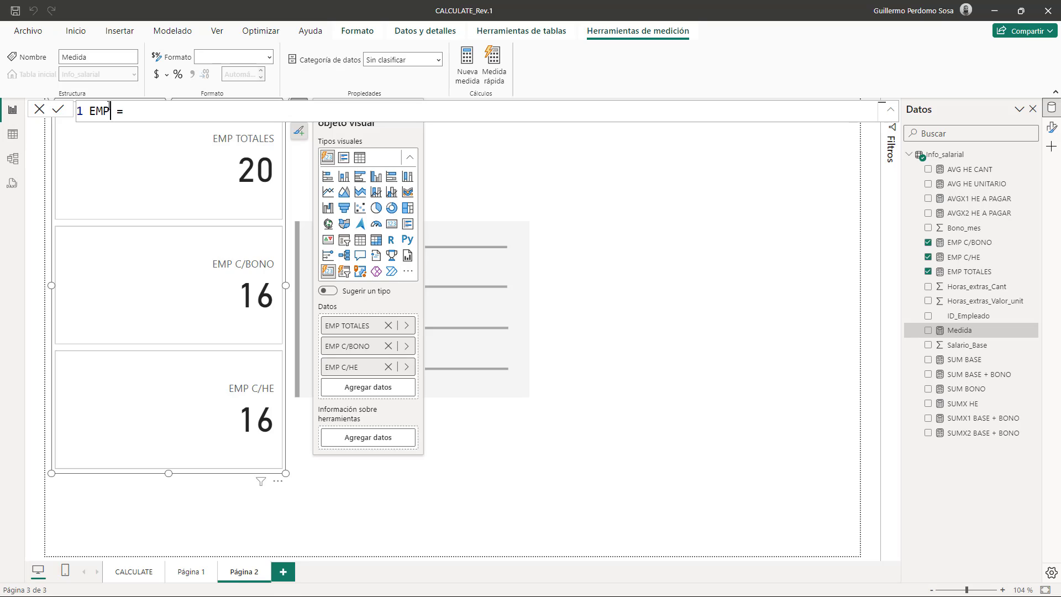
type(" C/BONO + HE")
left_click(258, 109)
type("CAL")
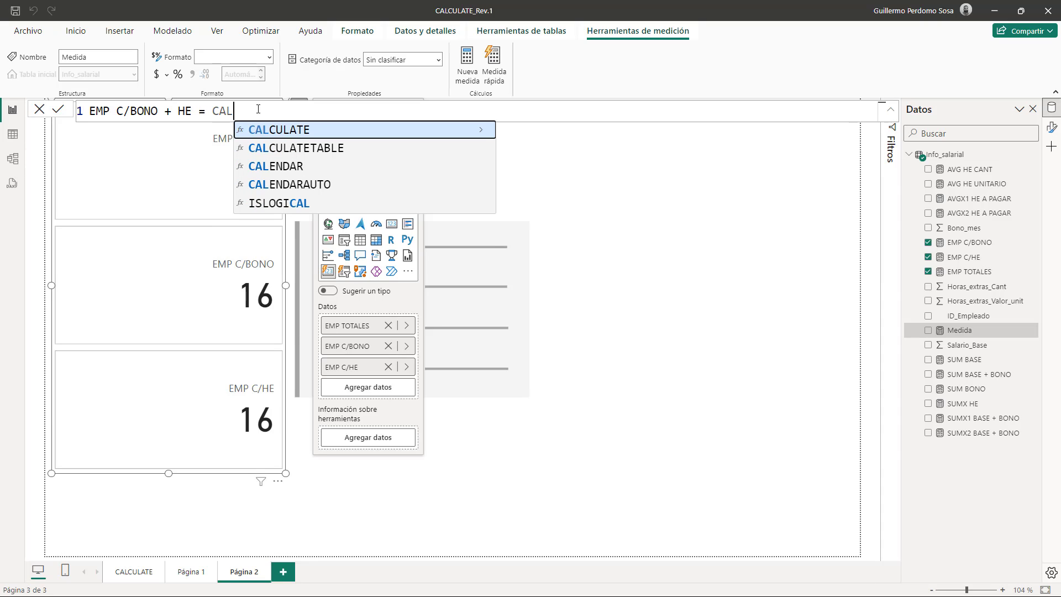
key("Tab")
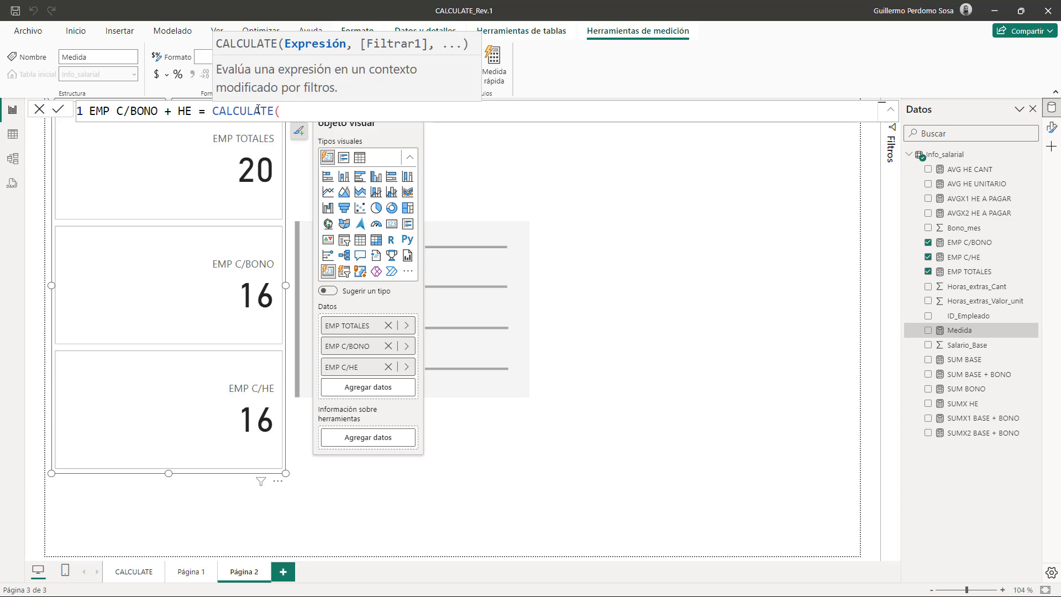
Step: Enter [EMP TOTALES] on its own line as the CALCULATE expression of EMP C/BONO + HE, followed by a comma and a new line
key("shift+Return")
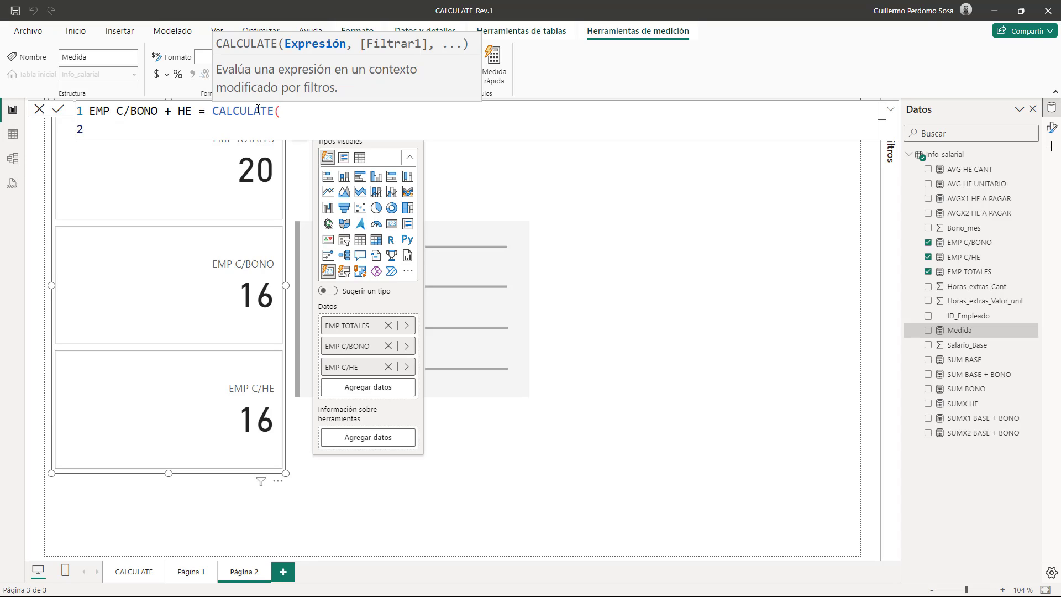
type("Emp")
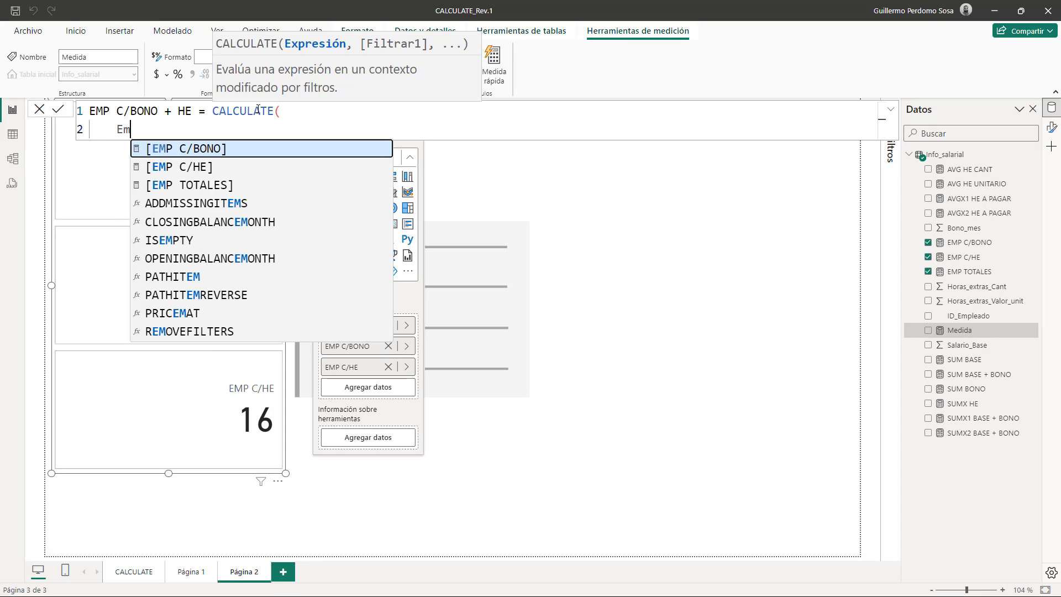
key("Down")
key("Down")
key("Tab")
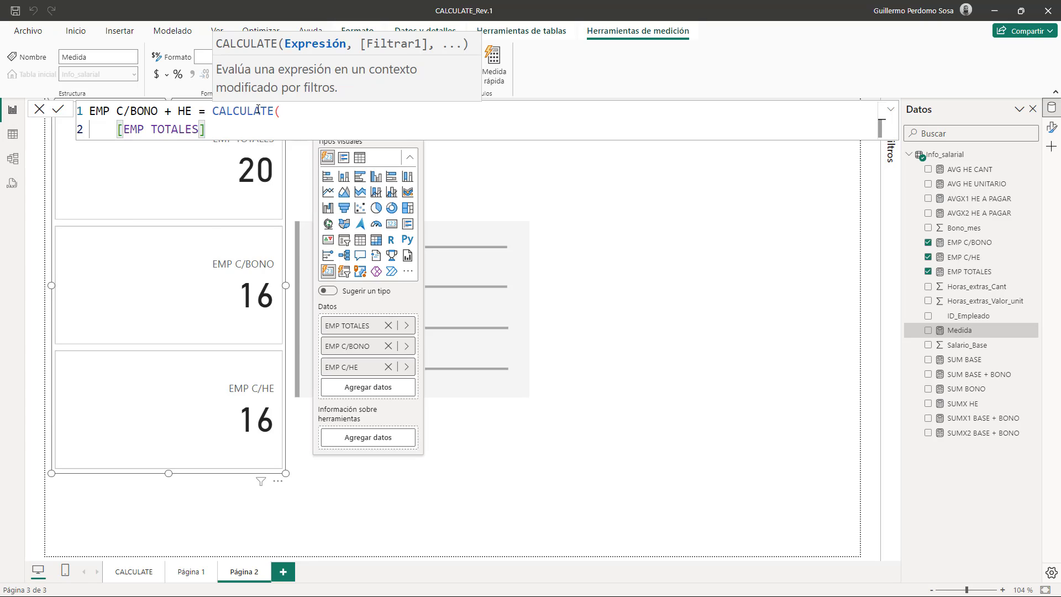
type(",")
key("shift+Return")
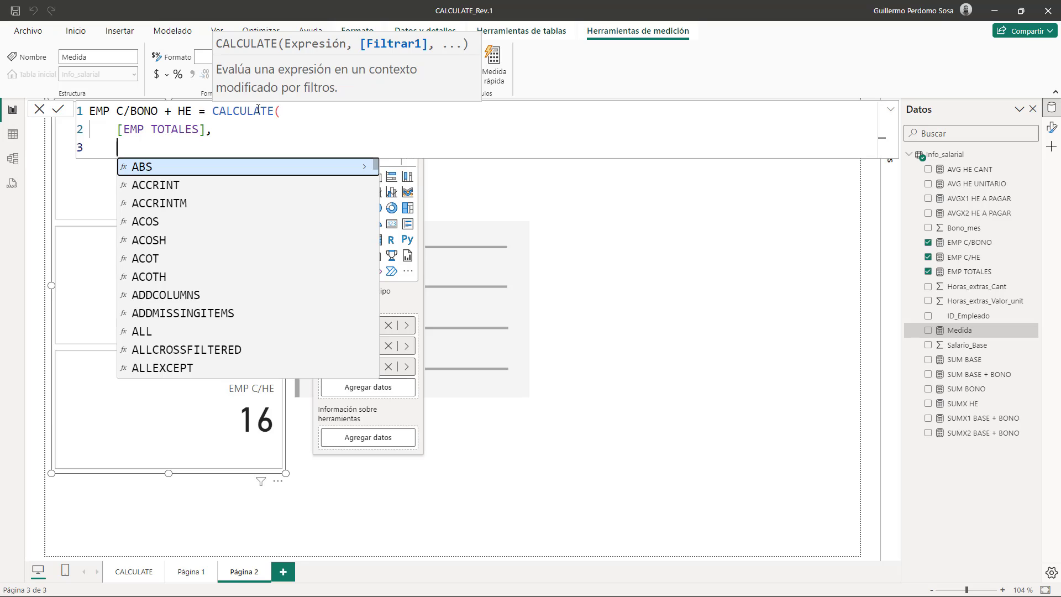
Step: Add Info_salarial[Bono_mes] > 0 as the first CALCULATE filter, followed by a comma and a new line
type("bono")
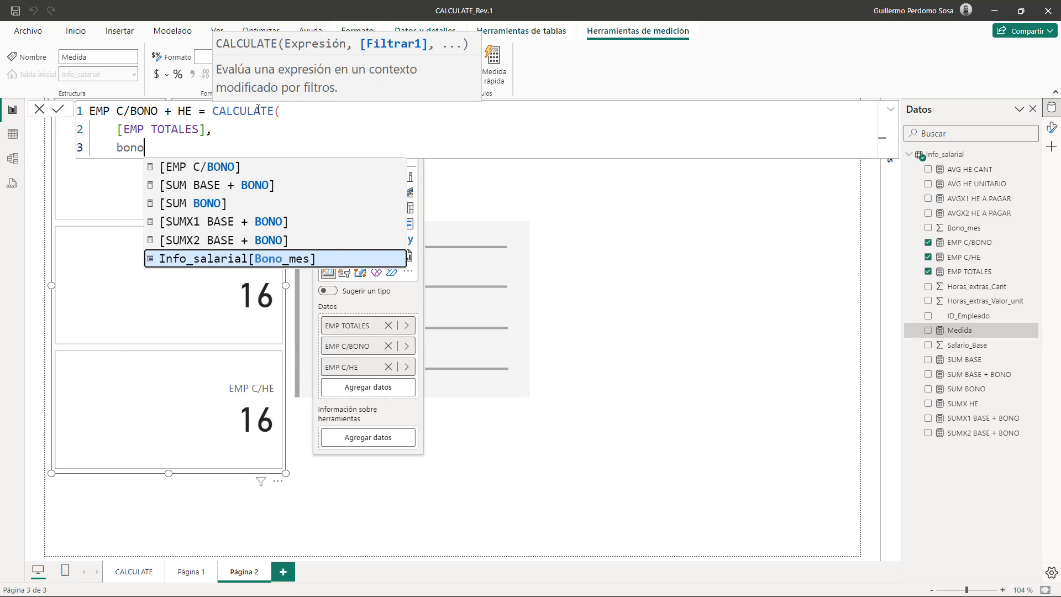
key("Tab")
type("> 0")
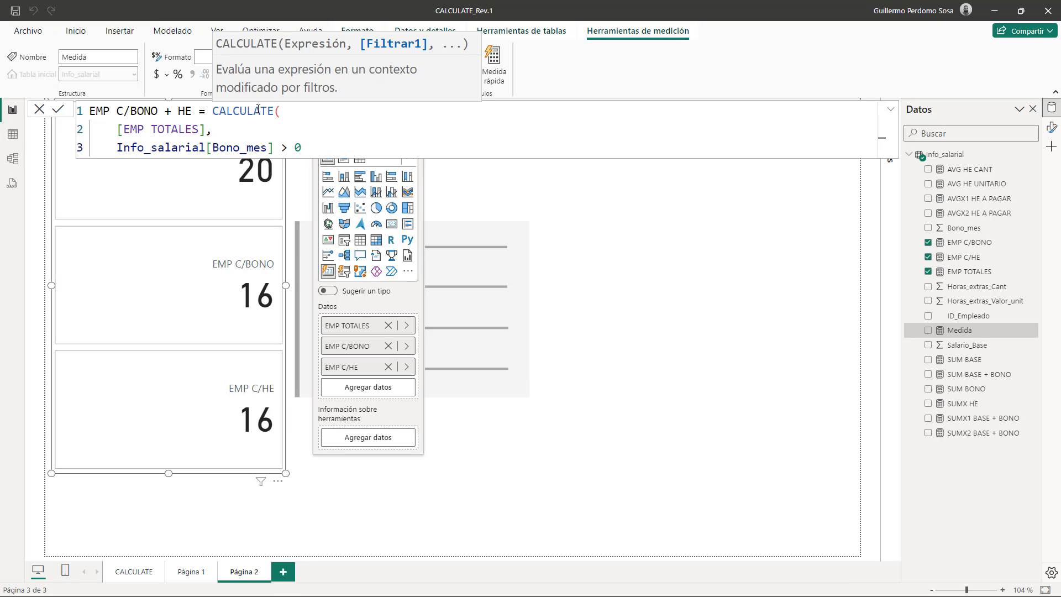
type(",")
key("shift+Return")
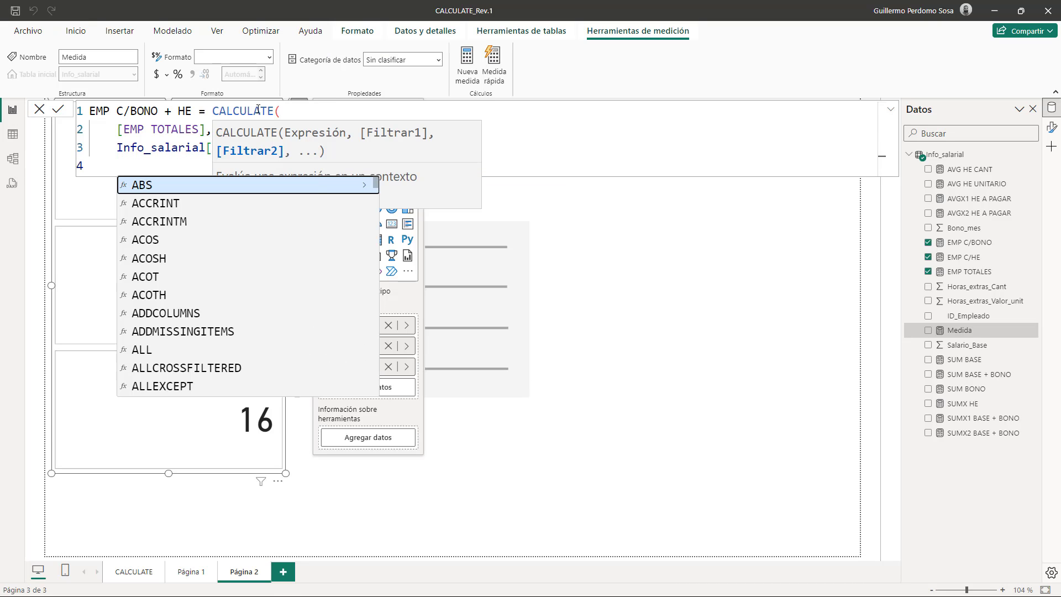
Step: Add Info_salarial[Horas_extras_Cant] > 0 as the second CALCULATE filter and close the formula's parenthesis on a new line
type("h")
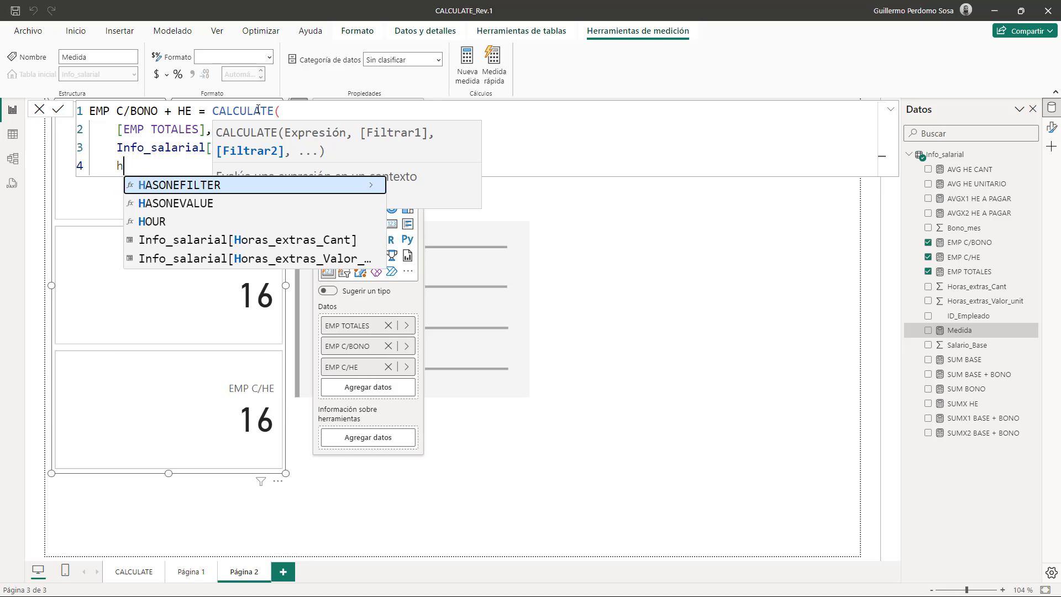
key("BackSpace")
type("cant")
key("Down")
key("Tab")
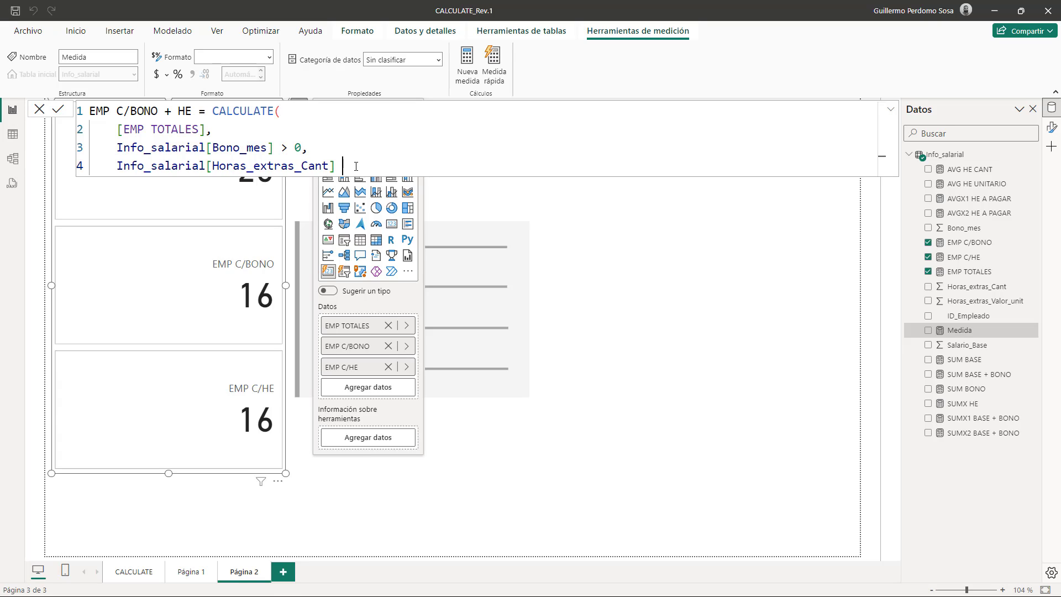
type("> 0")
key("Return")
type(")")
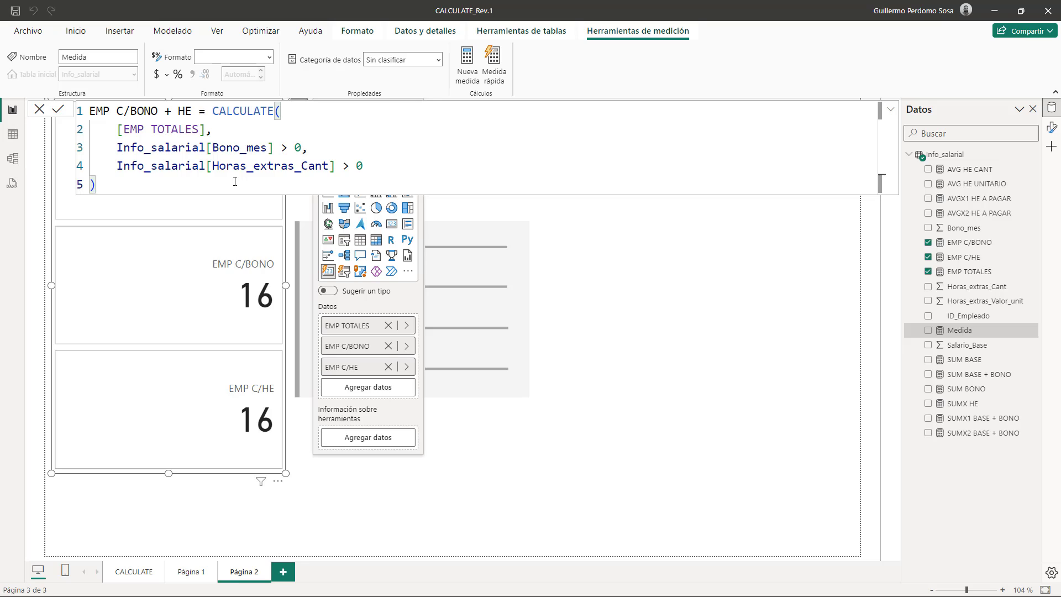
Step: Review the [EMP TOTALES] expression and the Bono_mes and Horas_extras_Cant filters in the EMP C/BONO + HE formula
left_click_drag(120, 146, 363, 165)
left_click(332, 172)
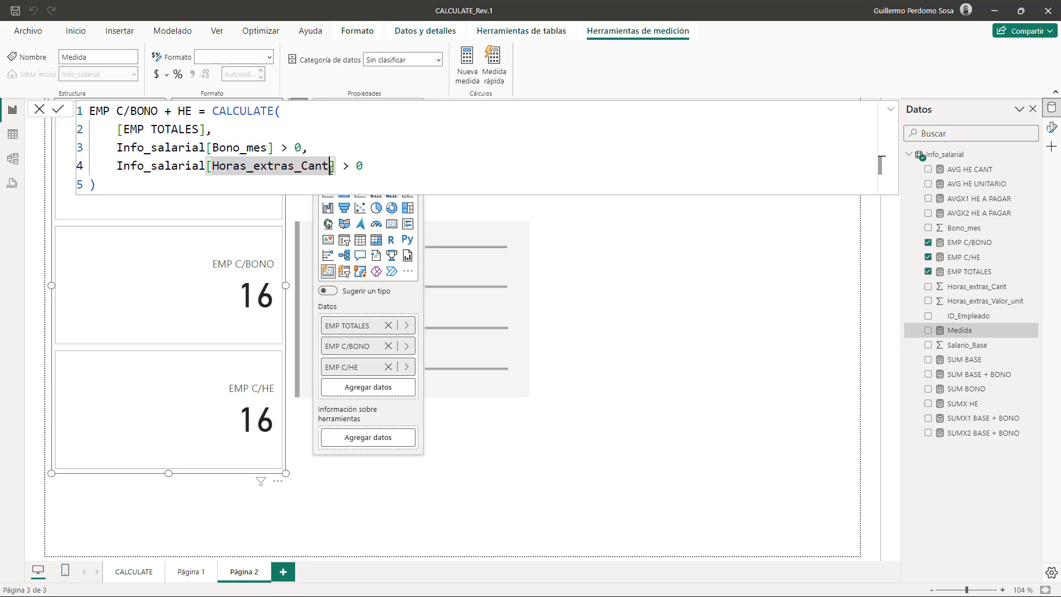
left_click_drag(123, 129, 199, 129)
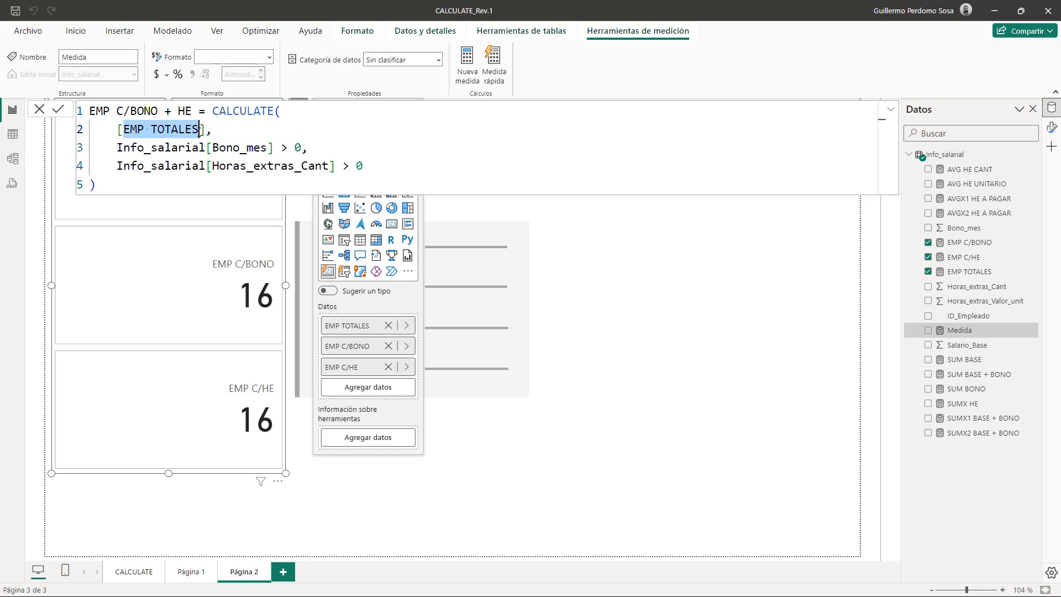
left_click(289, 149)
left_click(292, 166)
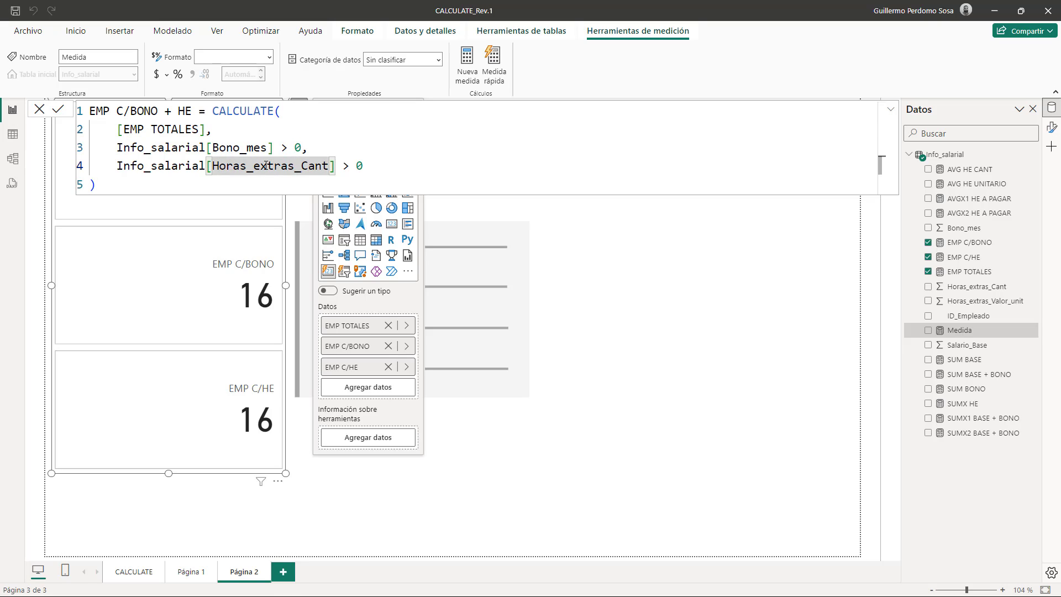
left_click(247, 148)
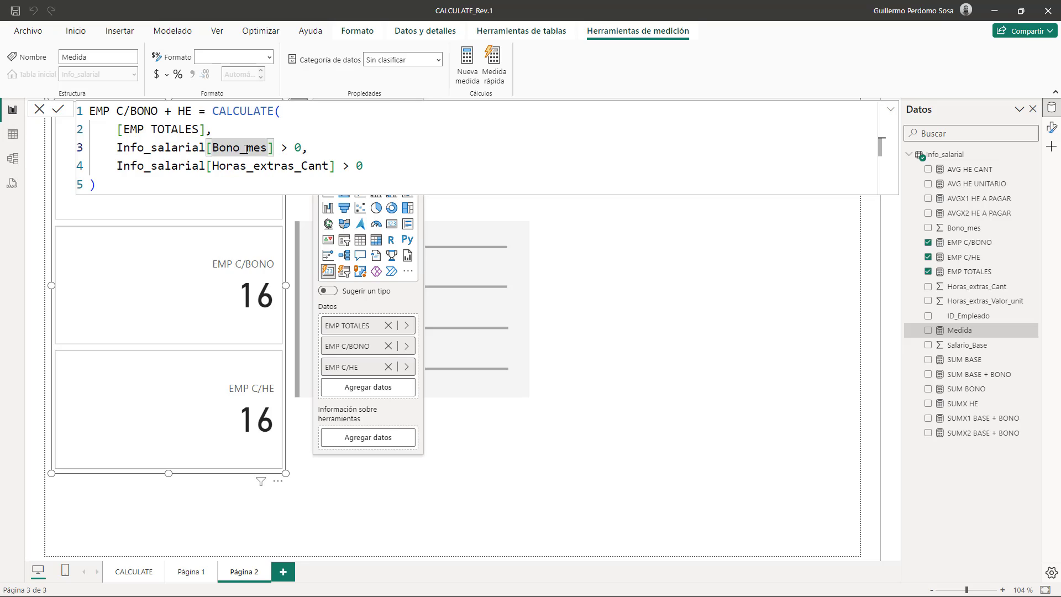
left_click(279, 167)
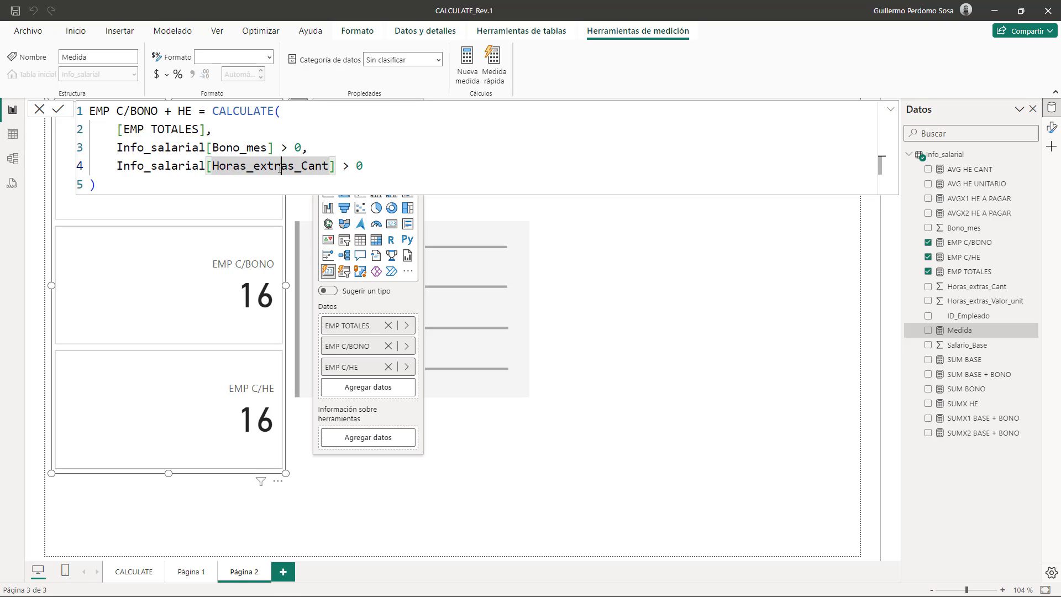
left_click(209, 185)
Step: Commit the EMP C/BONO + HE measure and add it to the data of the card visual
left_click(59, 109)
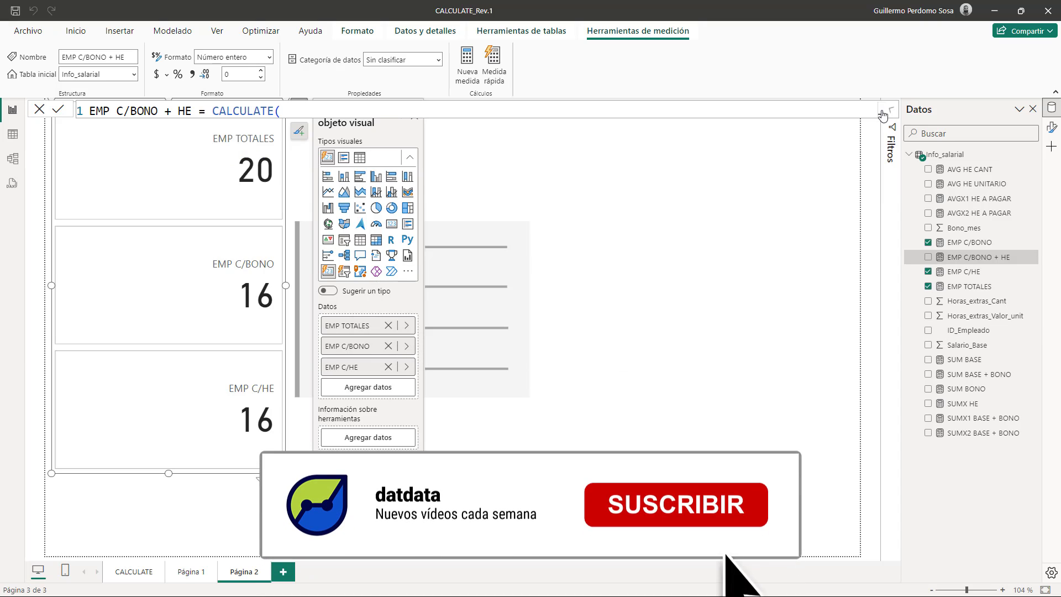
left_click(366, 390)
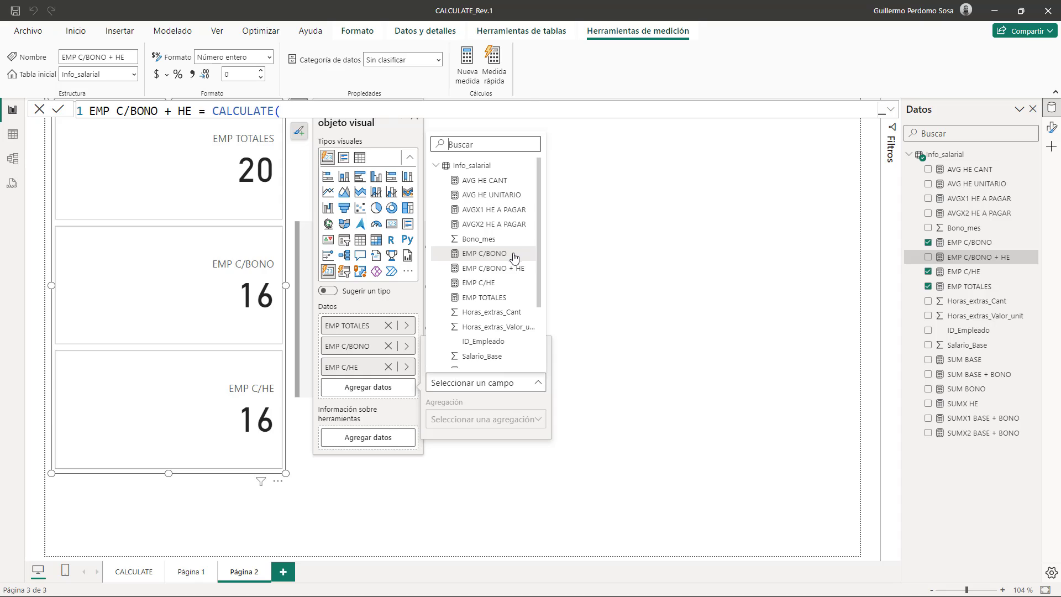
left_click(511, 270)
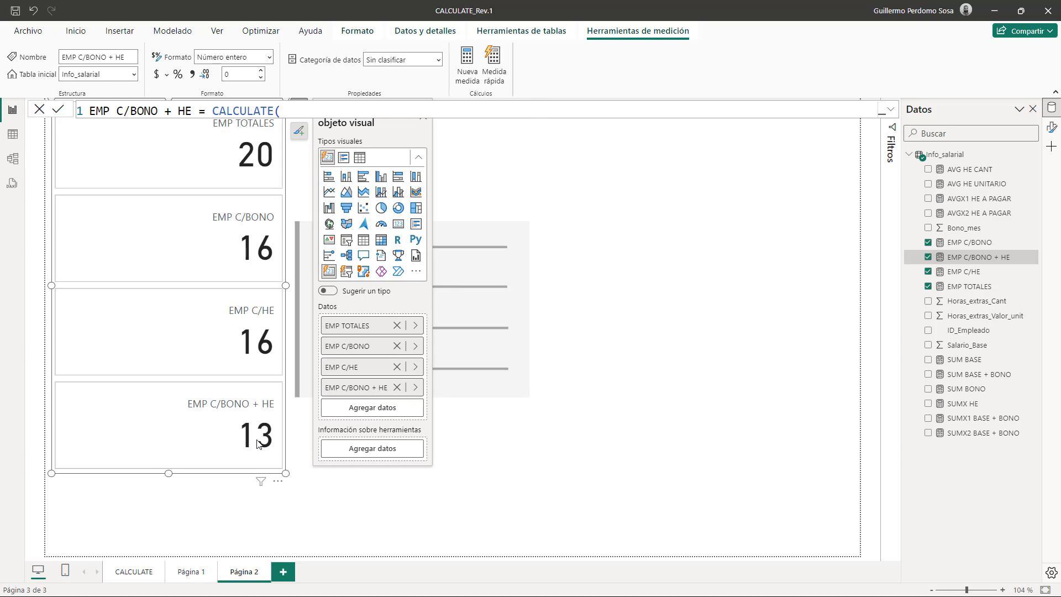
Step: Check the bonus and overtime values of the filtered employees in the table view, and return to the report
left_click(13, 135)
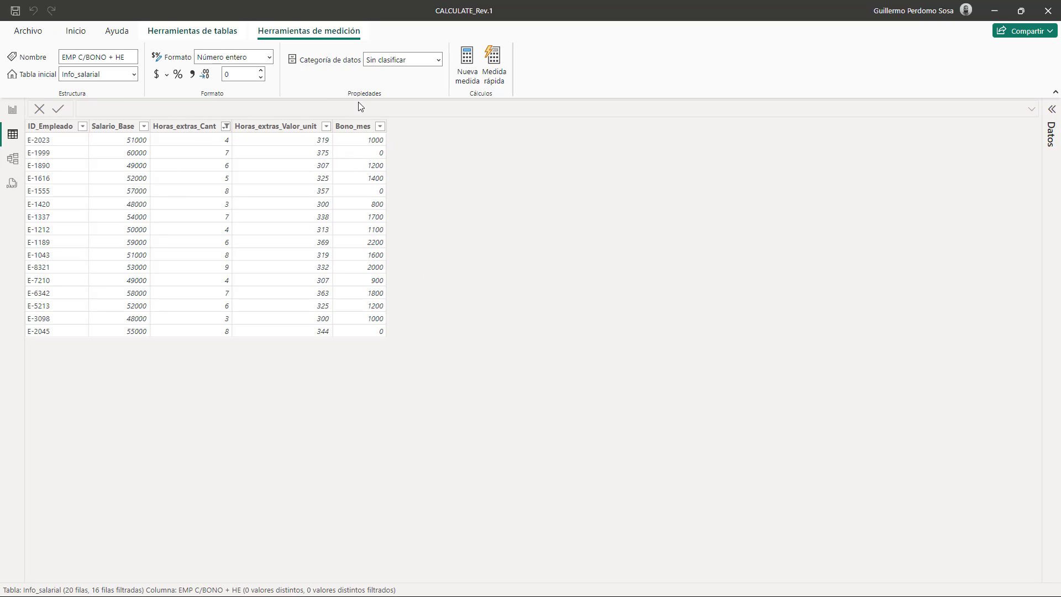
left_click(12, 110)
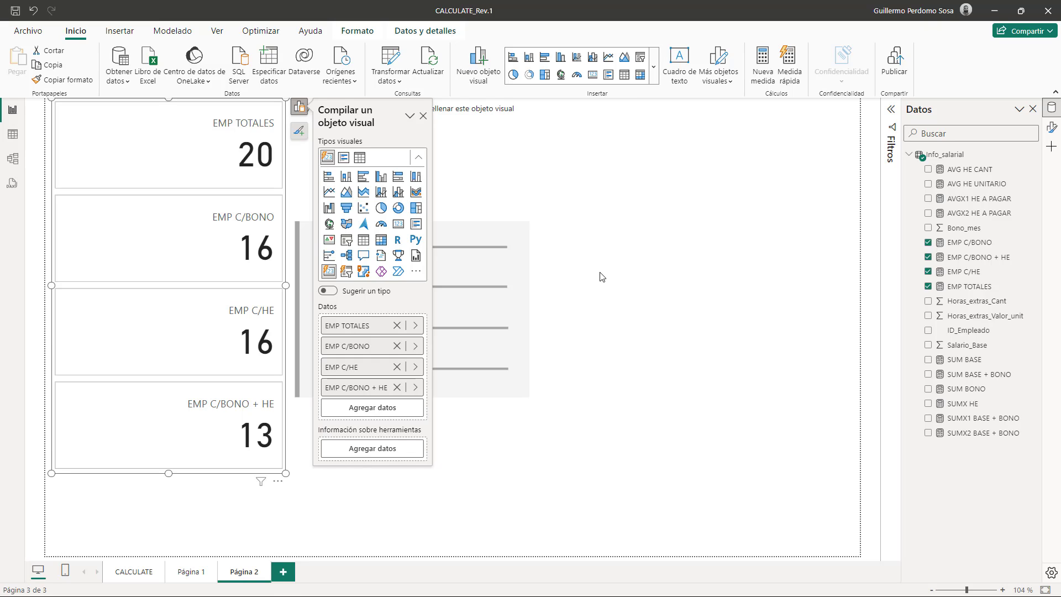
Step: Open the full formula of the EMP C/BONO + HE measure and copy all of it
left_click(975, 263)
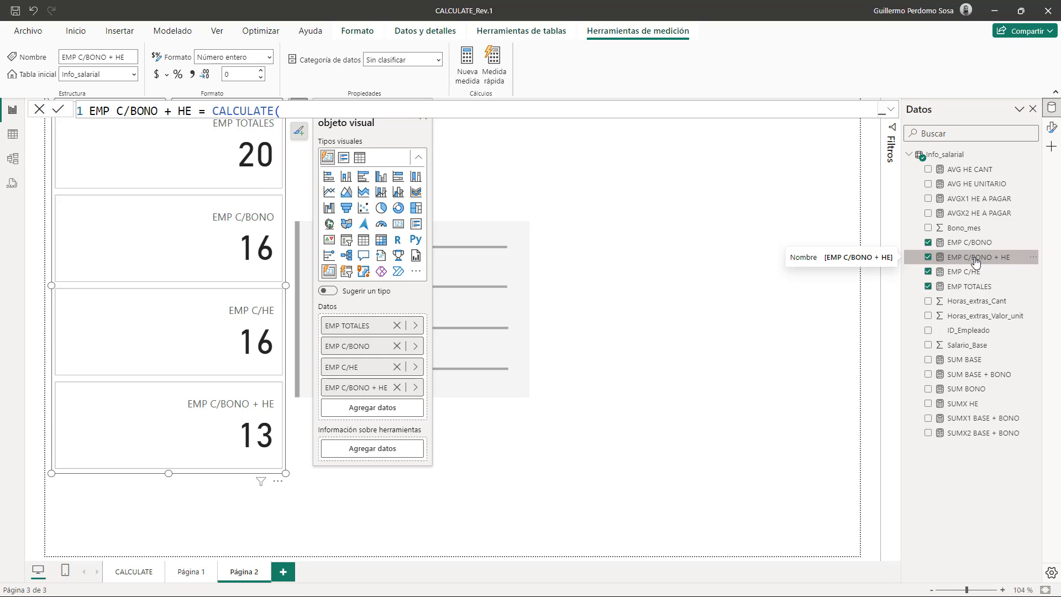
left_click(890, 109)
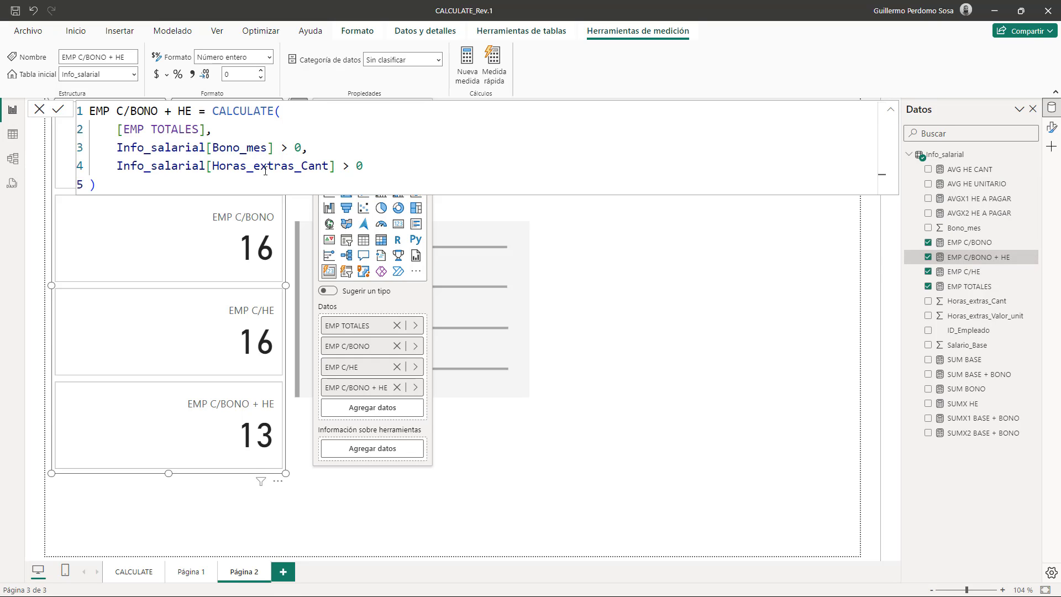
left_click_drag(370, 164, 119, 148)
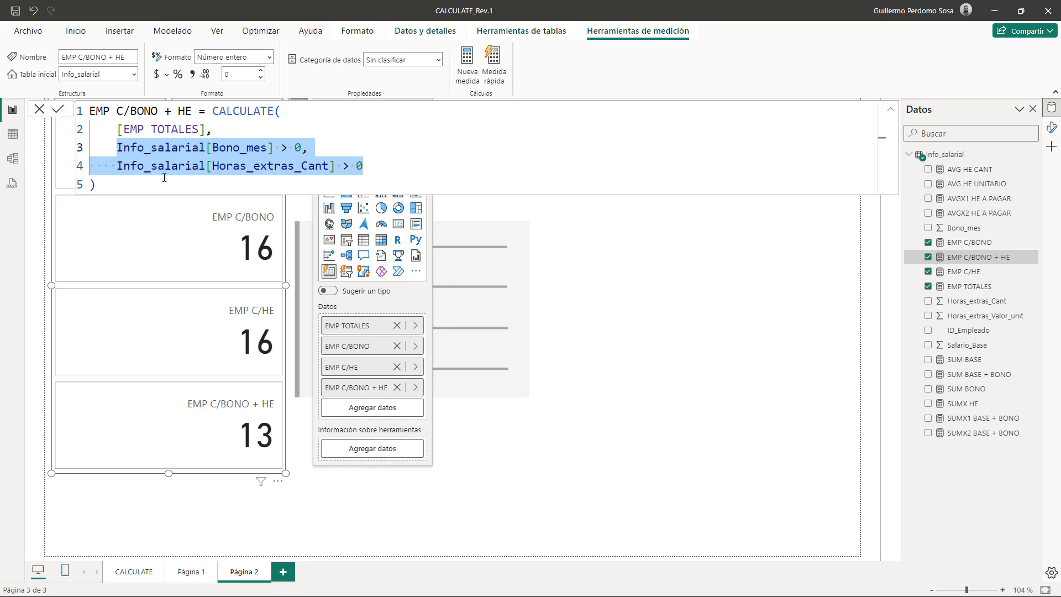
left_click_drag(164, 177, 67, 116)
key("ctrl+c")
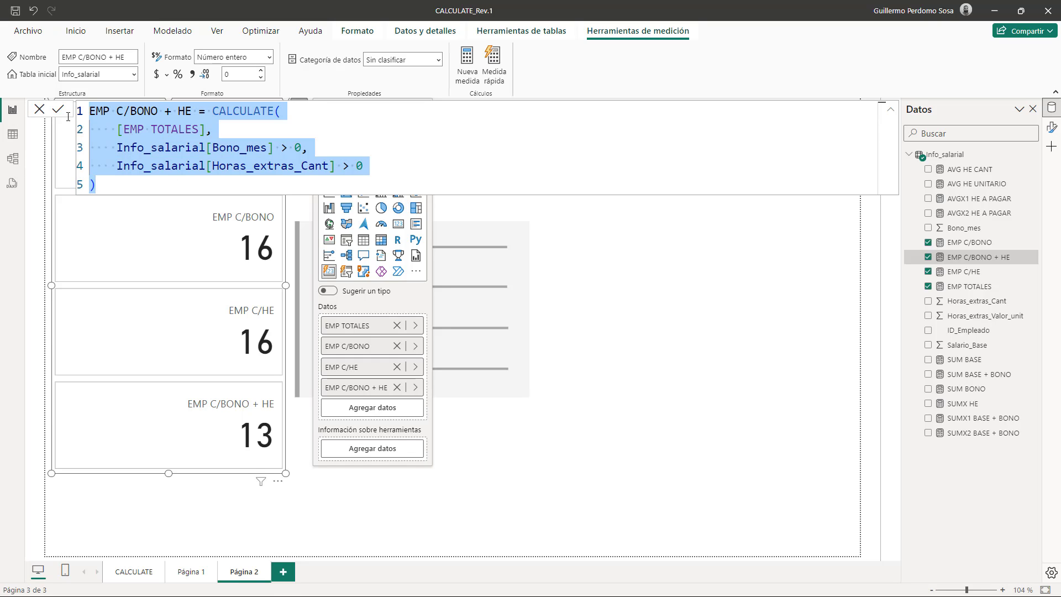
Step: Create a measure named EMP C/BONO & HE in Info_salarial from the copied CALCULATE formula, removing the pasted measure name and equals sign
left_click(732, 307)
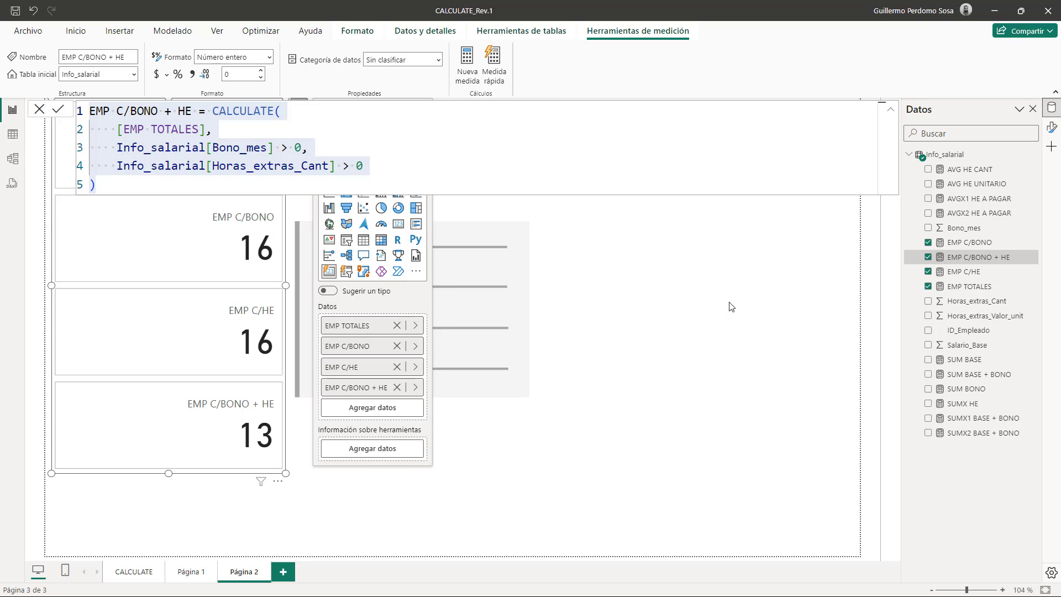
right_click(942, 155)
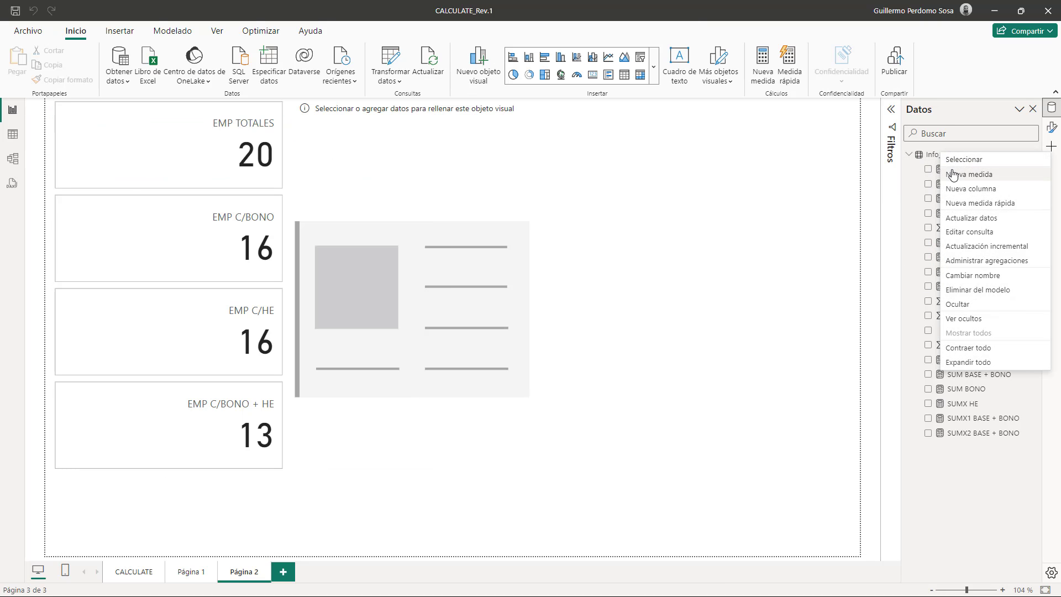
left_click(953, 174)
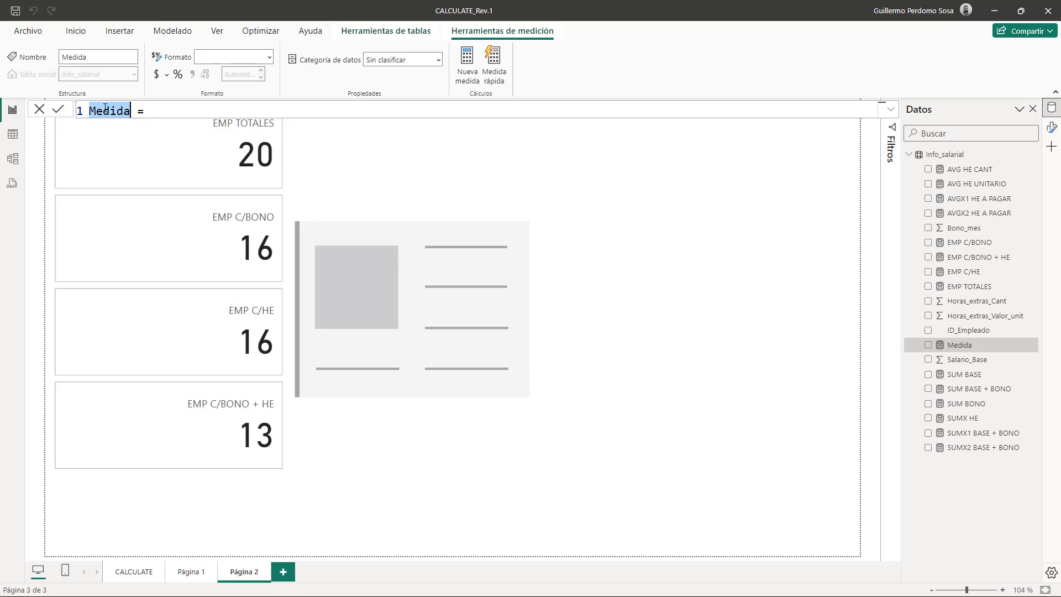
type("EMP C/BONO")
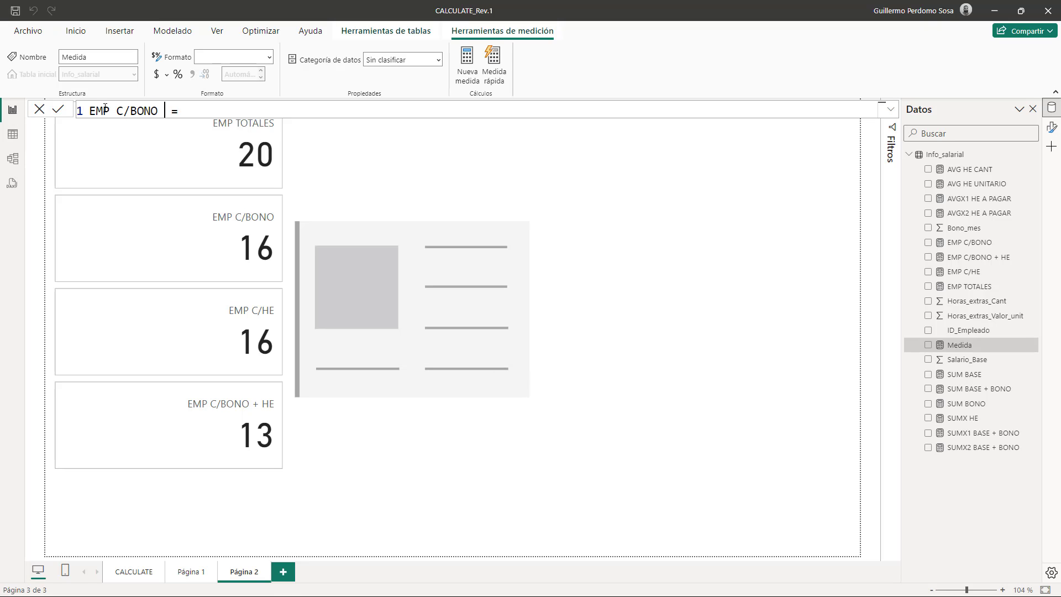
type(" & HE")
key("ctrl+v")
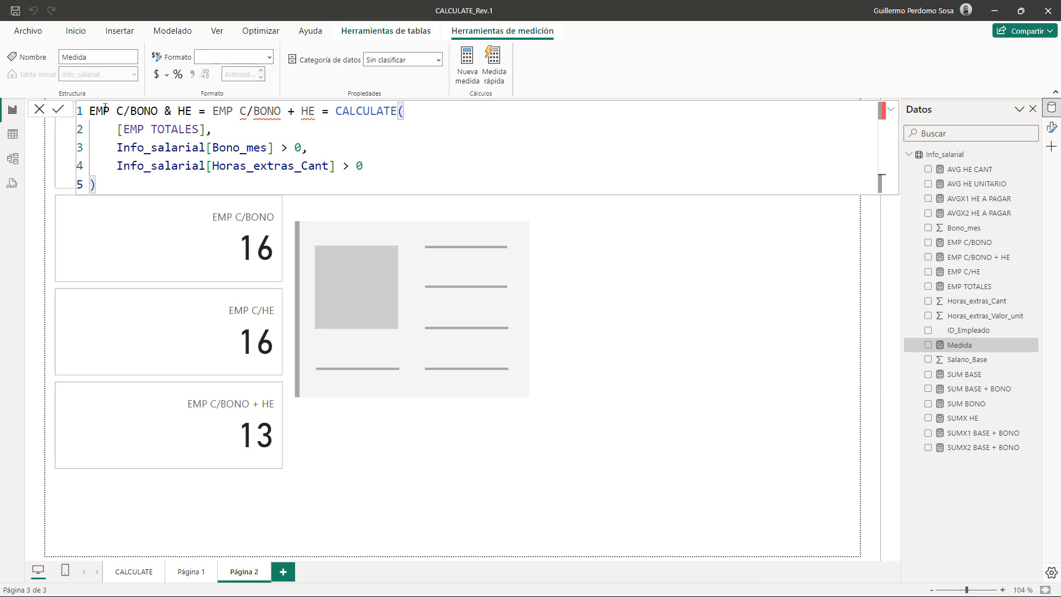
left_click_drag(212, 111, 335, 110)
key("BackSpace")
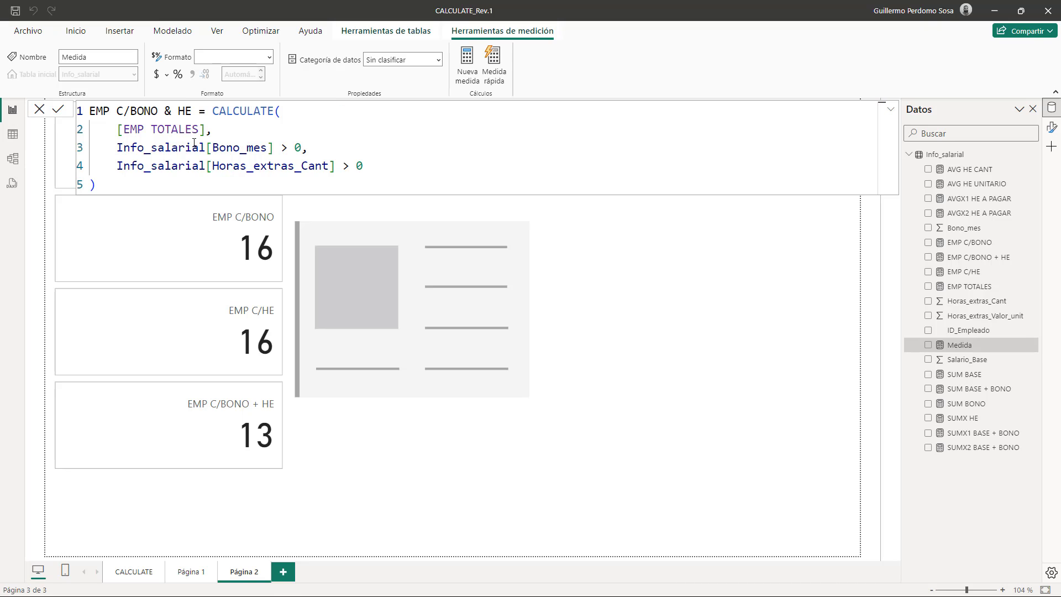
Step: Replace the comma between the Bono_mes and Horas_extras_Cant conditions with && and commit the EMP C/BONO & HE measure
left_click_drag(119, 148, 366, 166)
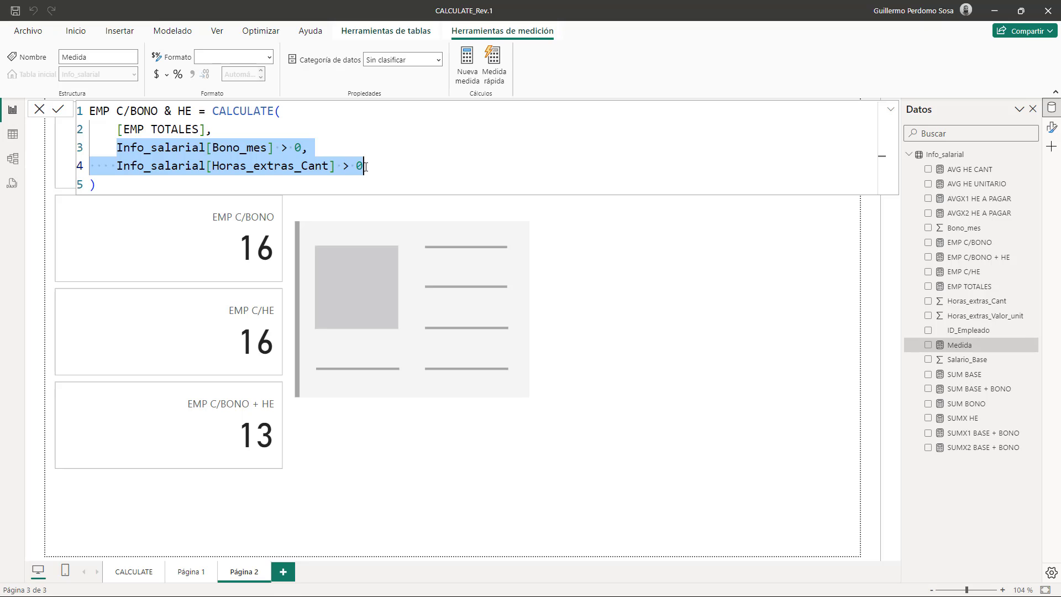
left_click(345, 150)
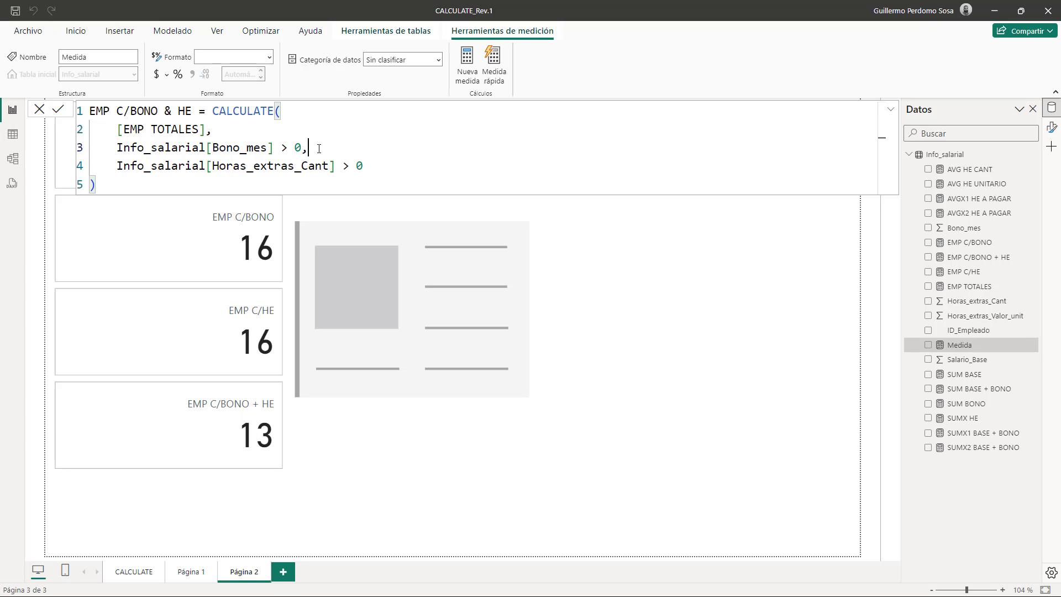
key("BackSpace")
type("&&")
key("Left")
key("Left")
left_click(58, 109)
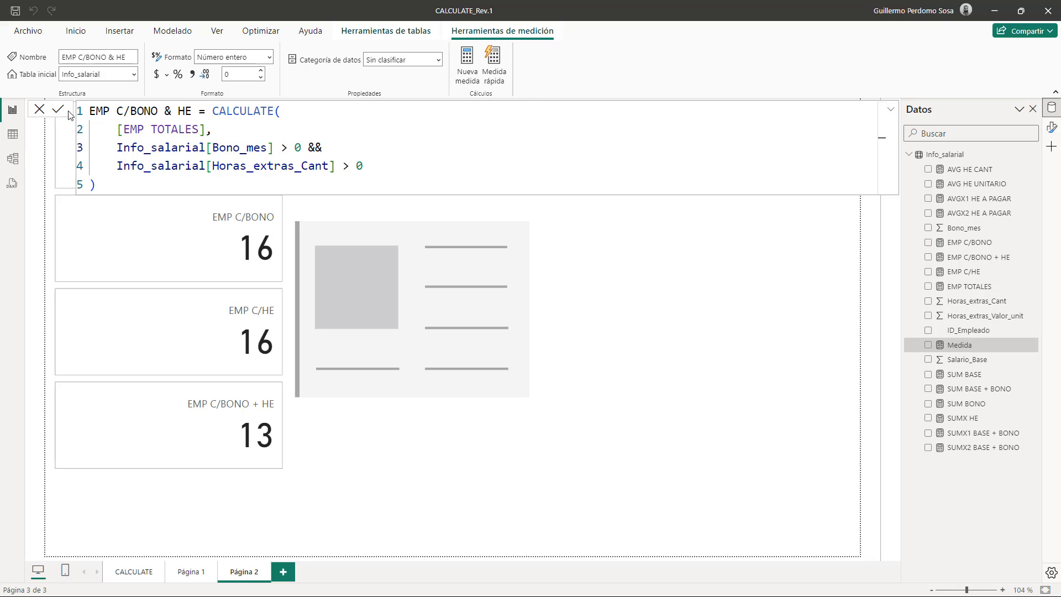
Step: Add EMP C/BONO & HE to the data of the card visual and extend the visual downward
left_click(177, 448)
left_click(298, 114)
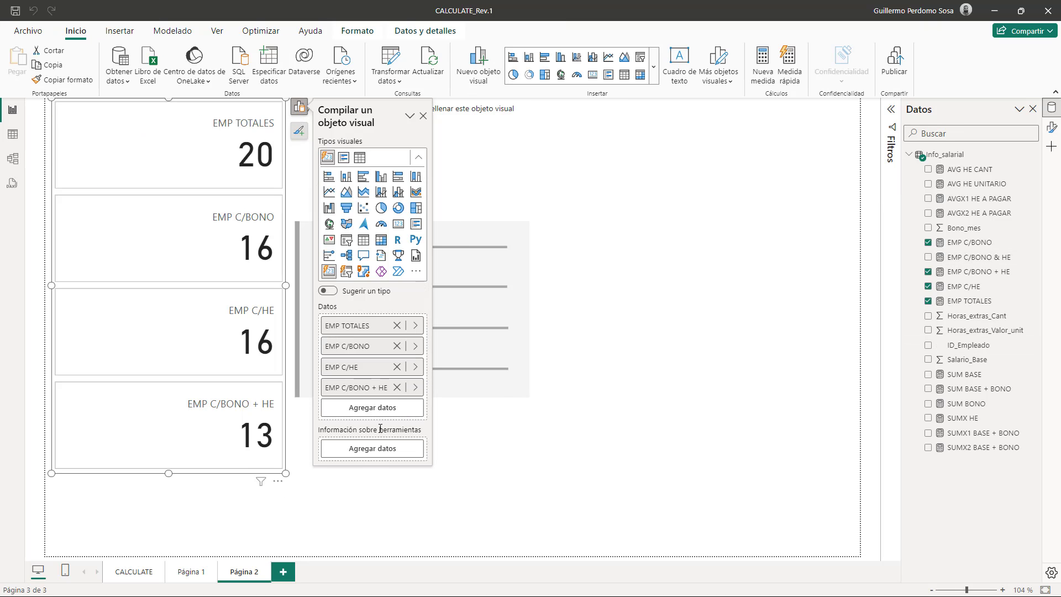
left_click(349, 410)
left_click(486, 290)
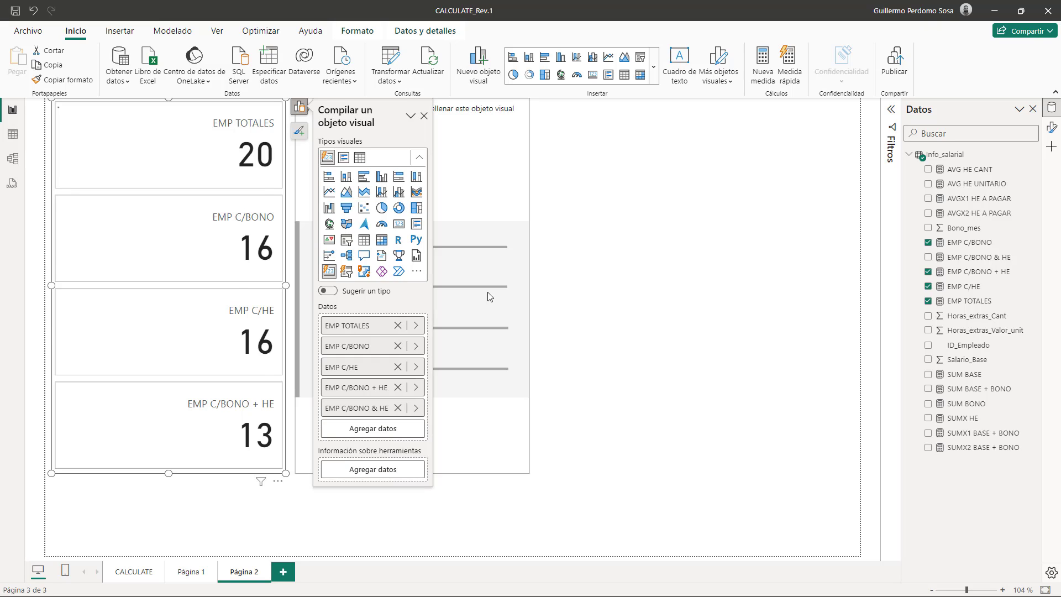
key("Escape")
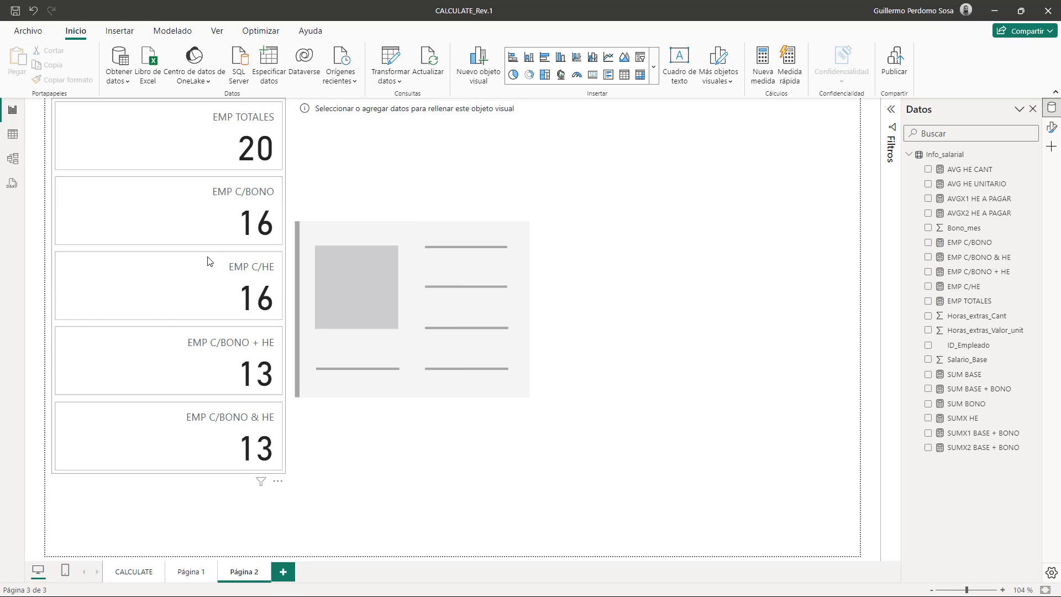
left_click(165, 474)
left_click_drag(166, 473, 170, 523)
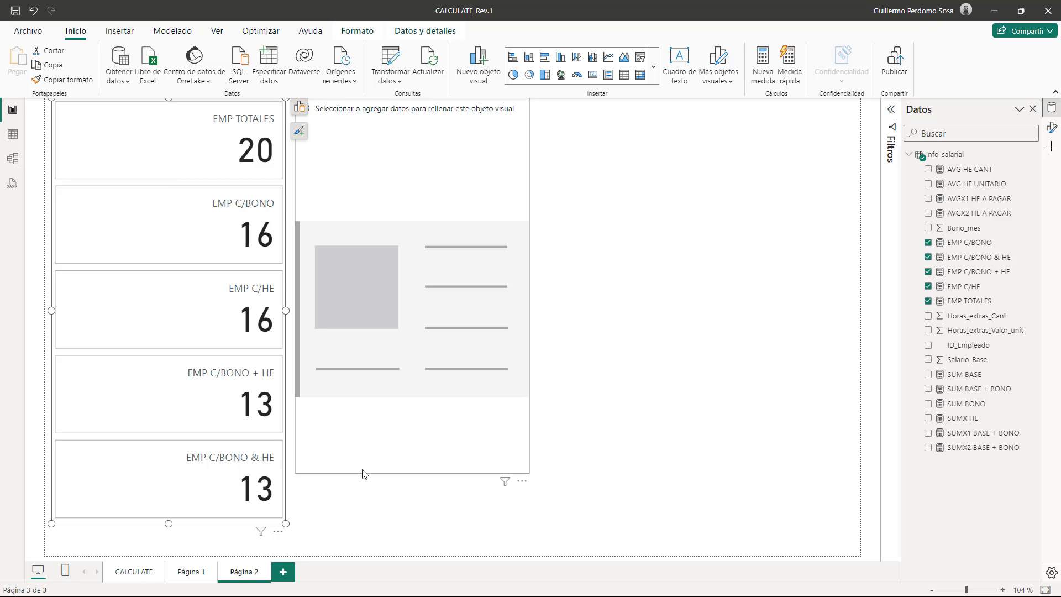
Step: Create a measure in Info_salarial from the copied CALCULATE formula and rename it EMP C/BONO ó HE
right_click(950, 157)
left_click(868, 175)
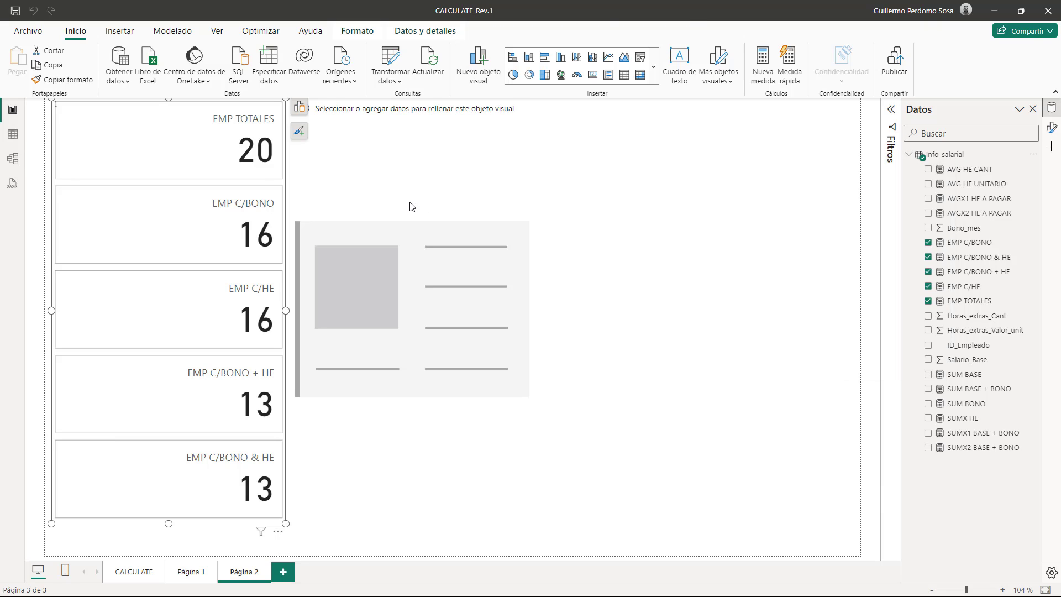
key("ctrl+v")
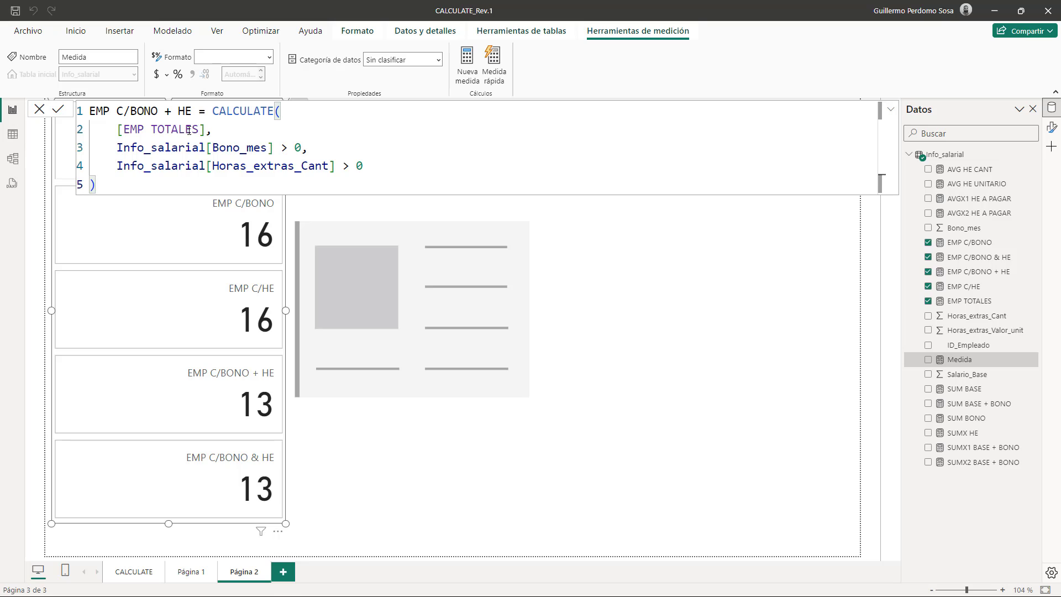
left_click_drag(90, 111, 191, 110)
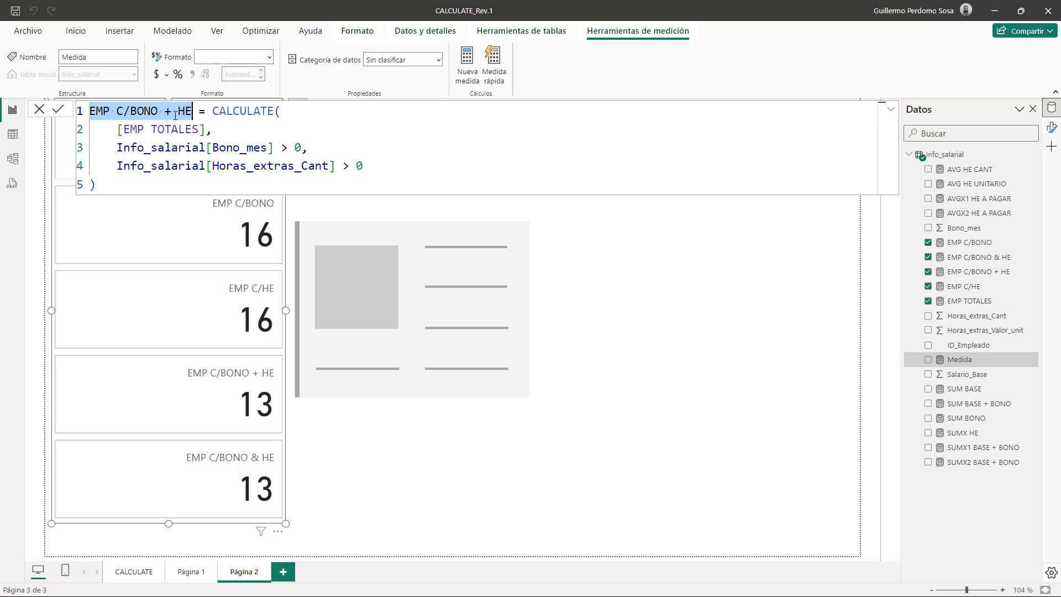
left_click(173, 114)
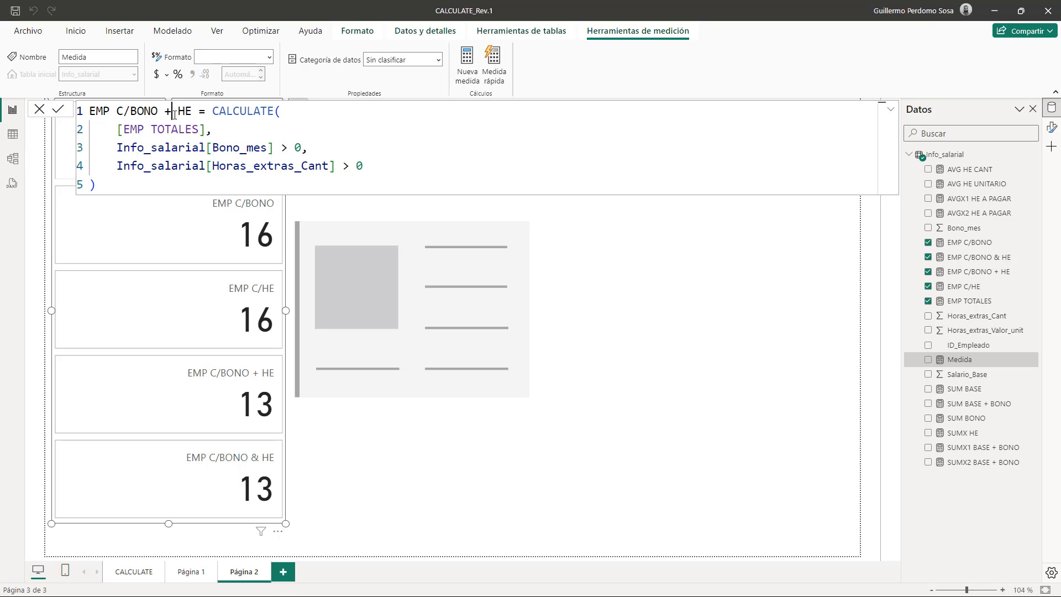
key("BackSpace")
type("ó")
left_click(151, 115)
left_click(192, 115)
Step: Replace the comma between the Bono_mes and Horas_extras_Cant conditions with || and commit the EMP C/BONO ó HE measure
left_click(310, 144)
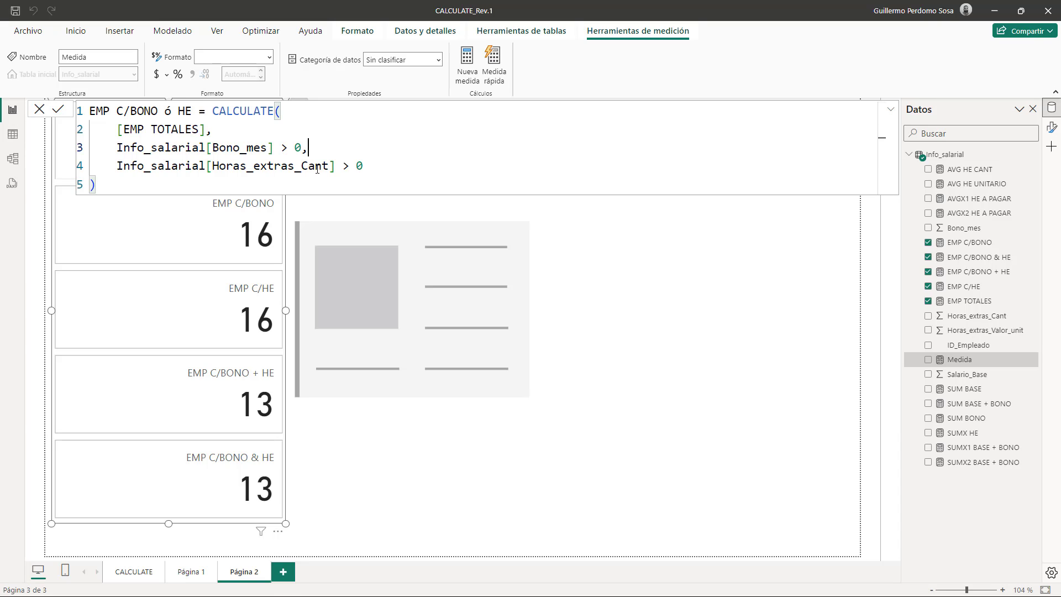
key("BackSpace")
type("||")
left_click(58, 109)
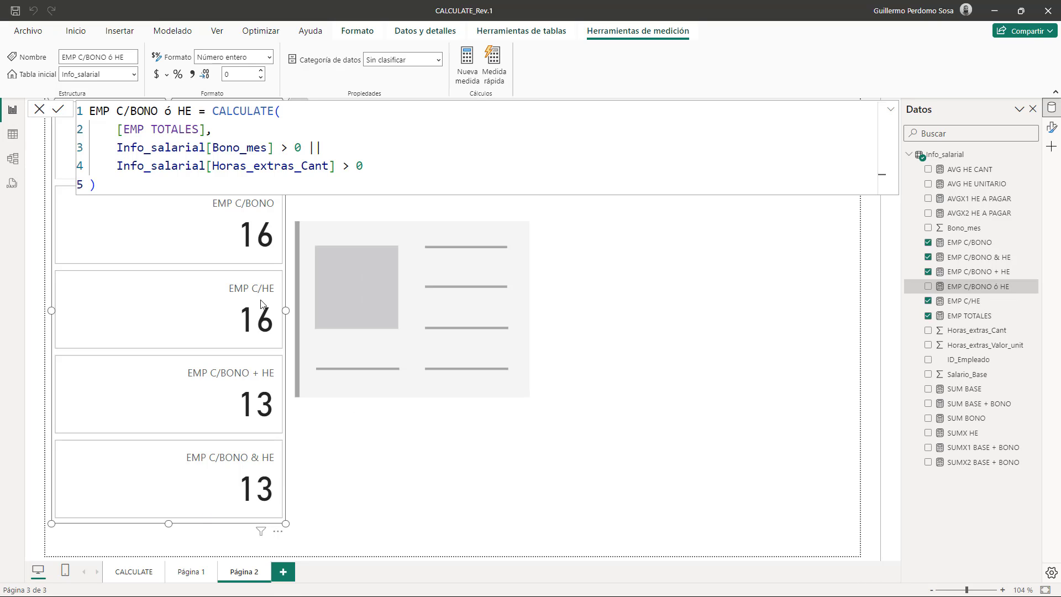
Step: Collapse the formula editor and add EMP C/BONO ó HE to the data of the card visual
left_click(890, 110)
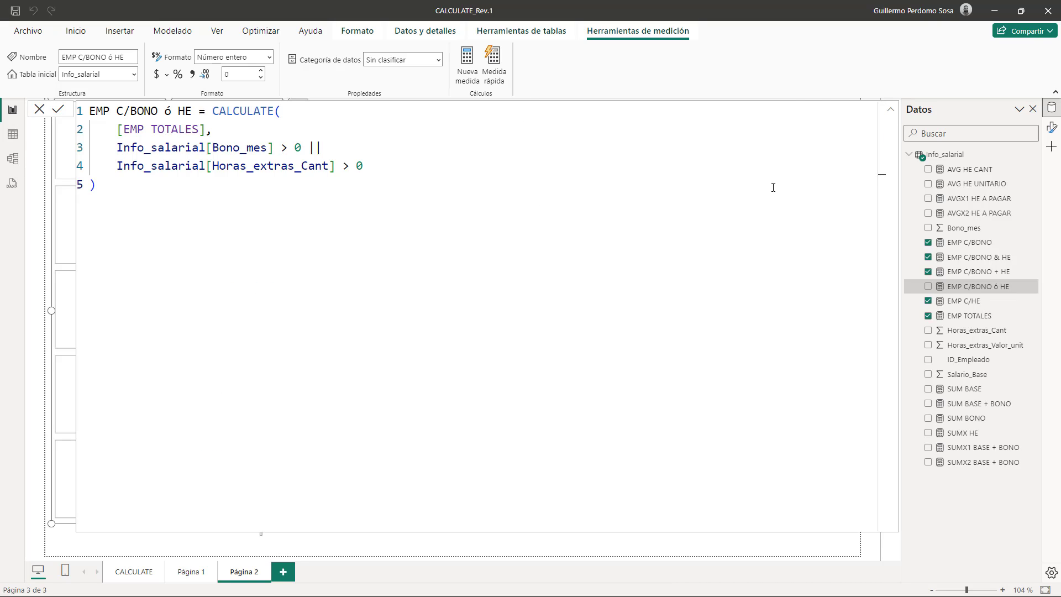
left_click(890, 109)
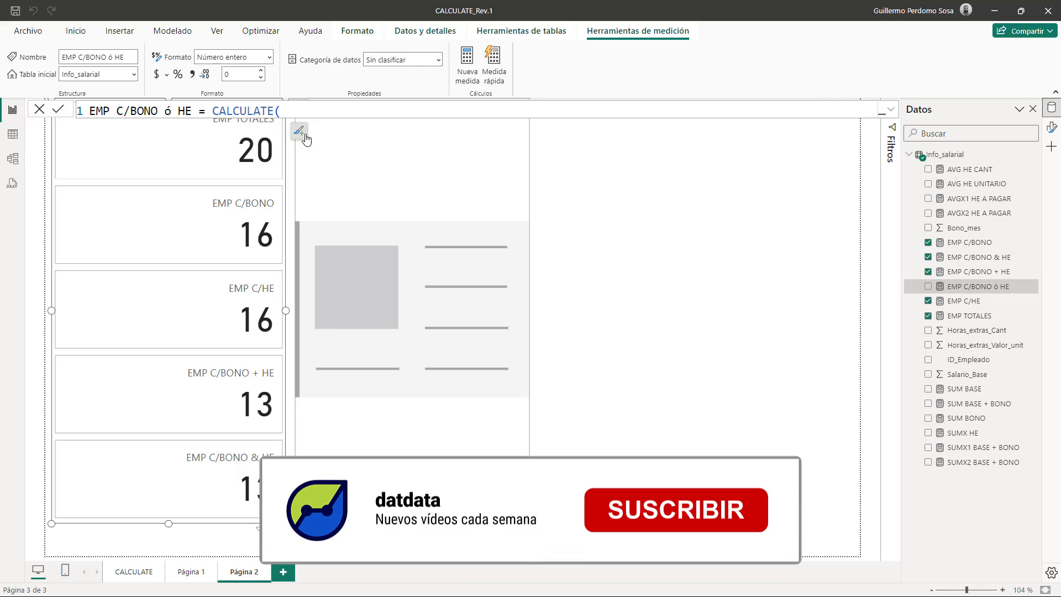
left_click(208, 160)
left_click(226, 157)
left_click(299, 109)
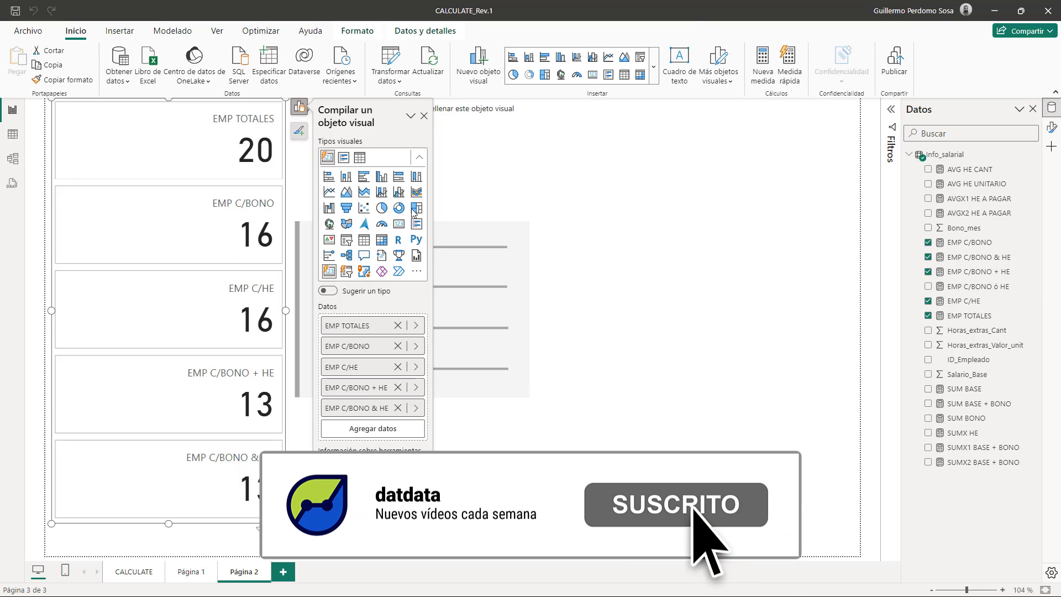
left_click(392, 430)
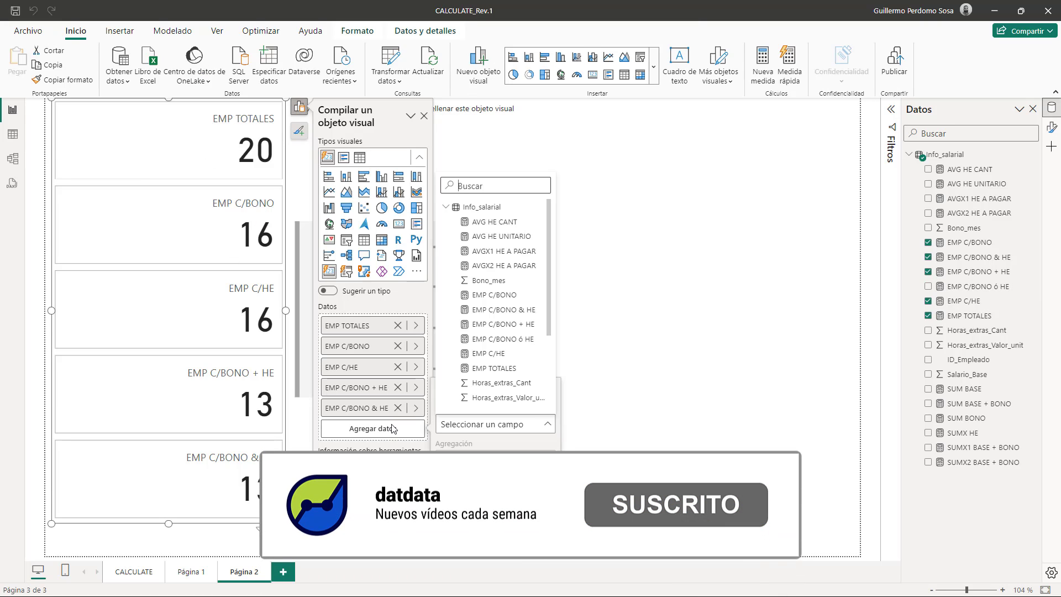
left_click(493, 339)
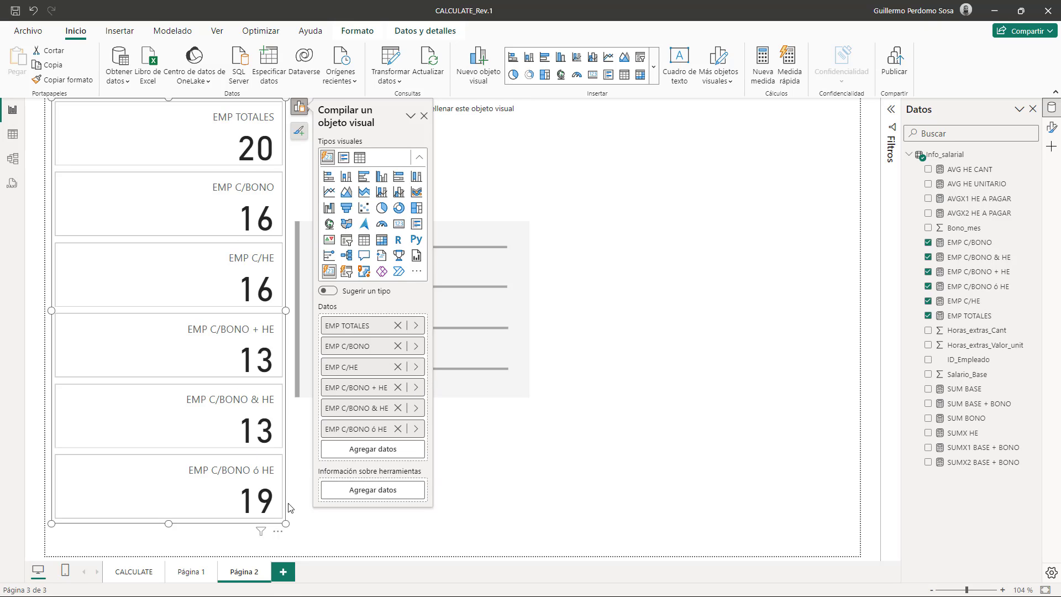
Step: Show the Info_salarial table data and filter the Horas_extras_Cant column to only the value 0
left_click(12, 134)
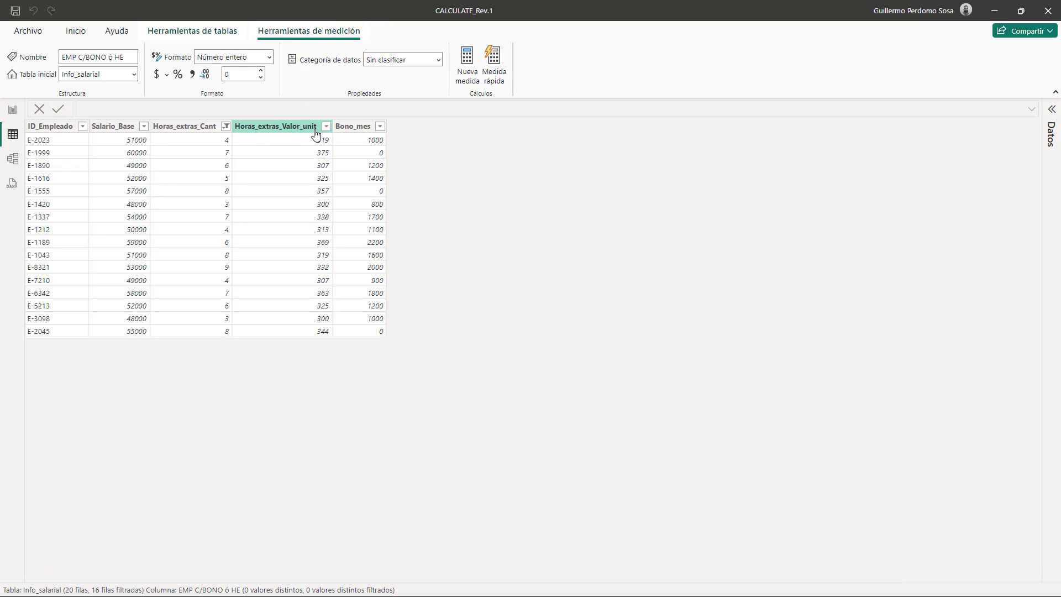
left_click(226, 126)
left_click(249, 249)
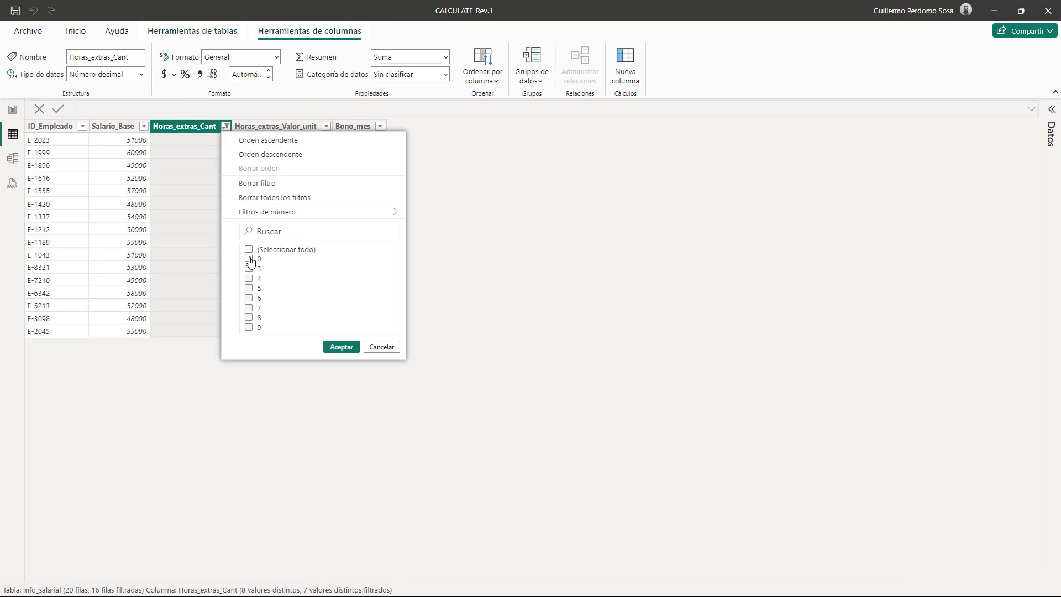
left_click(249, 258)
left_click(340, 347)
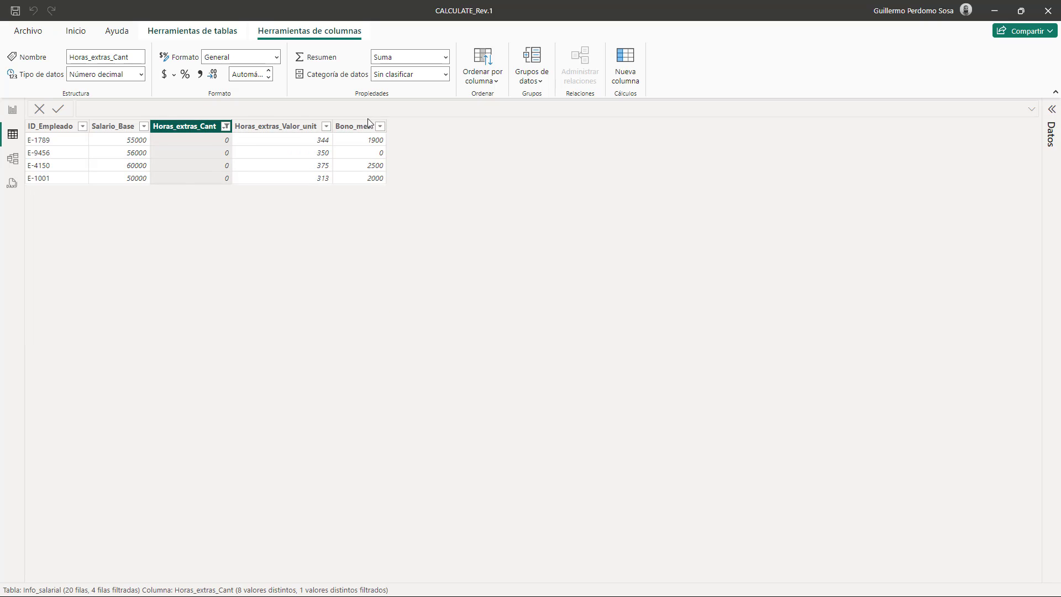
Step: Filter the Bono_mes column of the table to only the value 0
left_click(380, 127)
left_click(403, 249)
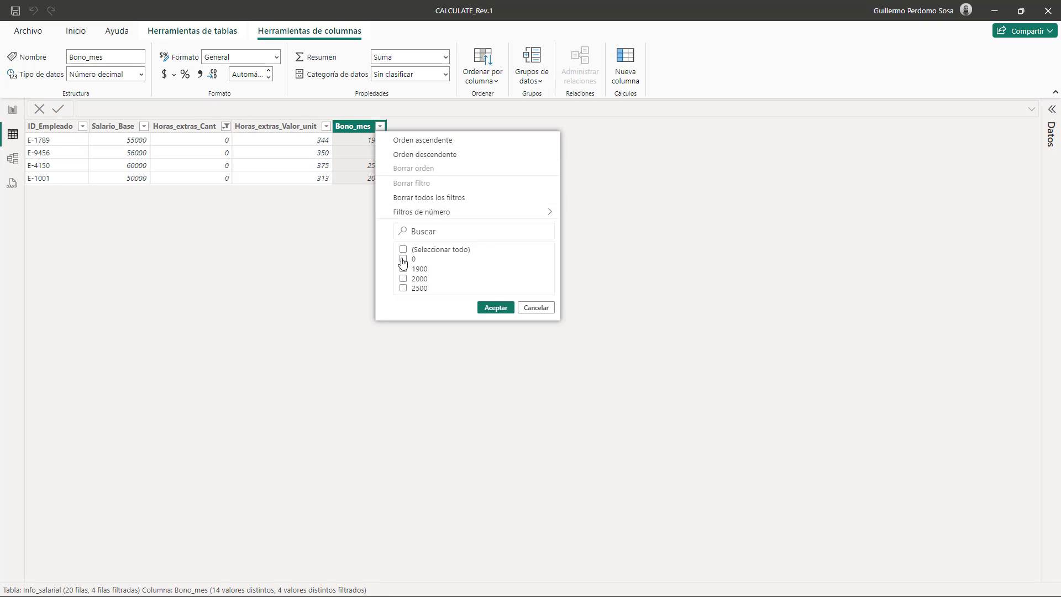
left_click(403, 258)
left_click(496, 307)
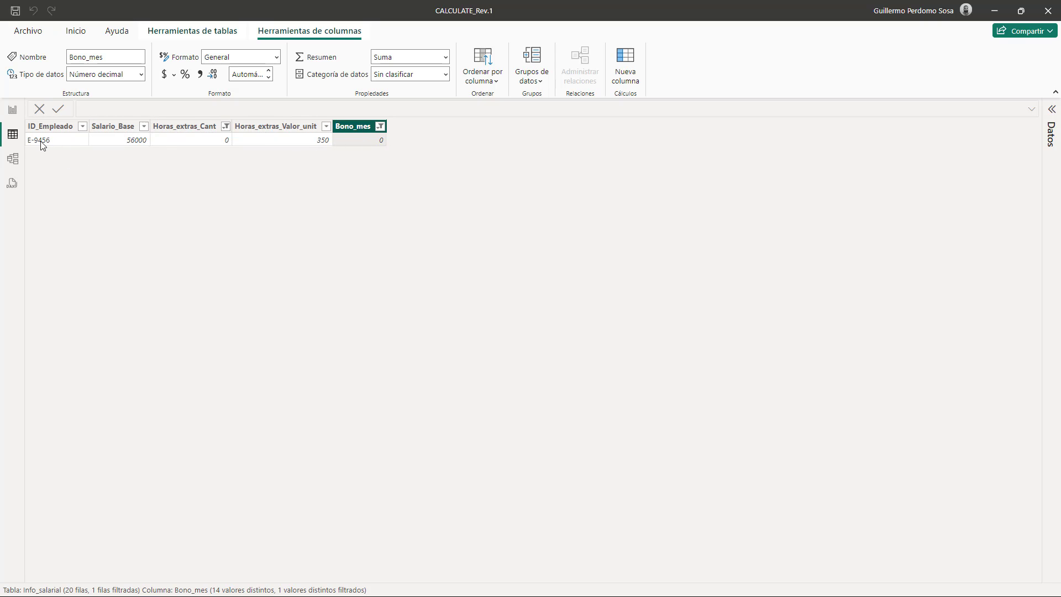
Step: Open the full EMP C/BONO ó HE formula in the report, compare it with the filtered table data, and return to the report
left_click(14, 115)
left_click(978, 286)
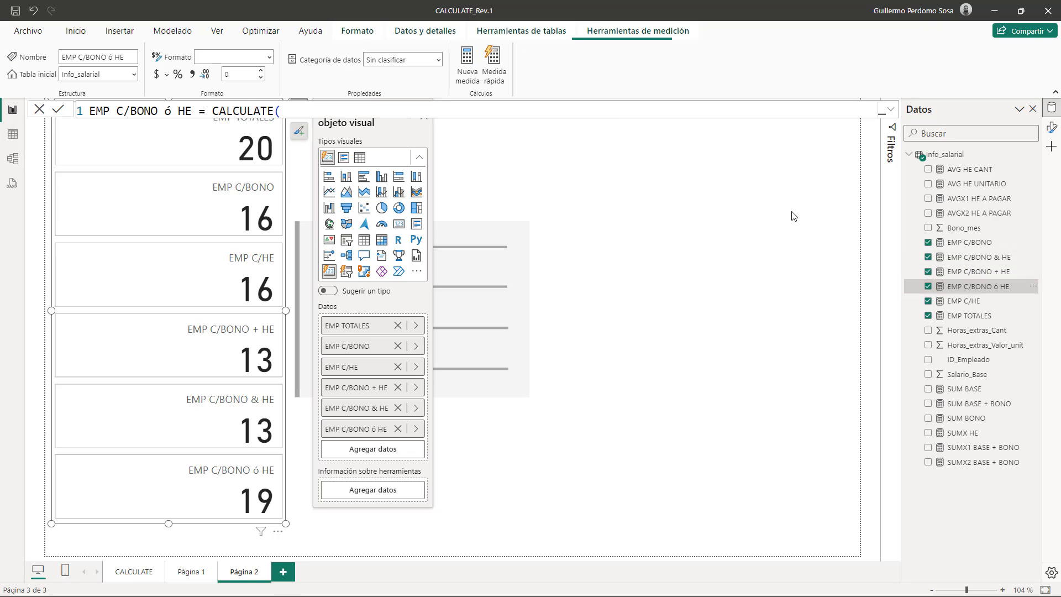
left_click(886, 117)
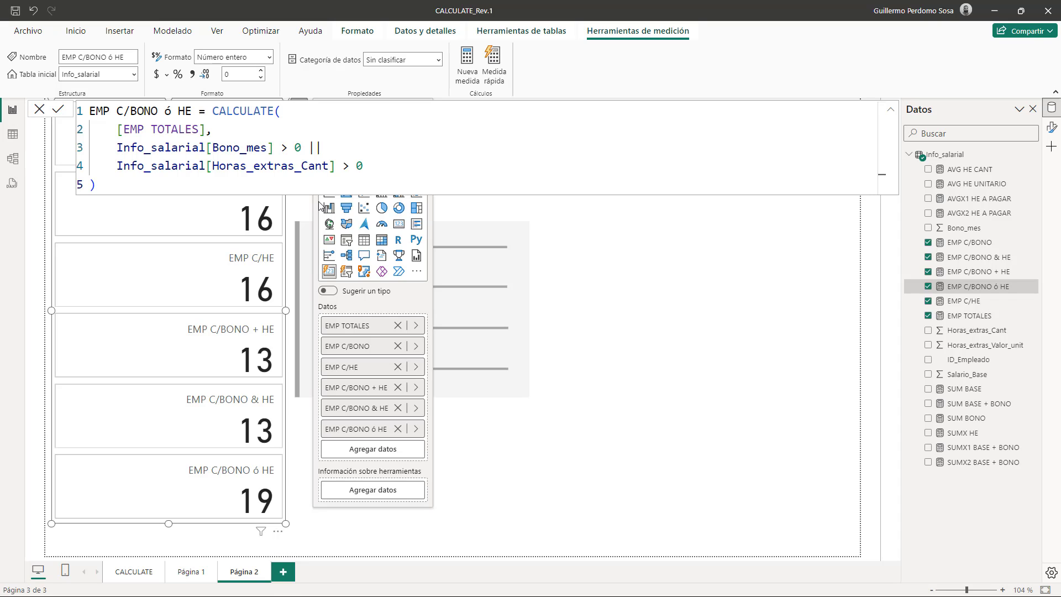
left_click(12, 134)
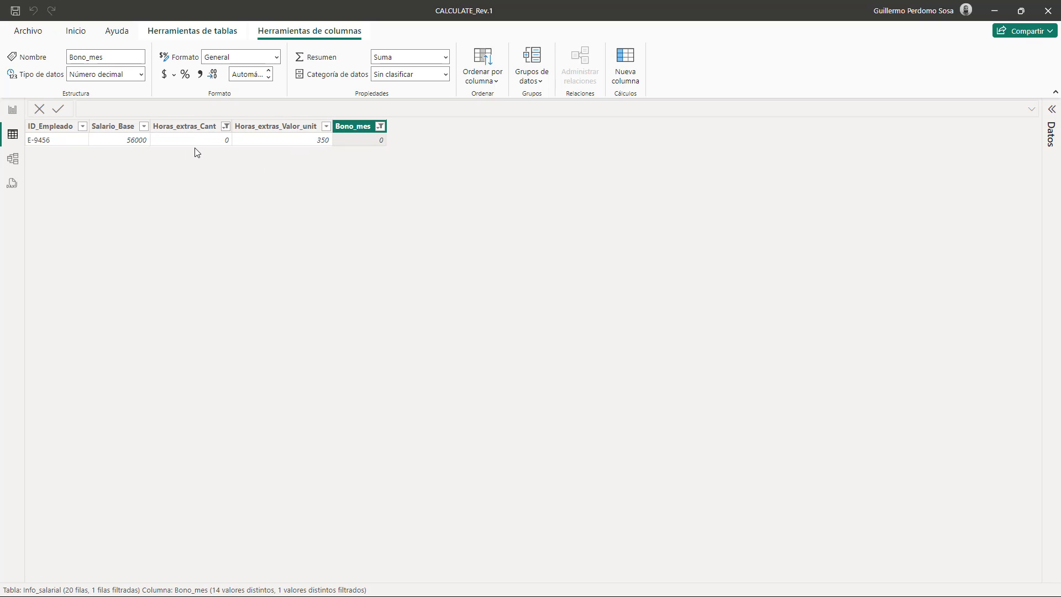
left_click(14, 111)
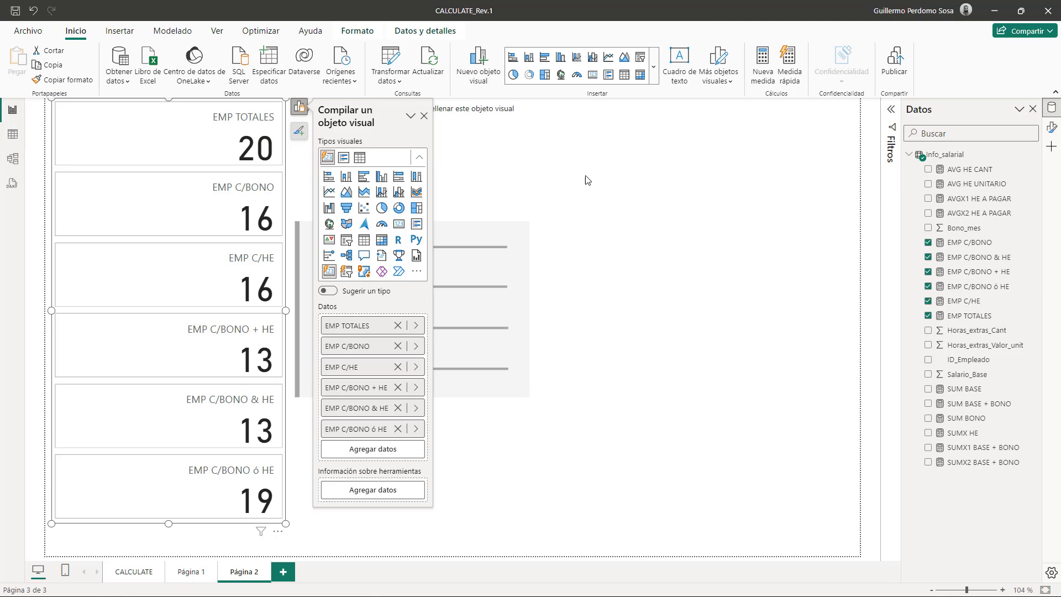
Step: Create a measure named EMP S/BONO S/HE $ in Info_salarial and start its formula with the CALCULATE function
right_click(957, 156)
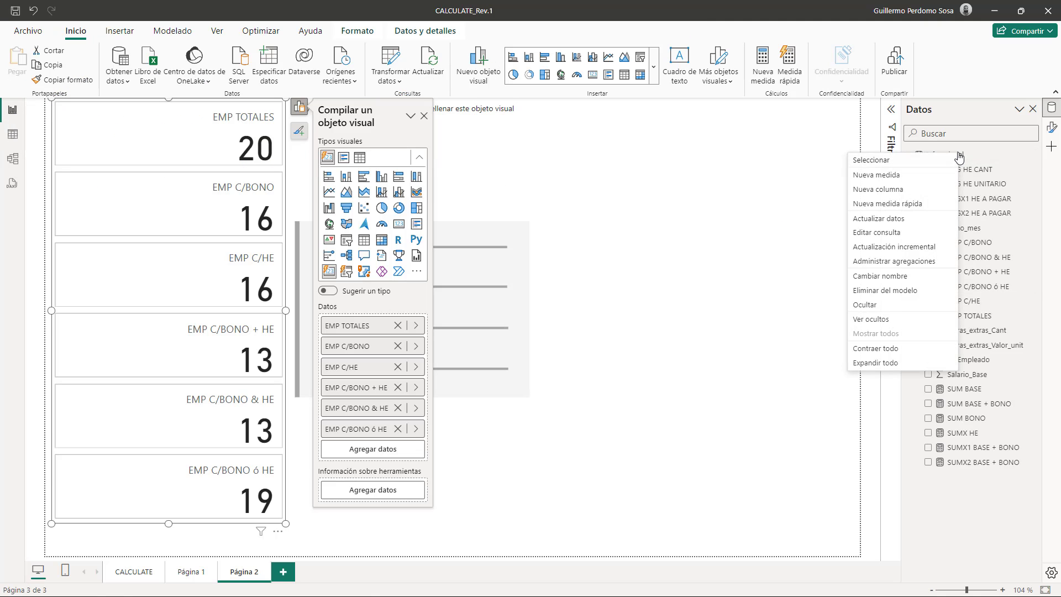
left_click(876, 175)
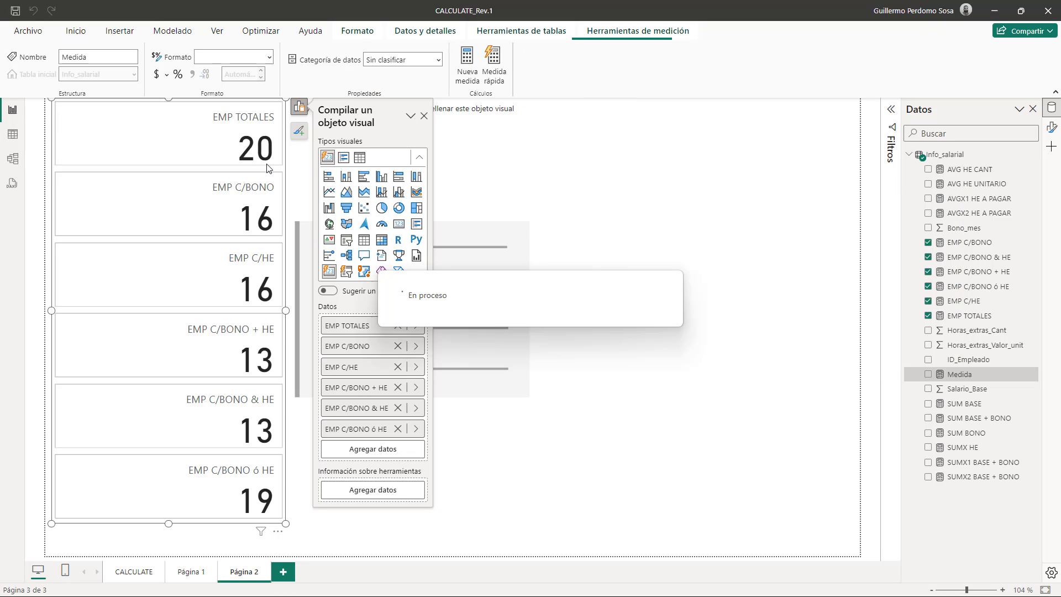
type("EMP S")
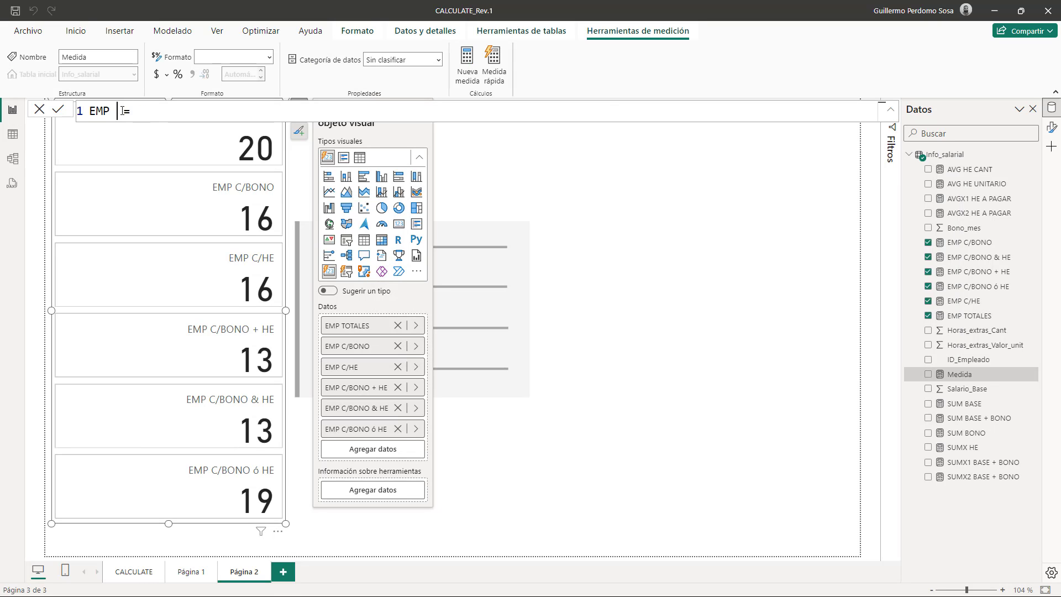
type("/BONO S/HE")
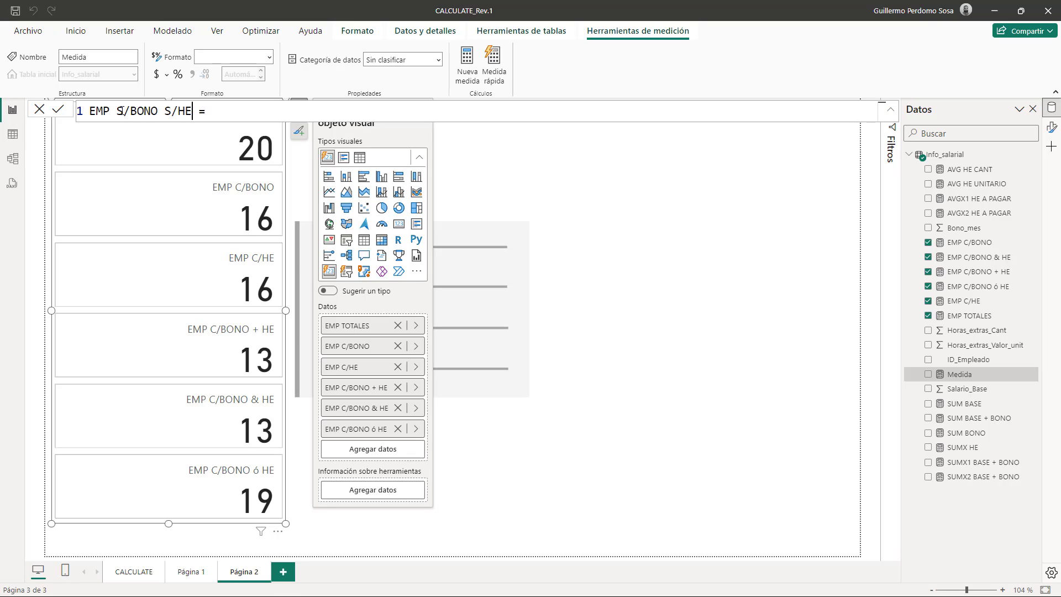
type(" $")
left_click(227, 112)
type("CAL")
key("Tab")
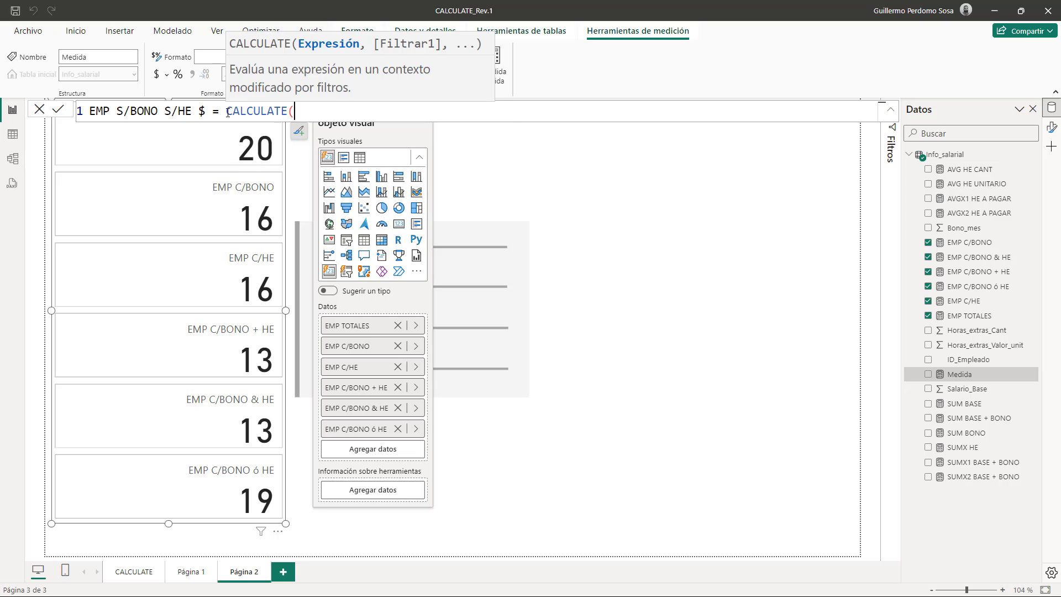
Step: Enter ([SUMX1 BASE + BONO] + [SUMX HE]) on its own line as the CALCULATE expression
key("shift+Return")
type("(")
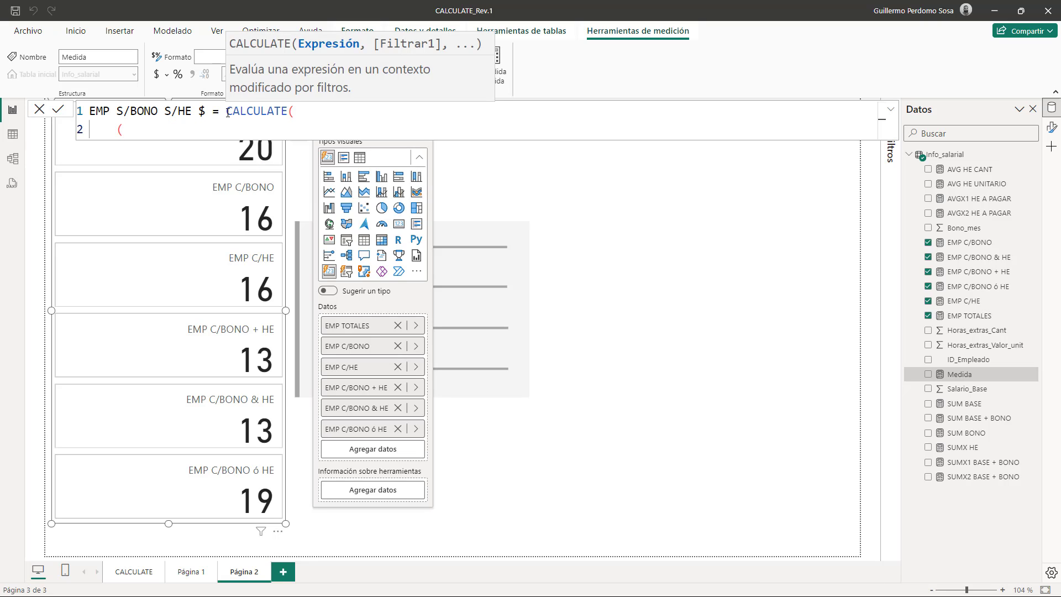
type("SUM")
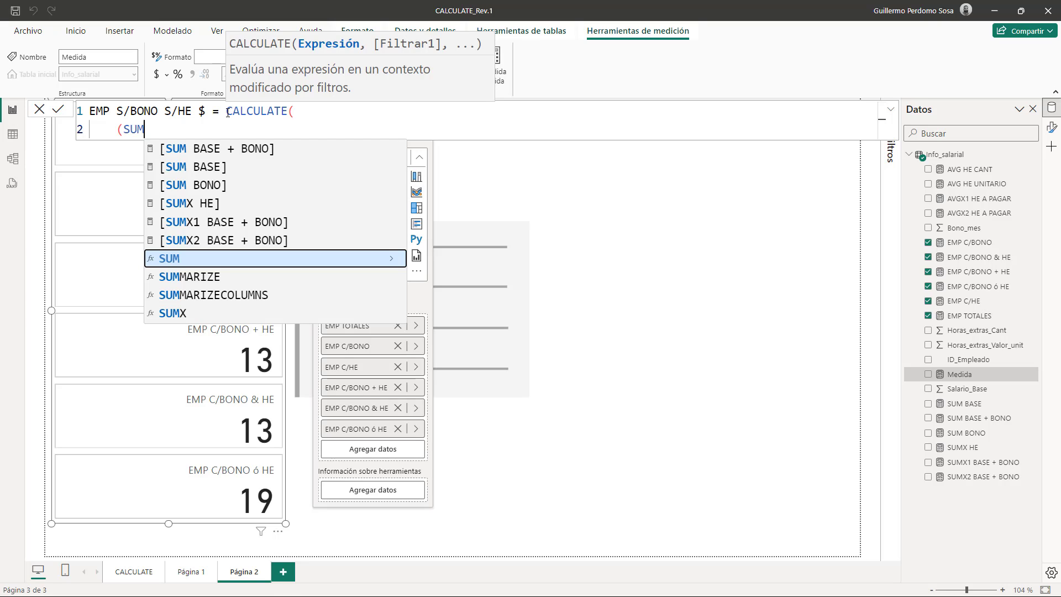
left_click(271, 225)
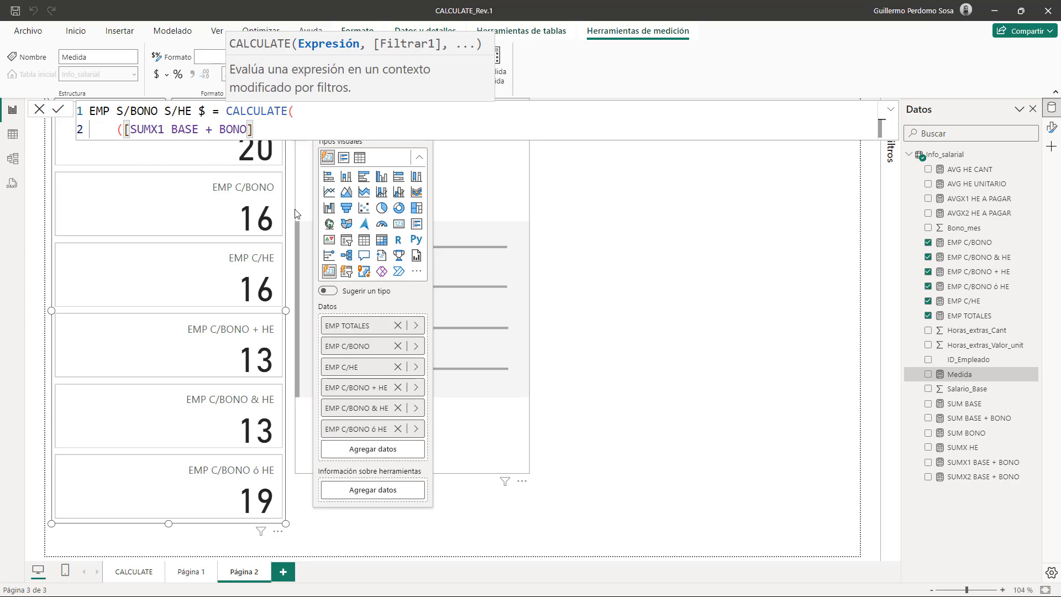
type("+ SUM")
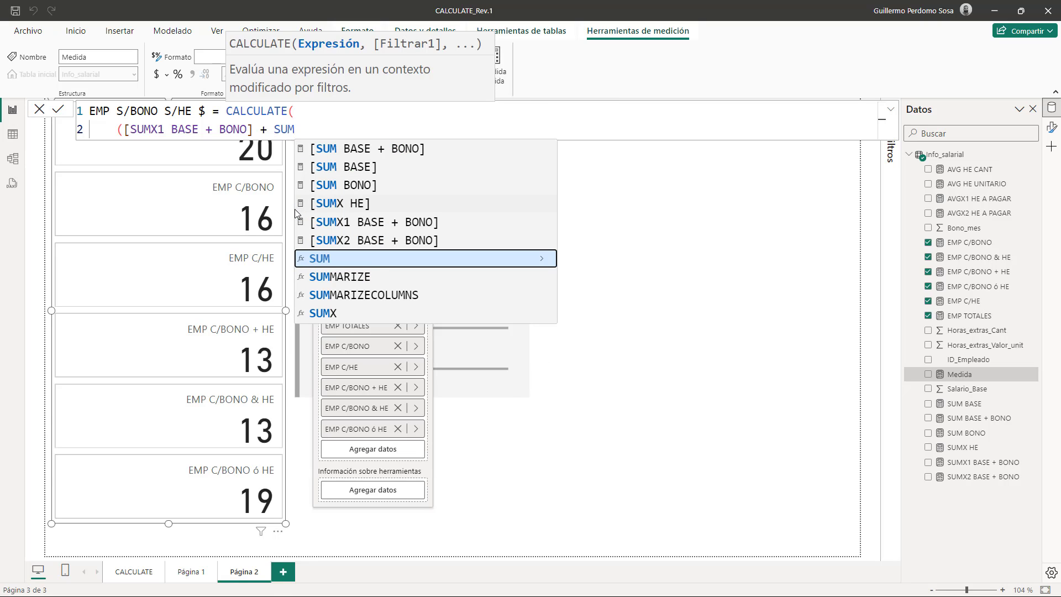
left_click(329, 203)
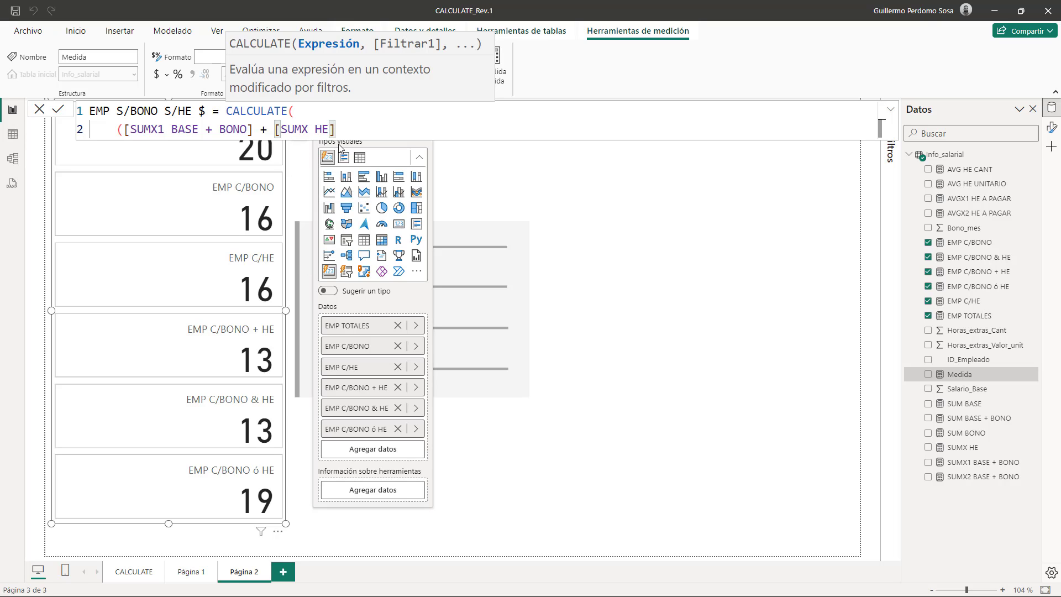
type(")")
type(",")
key("shift+Return")
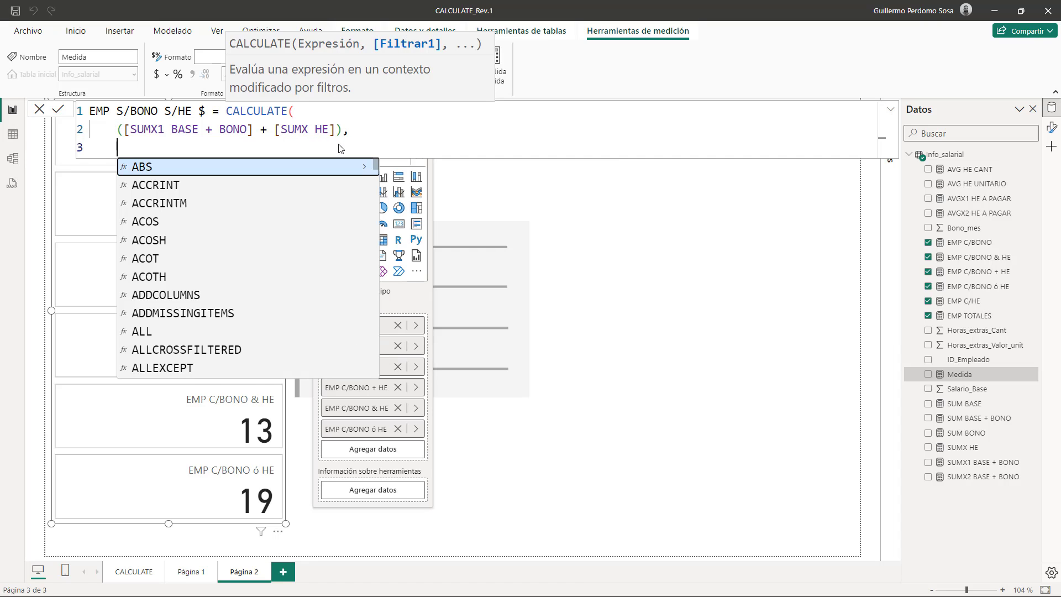
Step: Add Info_salarial[Bono_mes] = 0 as the first CALCULATE filter, ending the line with a comma
type("bono")
key("Tab")
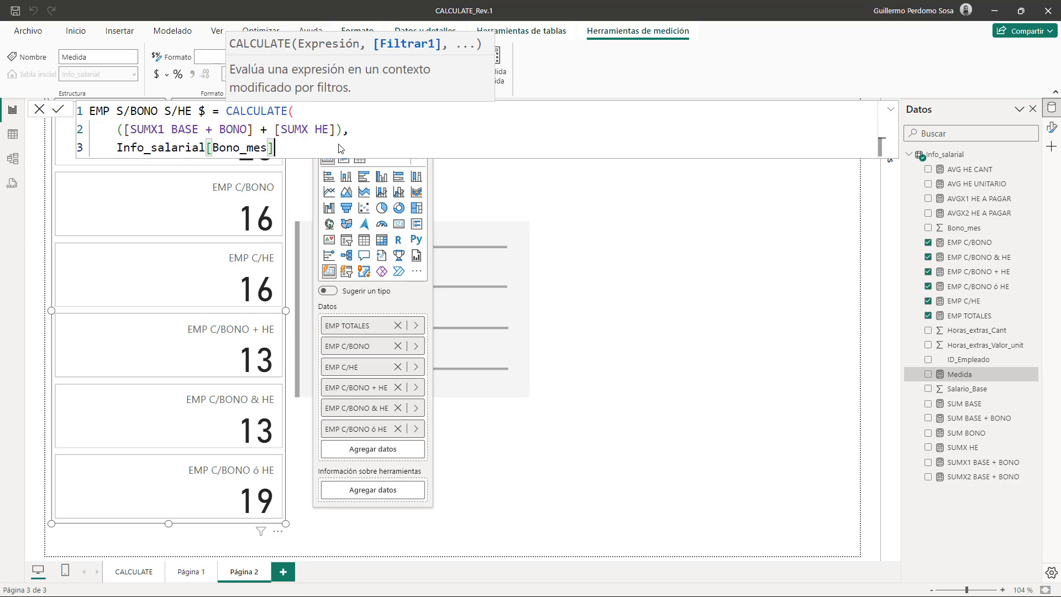
type("= 0,")
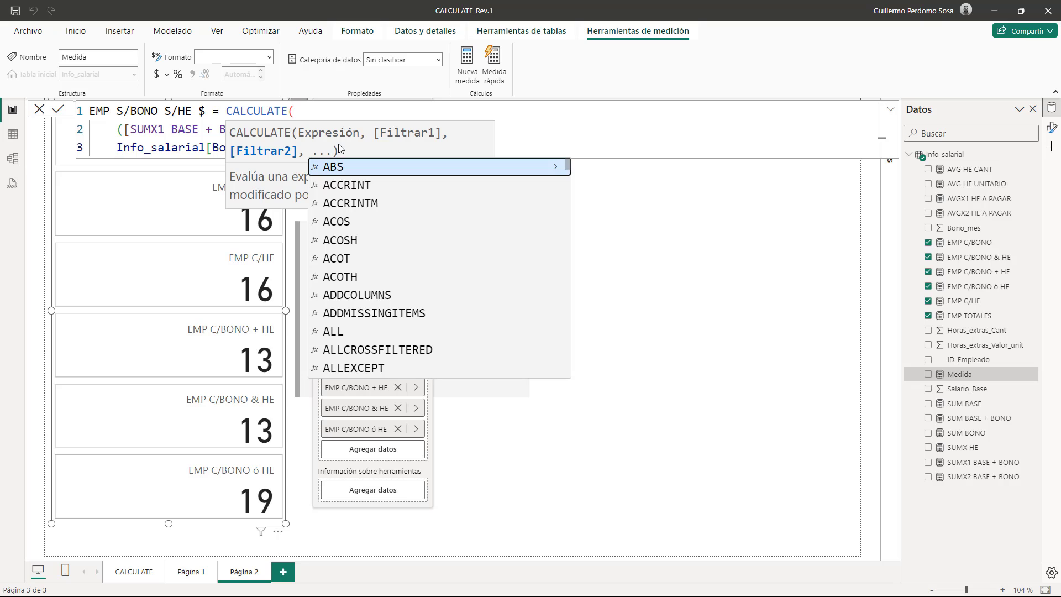
Step: Add Info_salarial[Horas_extras_Cant] = 0 on a new line as the second filter, then close the formula and commit the measure
key("shift+Return")
type("cant")
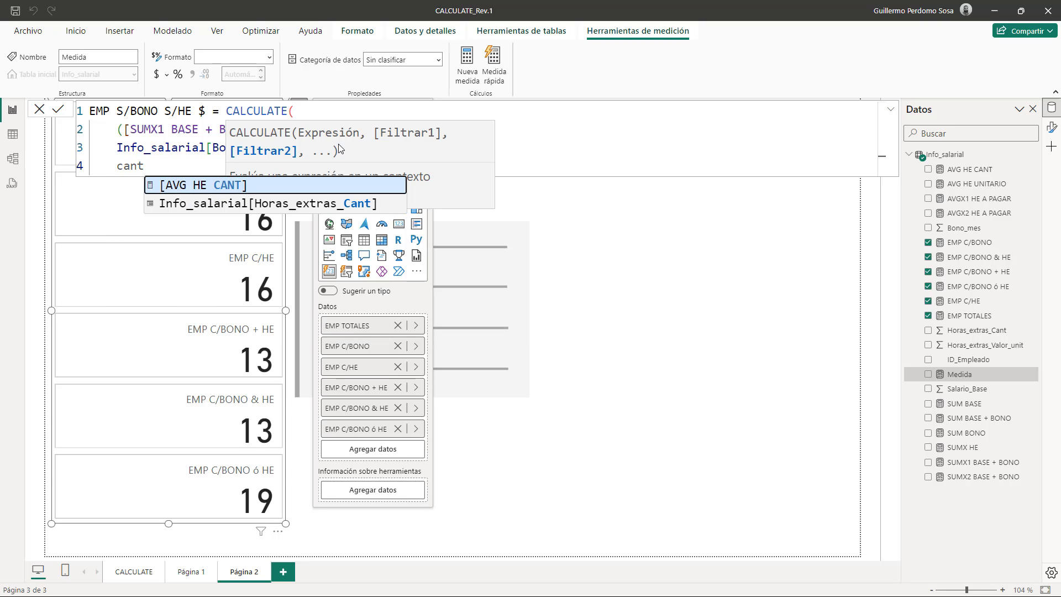
key("Down")
key("Tab")
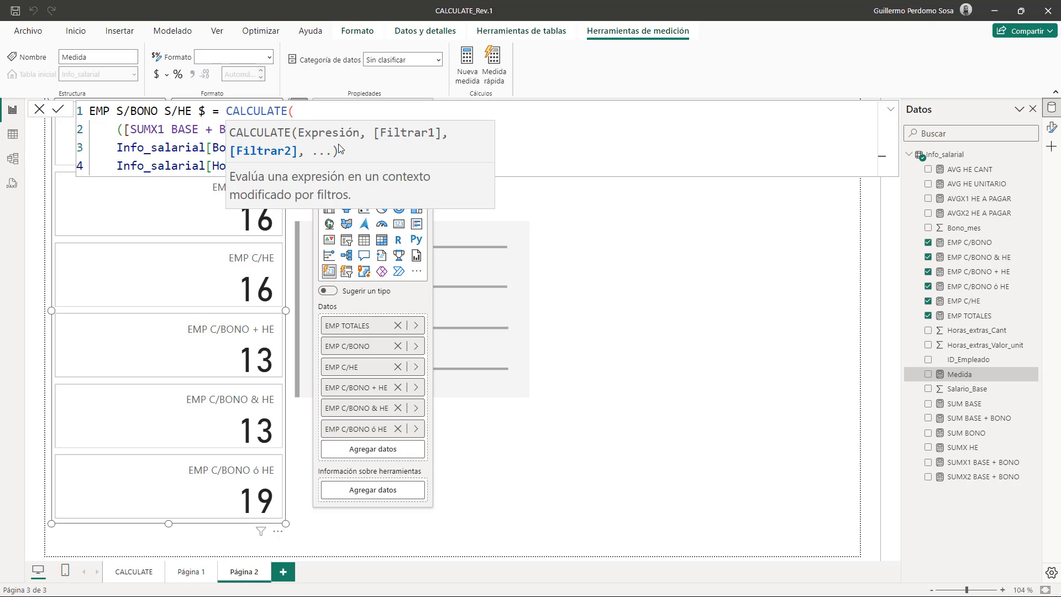
type("= 0")
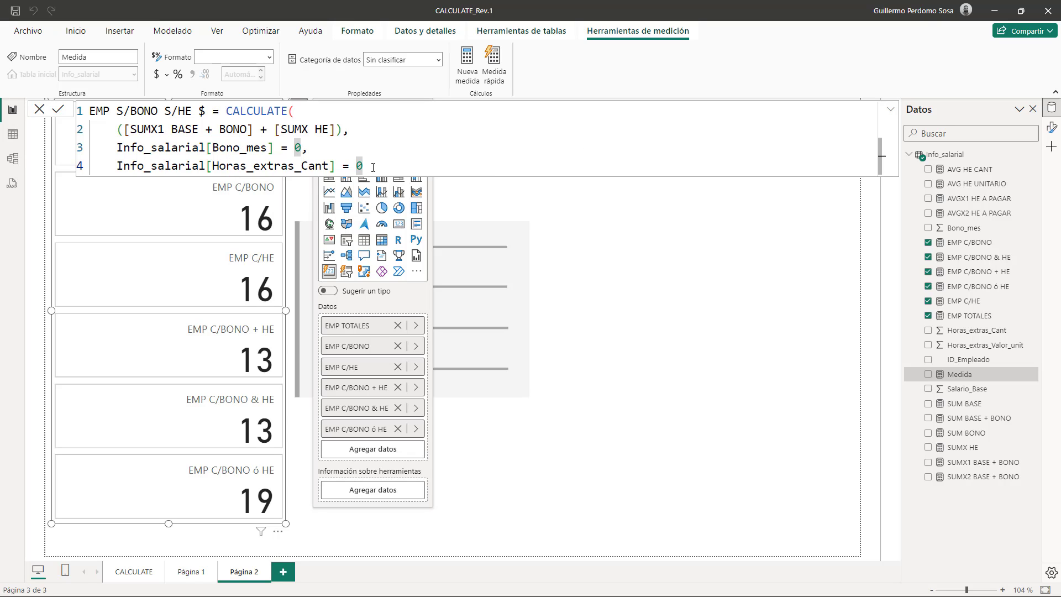
key("shift+Return")
type(")")
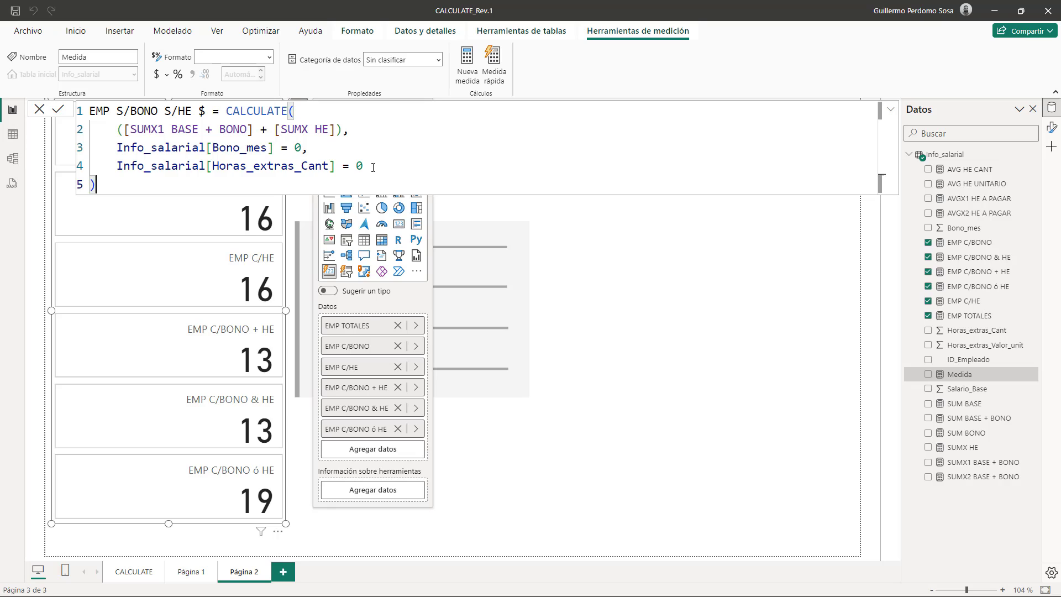
left_click(59, 110)
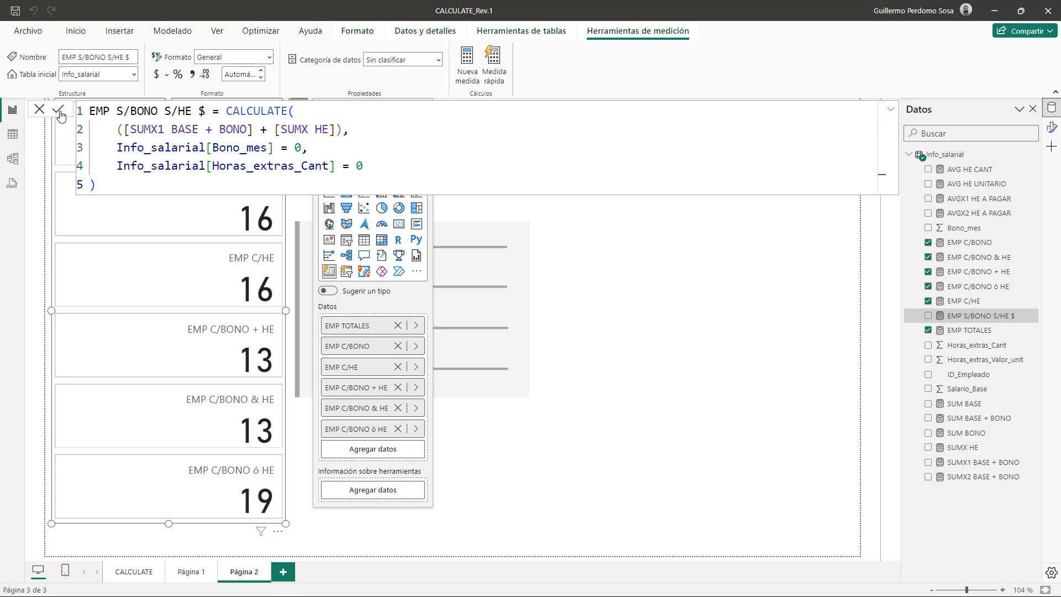
Step: Show the EMP S/BONO S/HE $ measure in the empty card visual and resize it to align with the bottom of the neighbouring cards
left_click(505, 158)
left_click(545, 108)
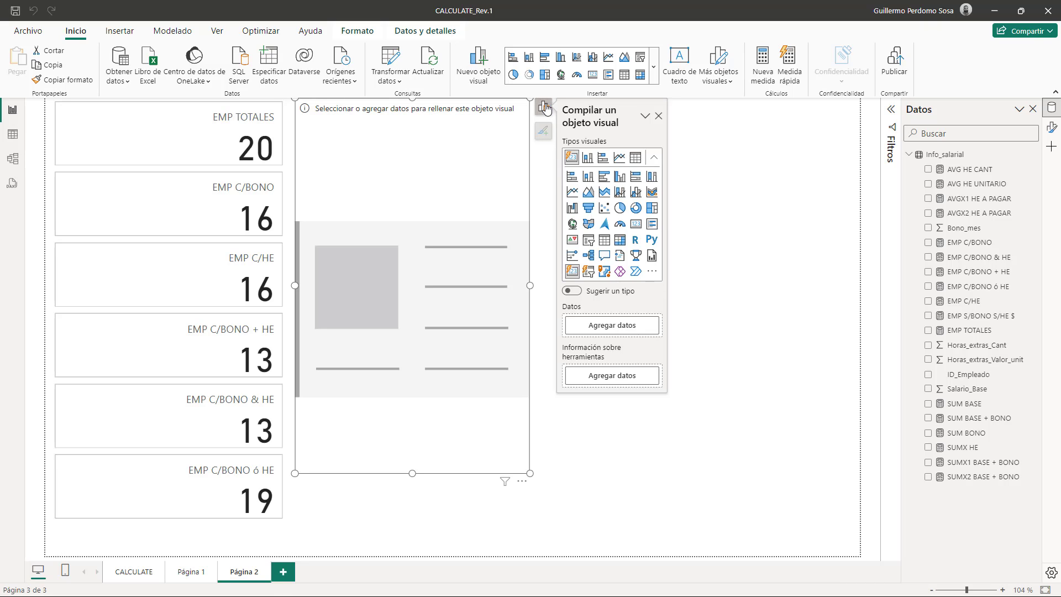
left_click(580, 333)
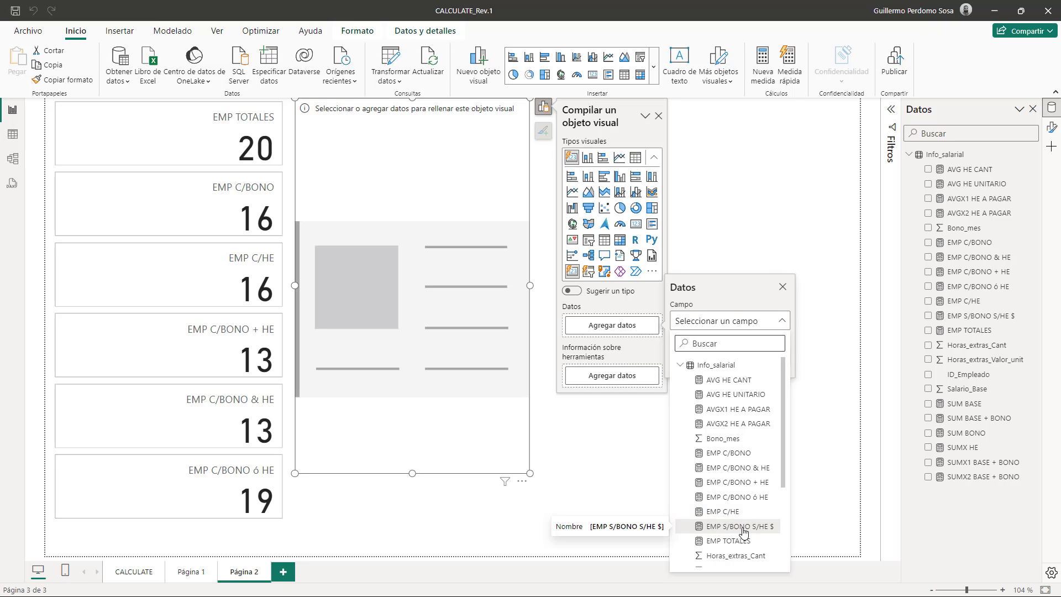
left_click(714, 531)
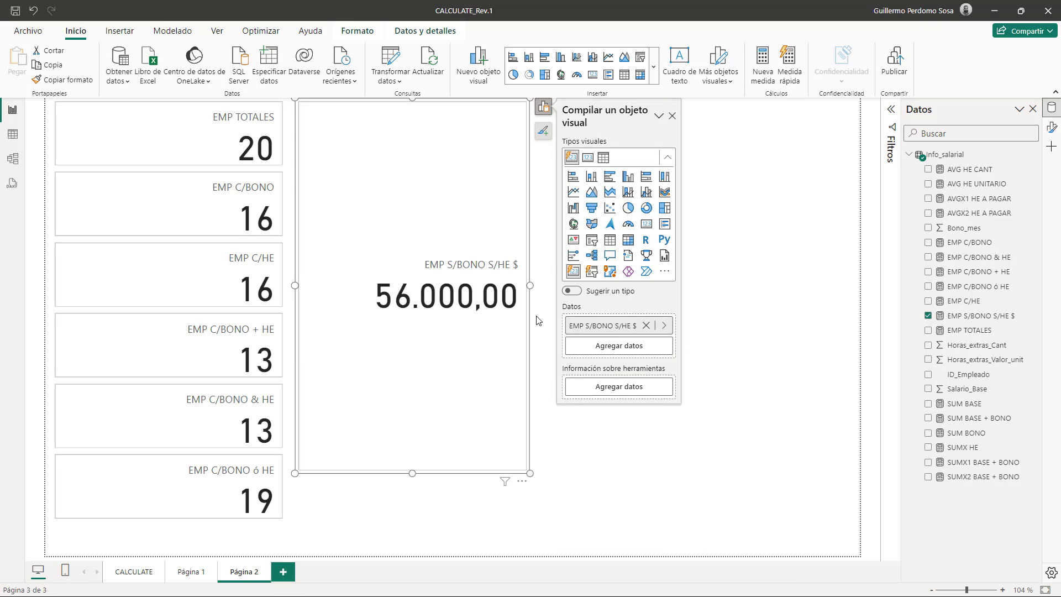
left_click_drag(529, 473, 522, 517)
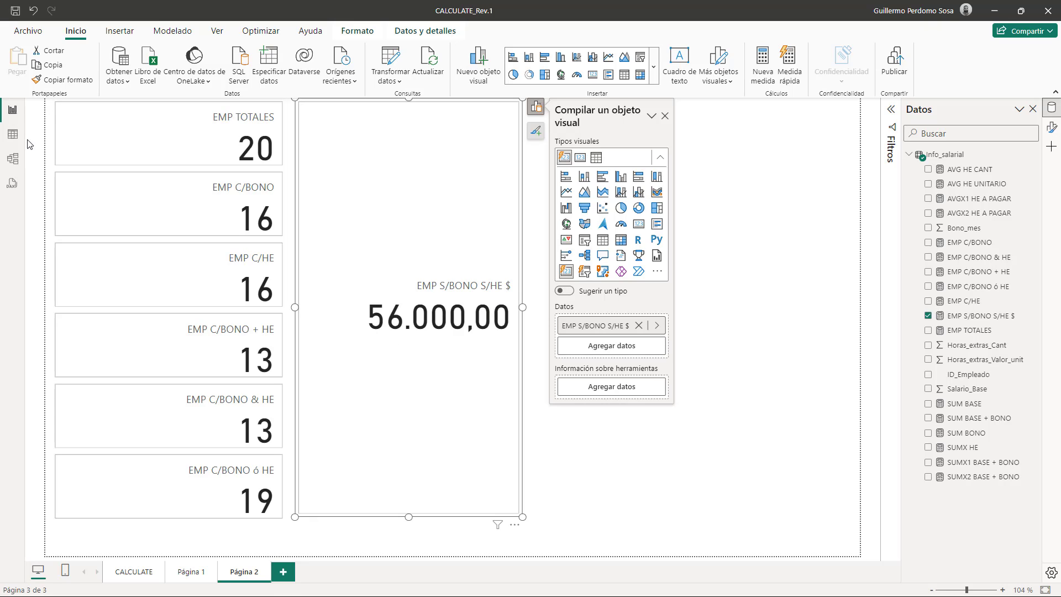
Step: Check the card's total against the filtered Info_salarial table data and return to the report
left_click(12, 134)
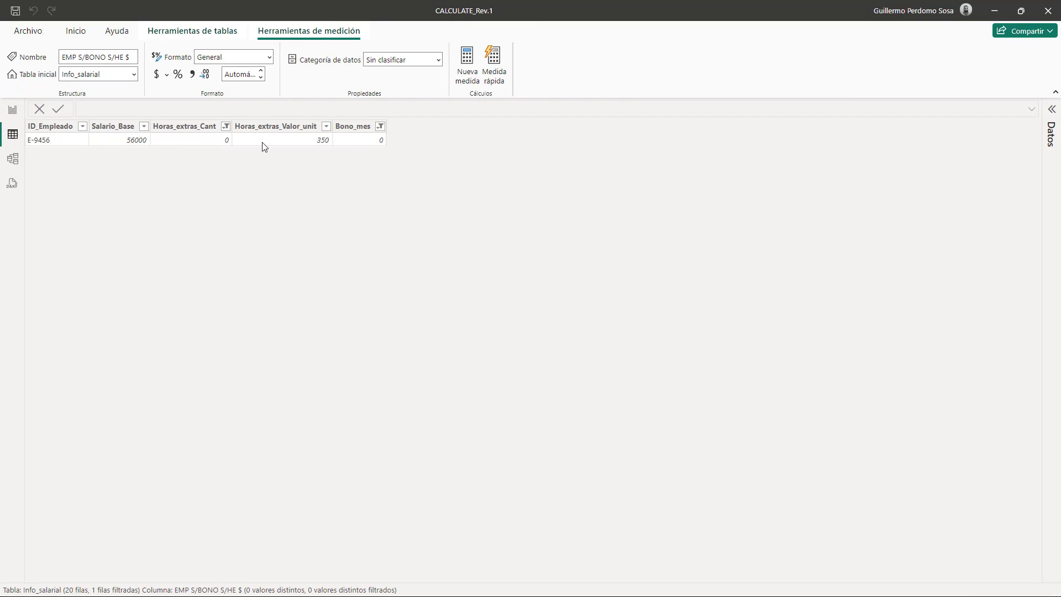
left_click(13, 110)
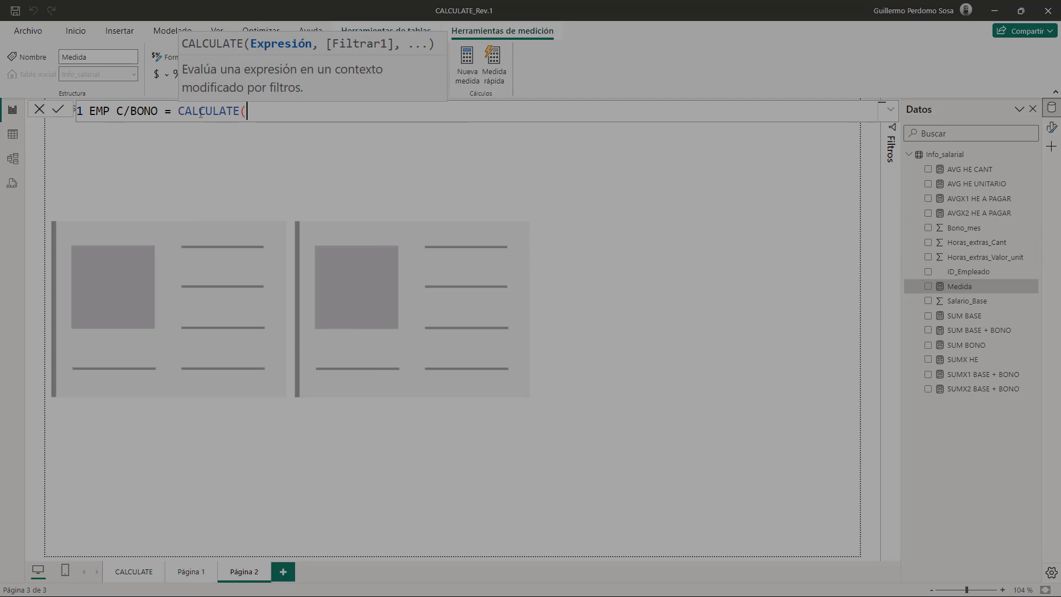
type("COUNTROWS(Info_salarial),")
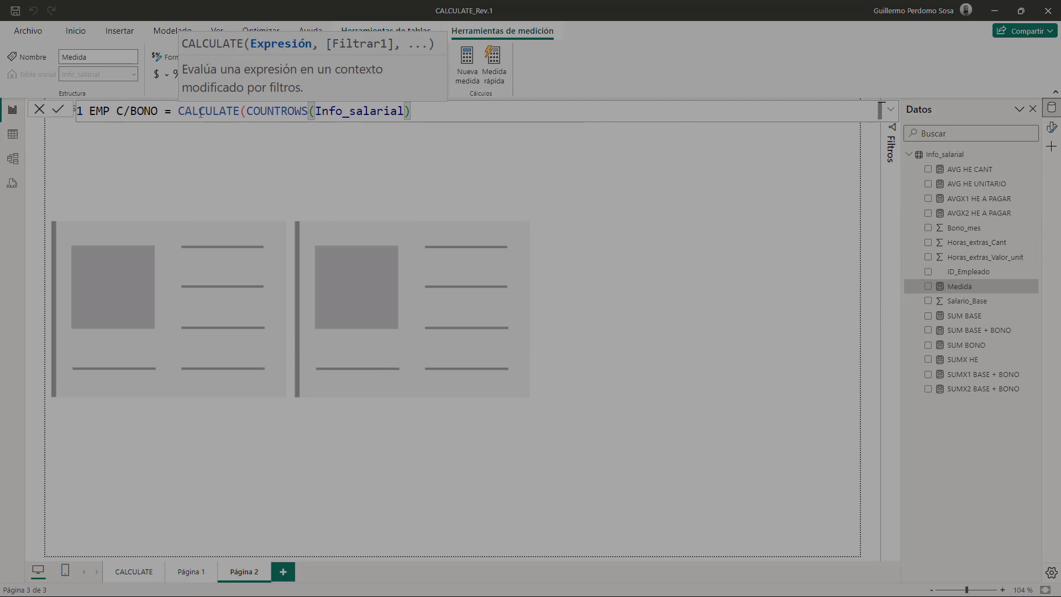
key("alt+Return")
type("Info_salarial[Bono_mes] > 0")
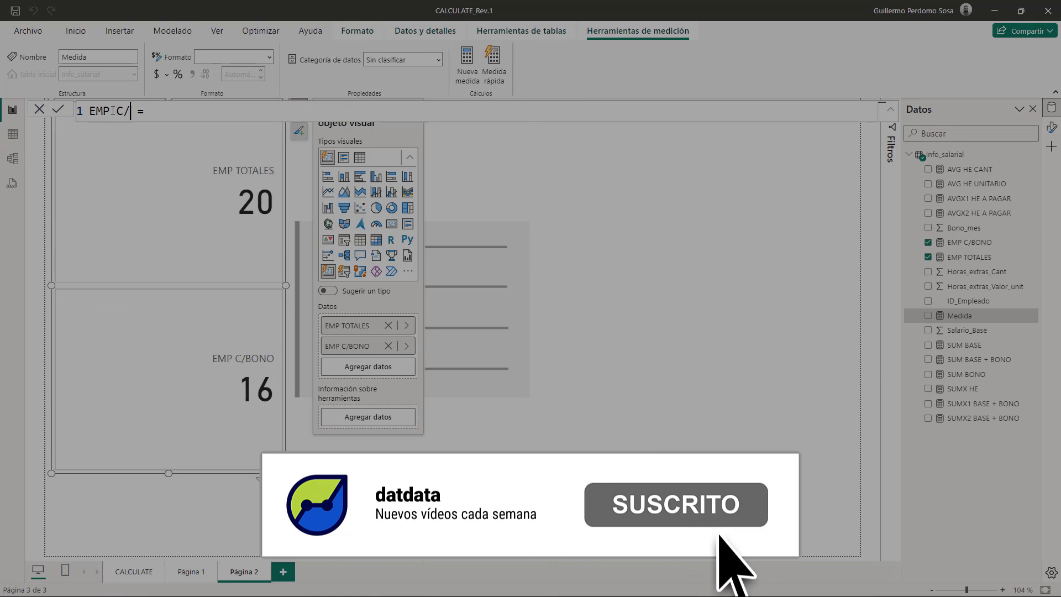
type("HE = CALCULATE(")
key("alt+Return")
type("[EMP TOTALES],")
key("alt+Return")
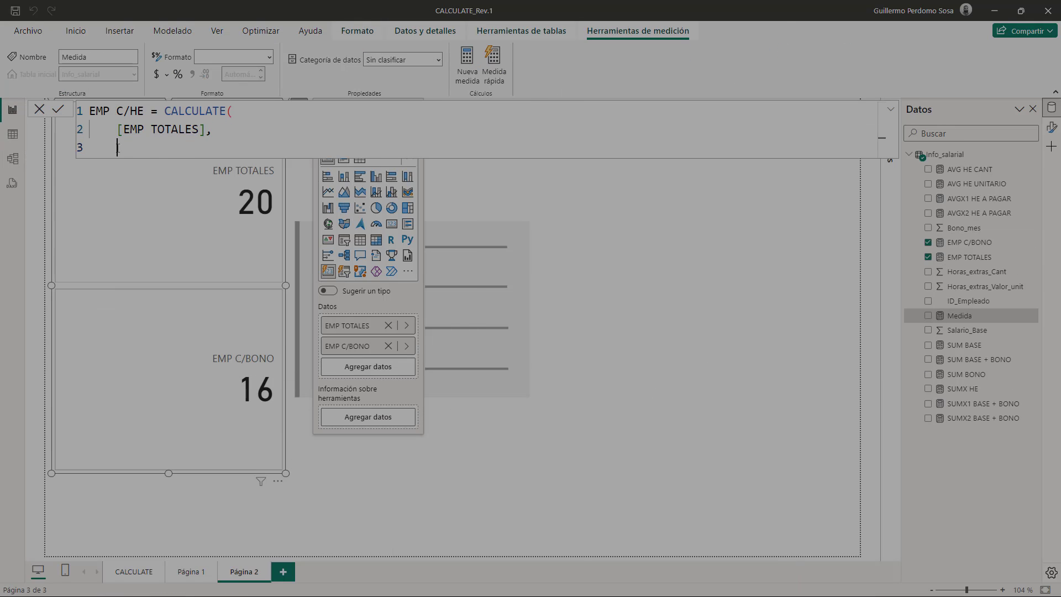
type("Info_salarial[Horas_extras_Cant] > 0")
left_click(13, 134)
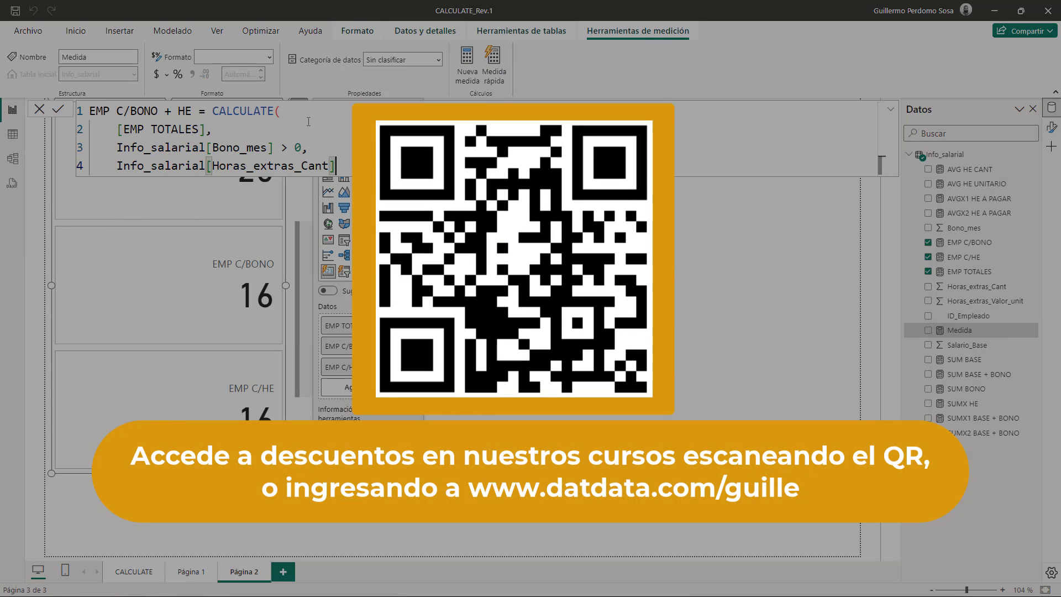
type("]")
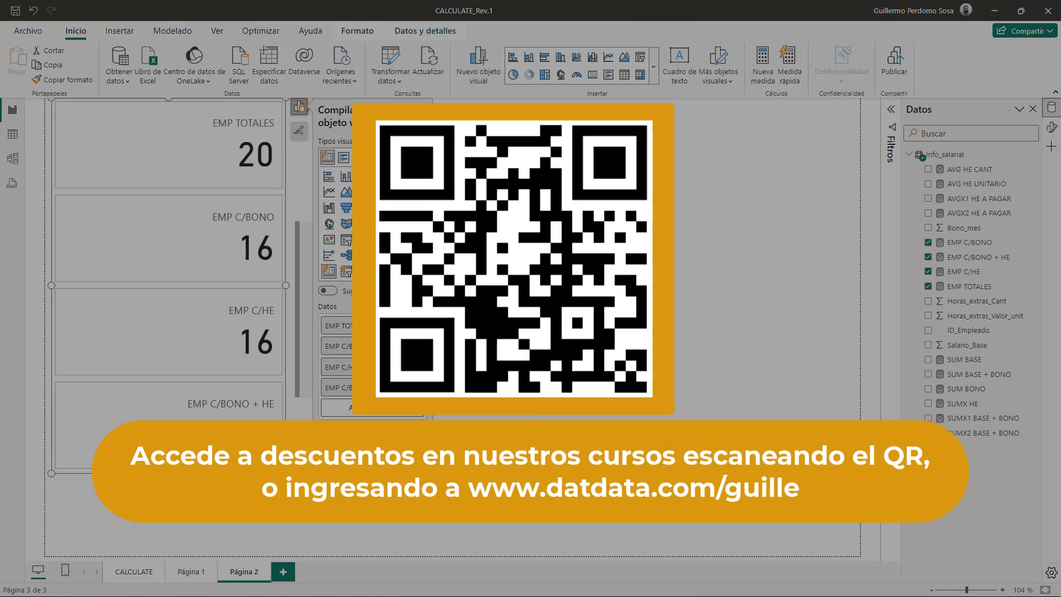